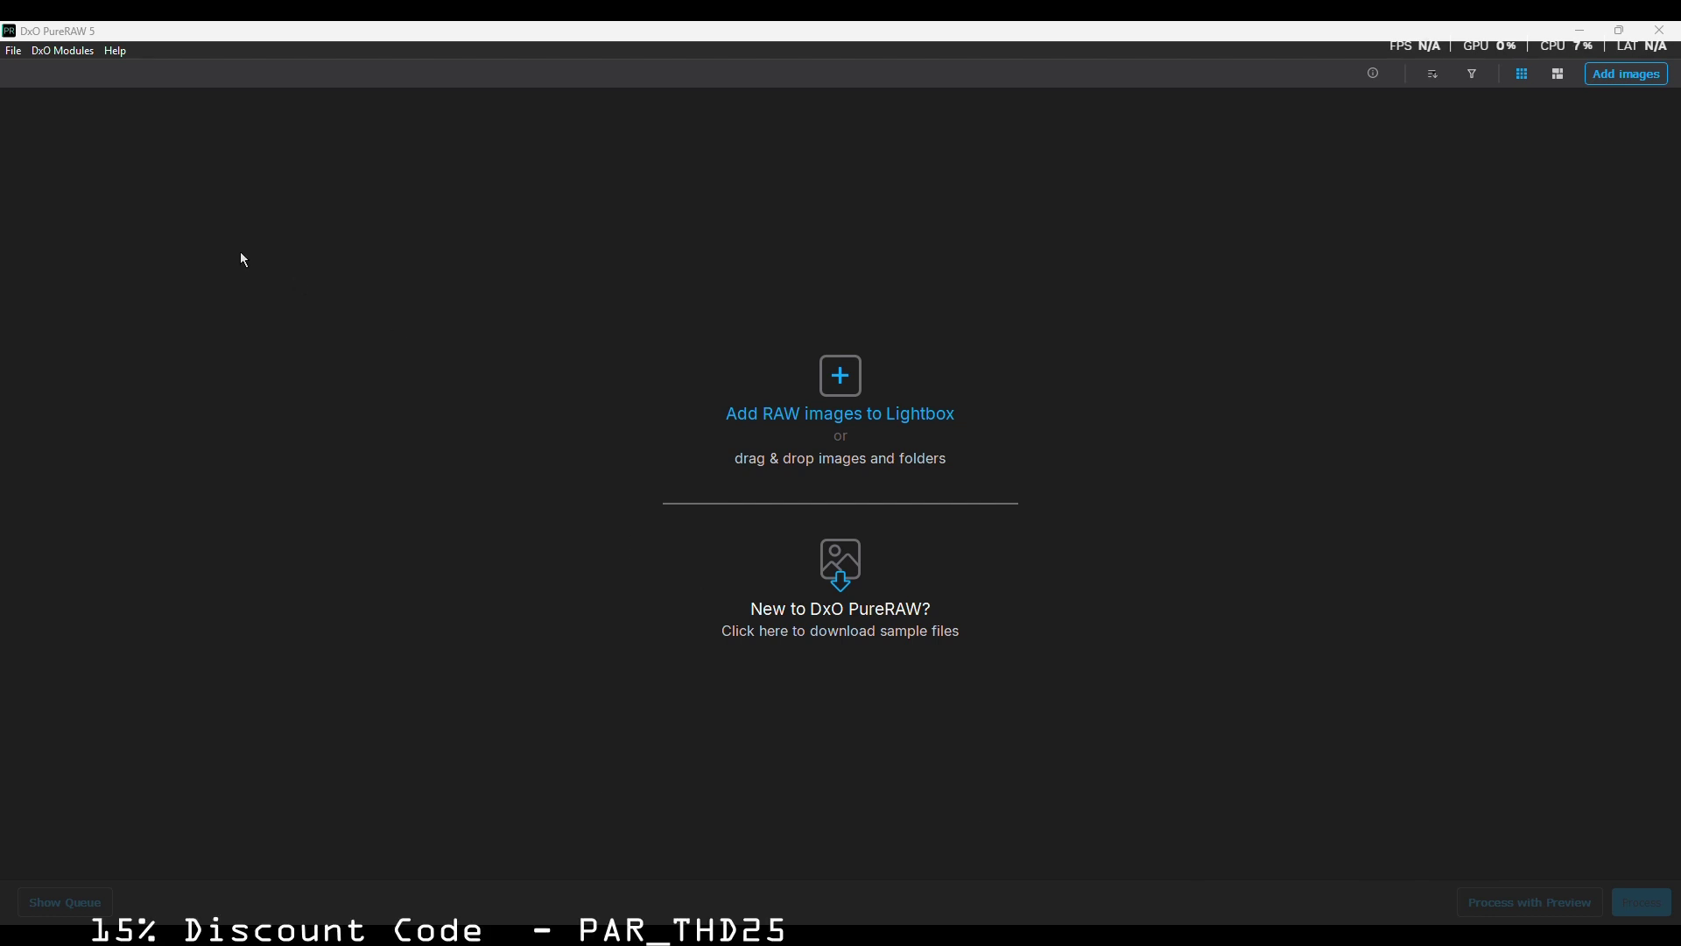
- Enable and save Instant Preview in the preferences, and switch the lightbox to the date-grouped view
click(15, 53)
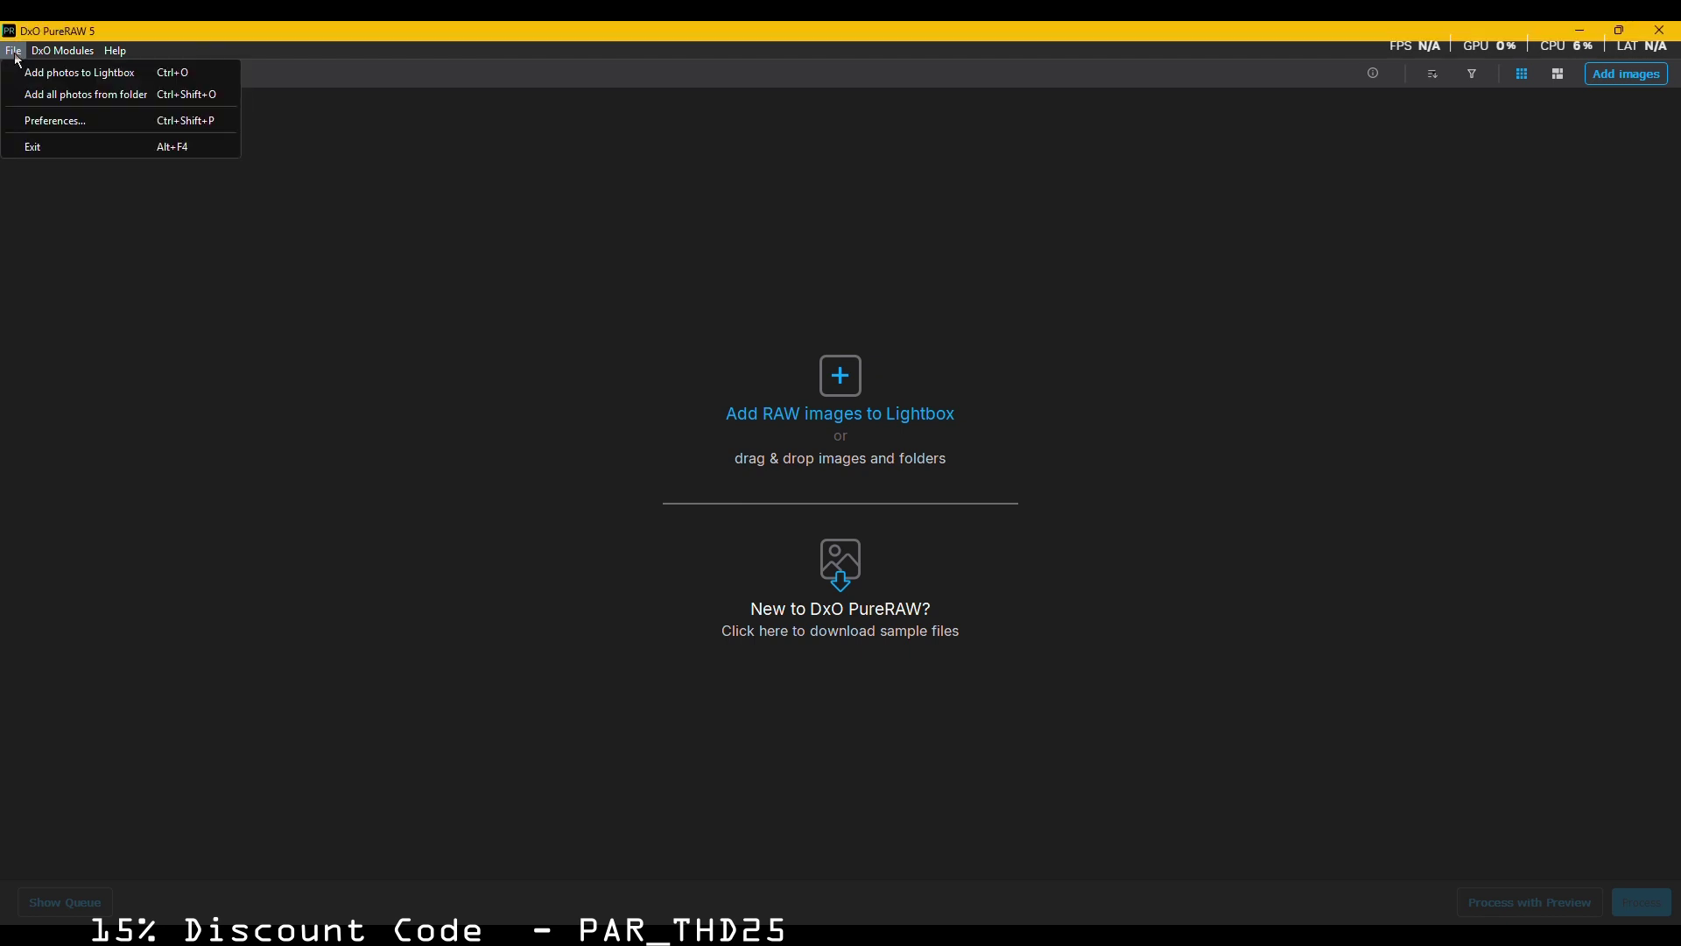
click(44, 119)
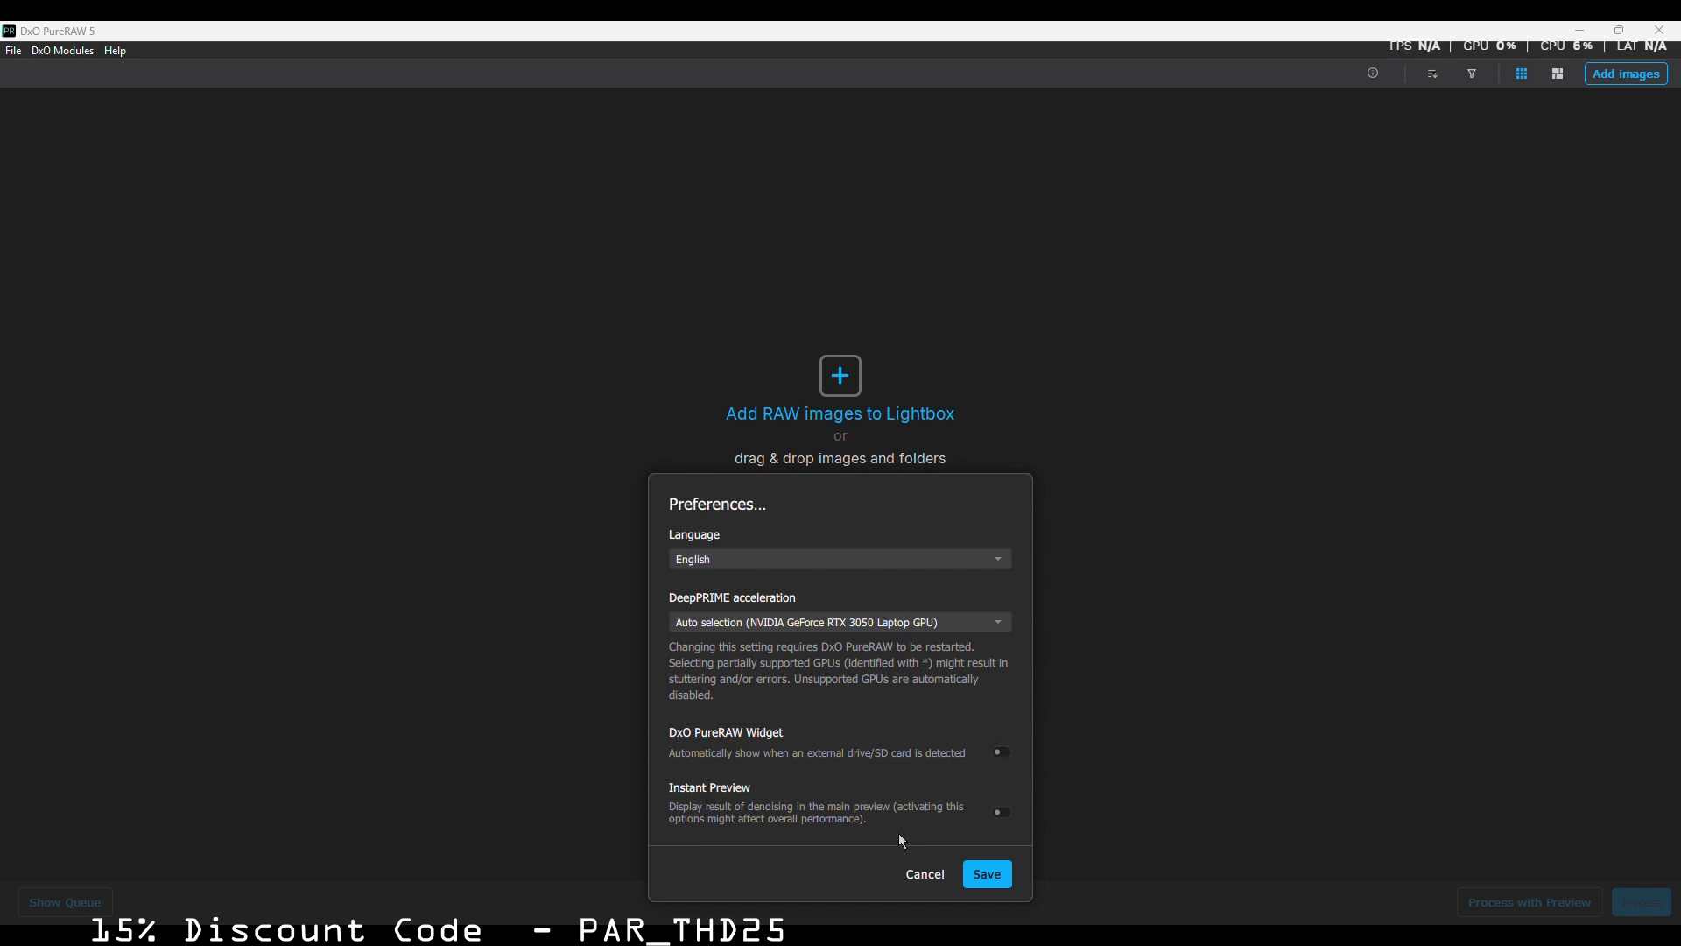
click(1003, 814)
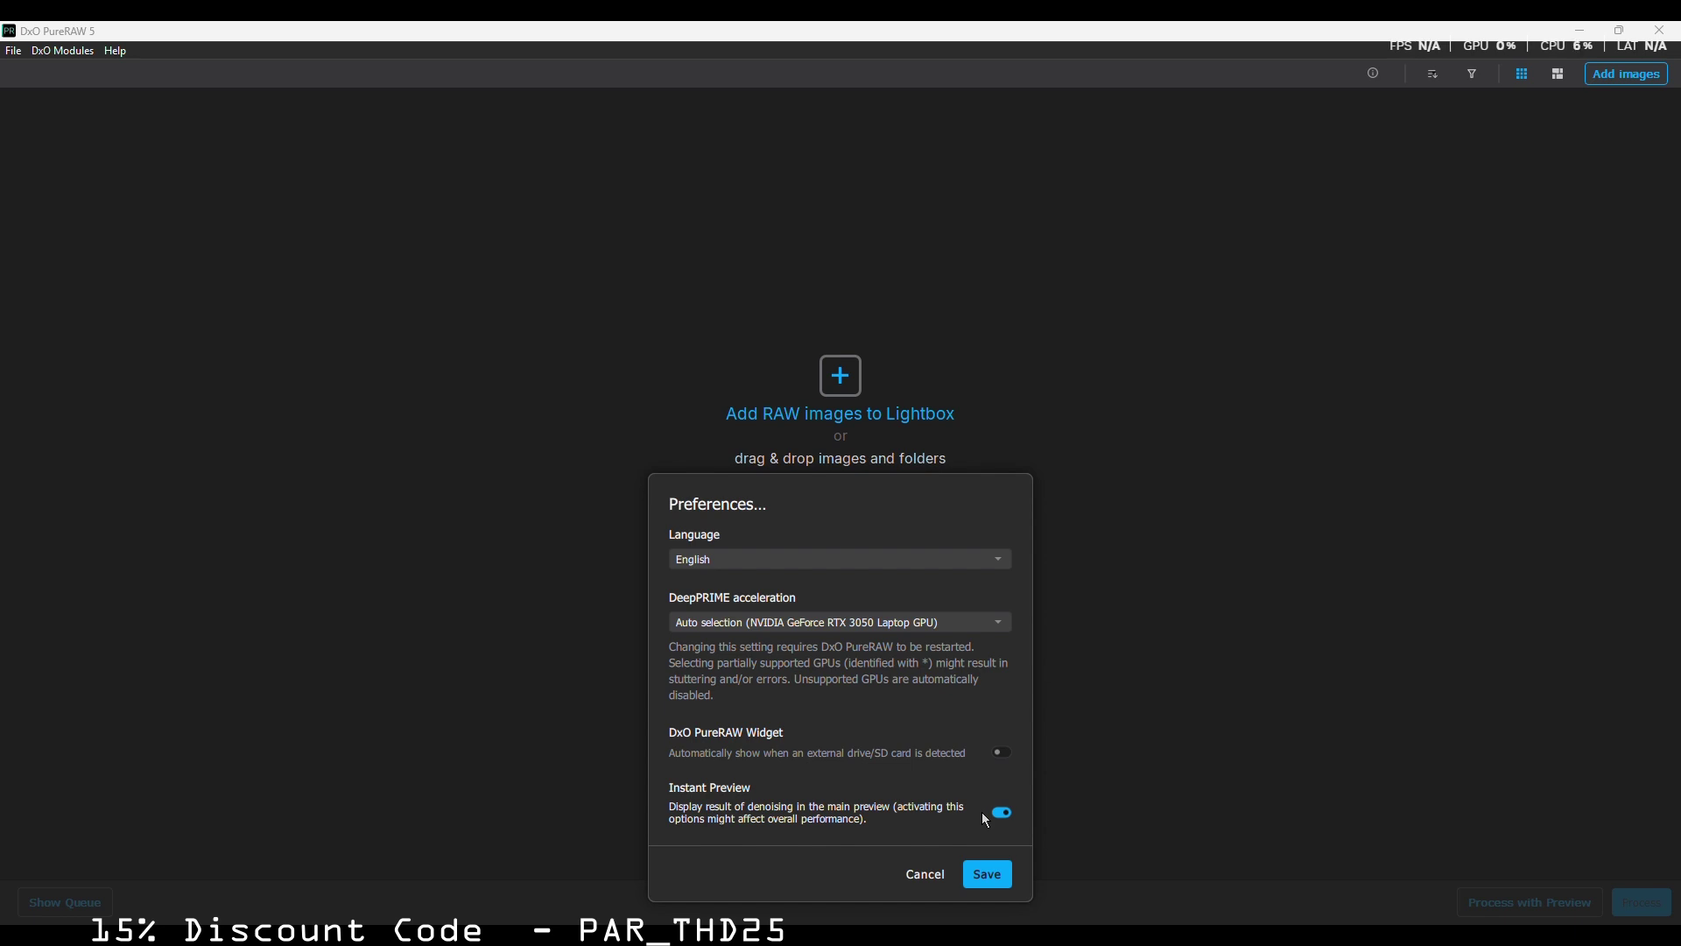
click(994, 876)
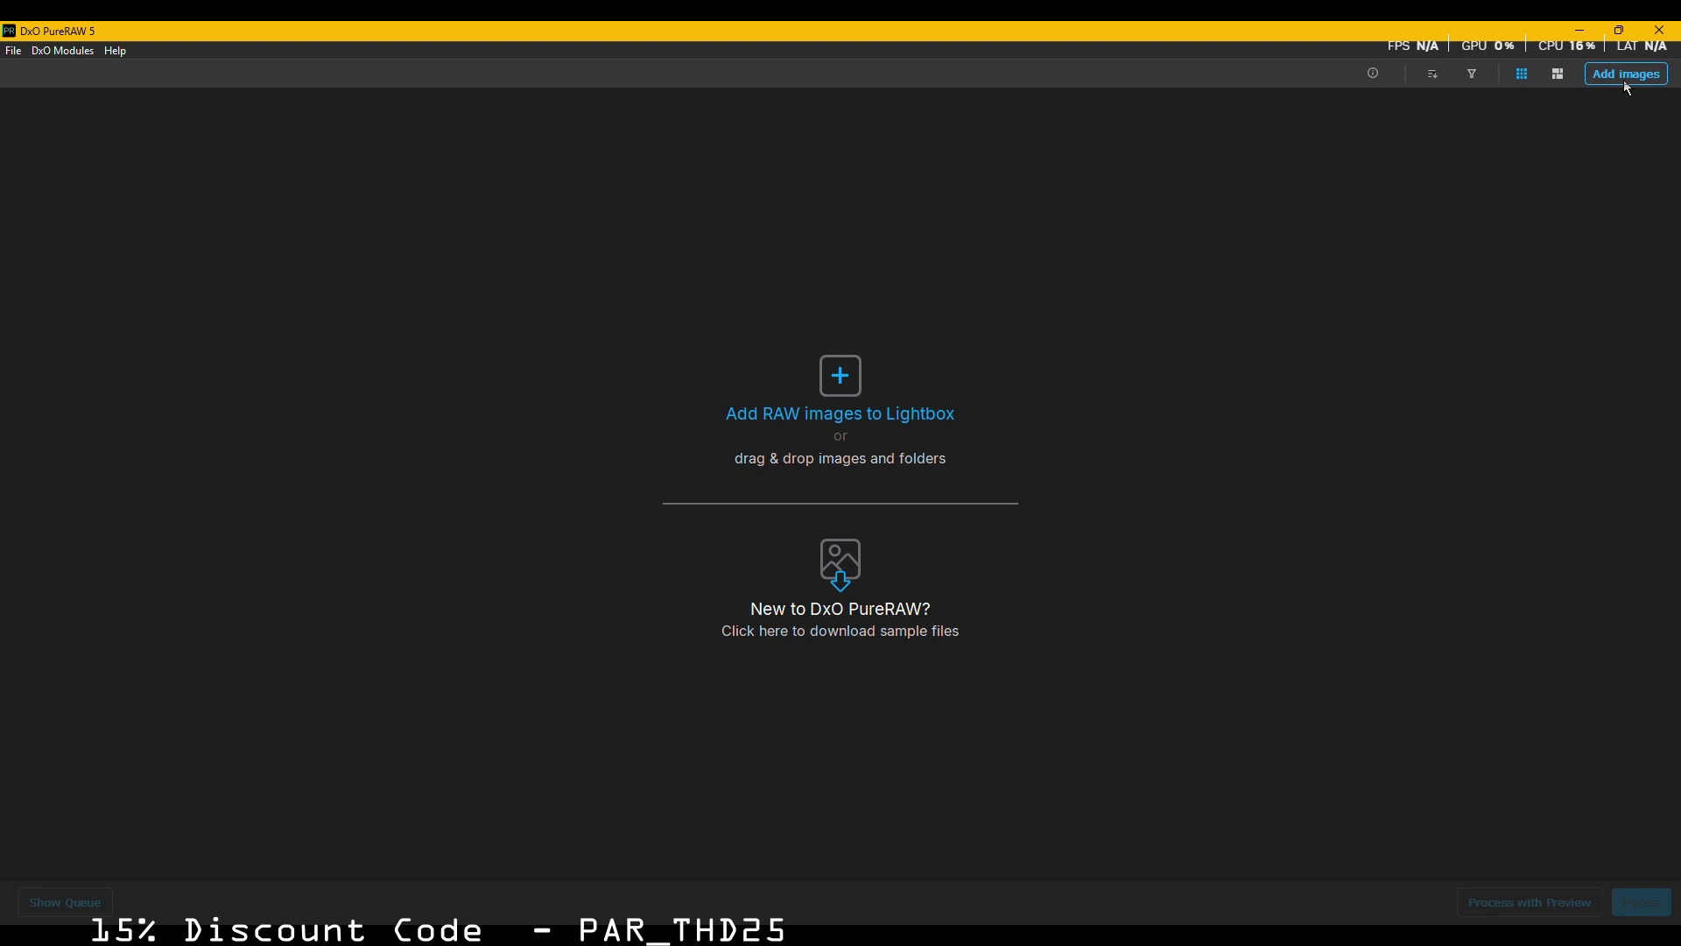
click(1559, 77)
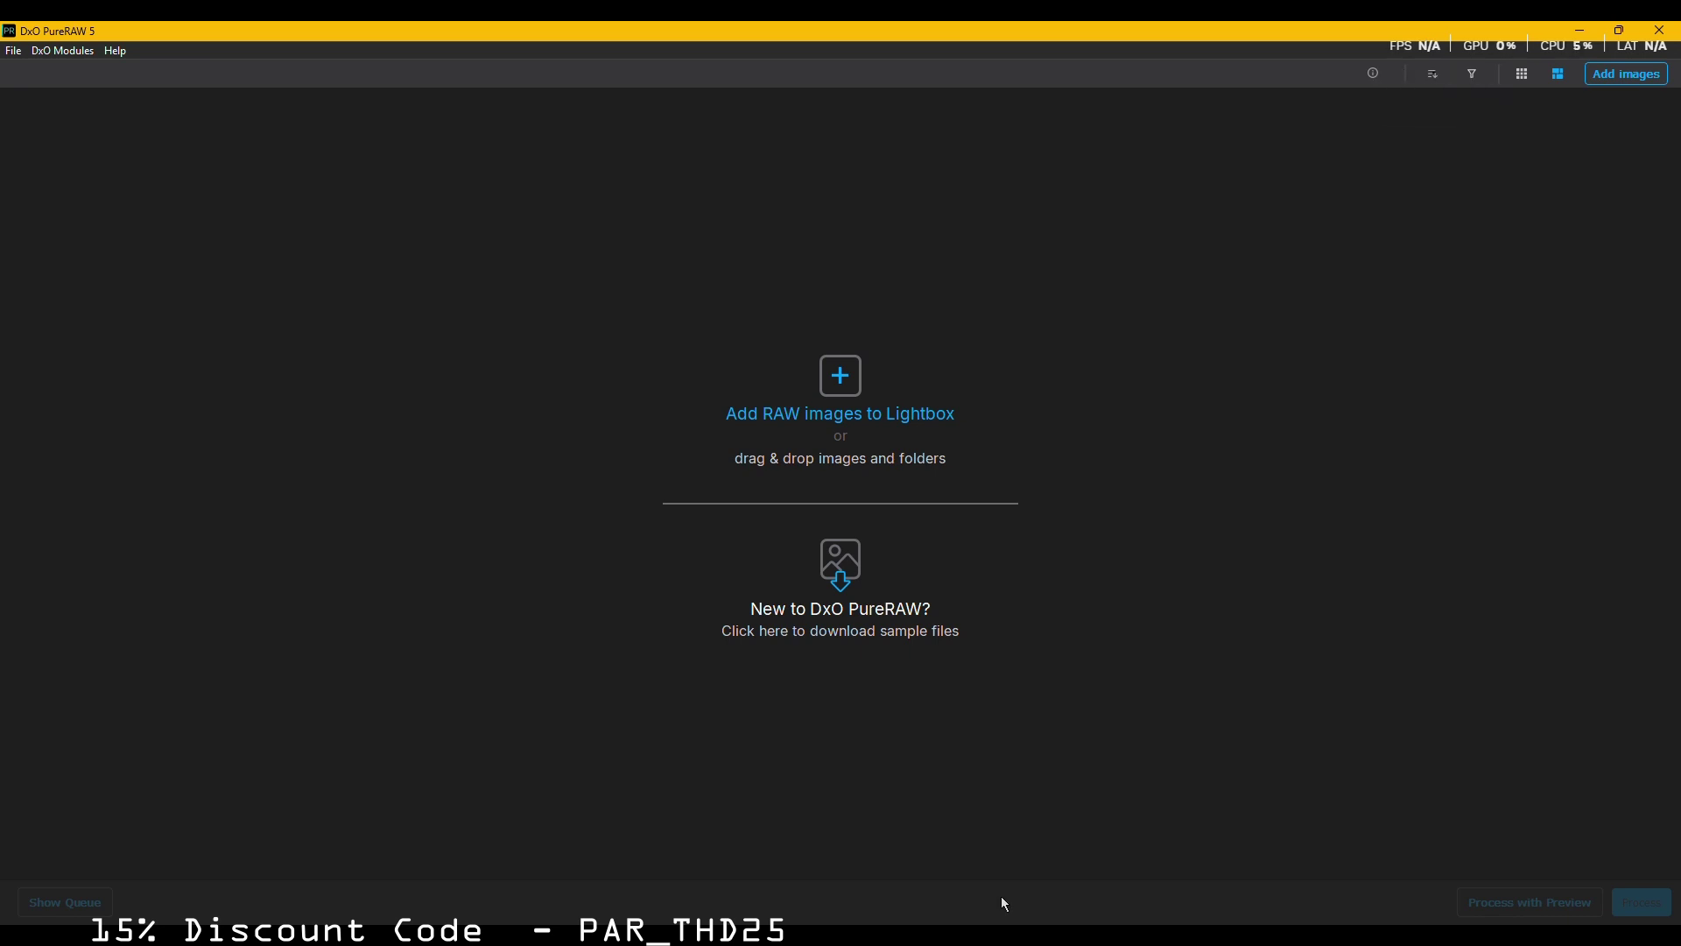
- Add the ORF file P8210002 from the RAW vs JPEG folder to the lightbox and save its Olympus OM-D E-M5 + M.Zuiko 12-50mm module
click(785, 933)
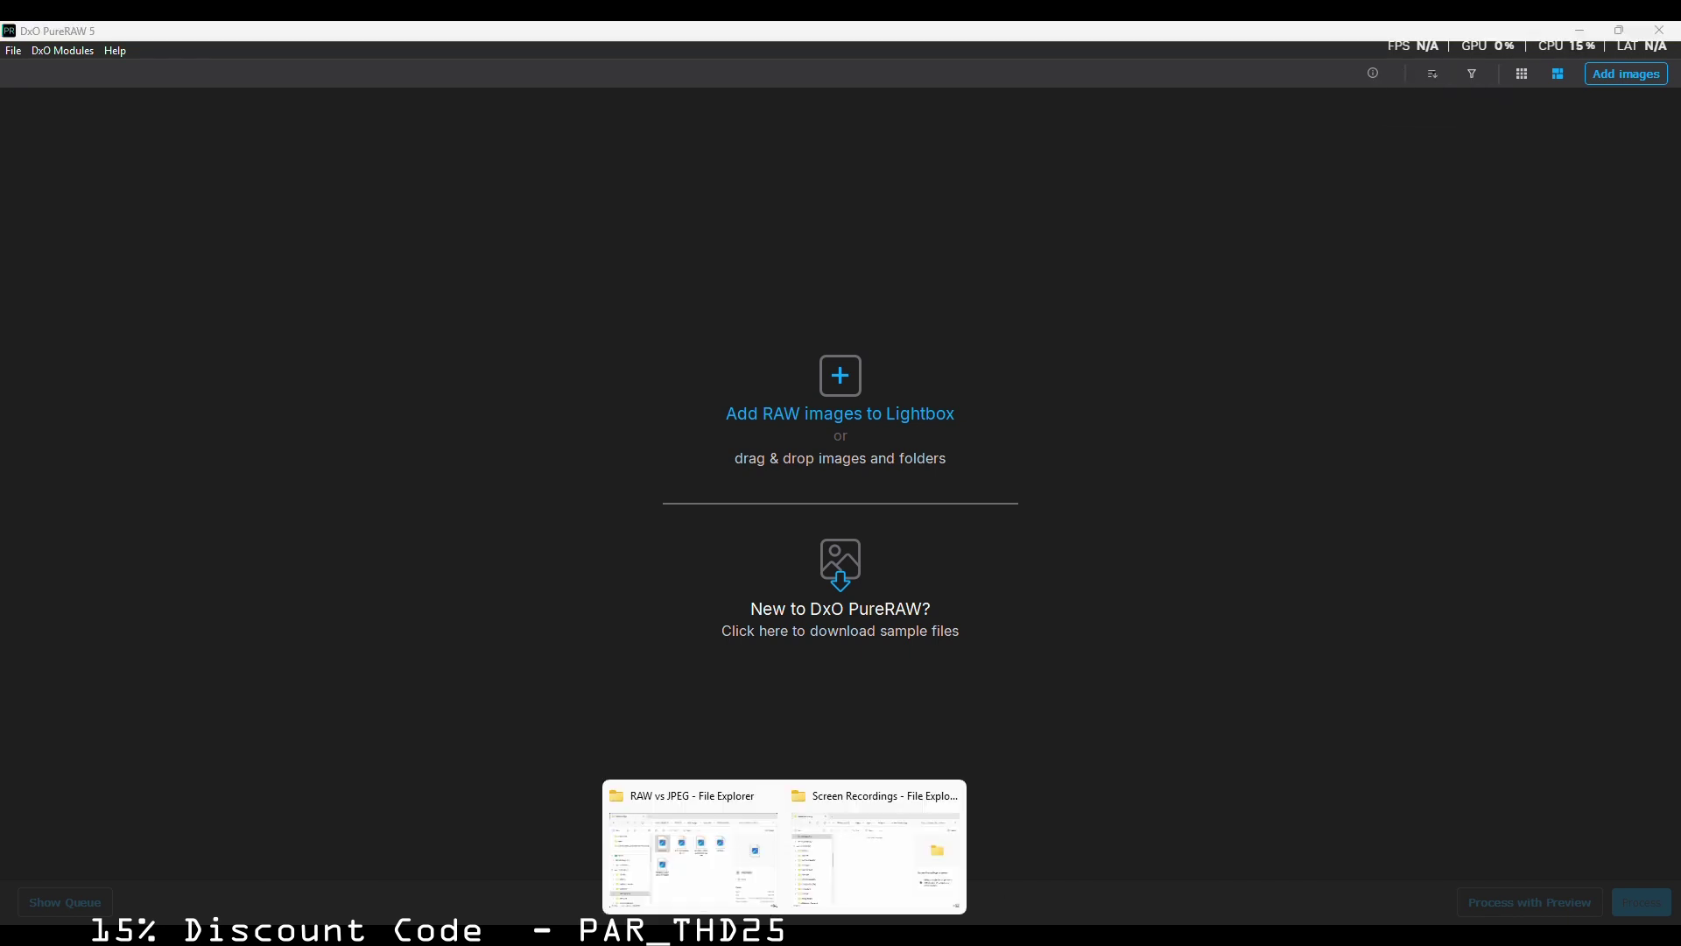
click(724, 841)
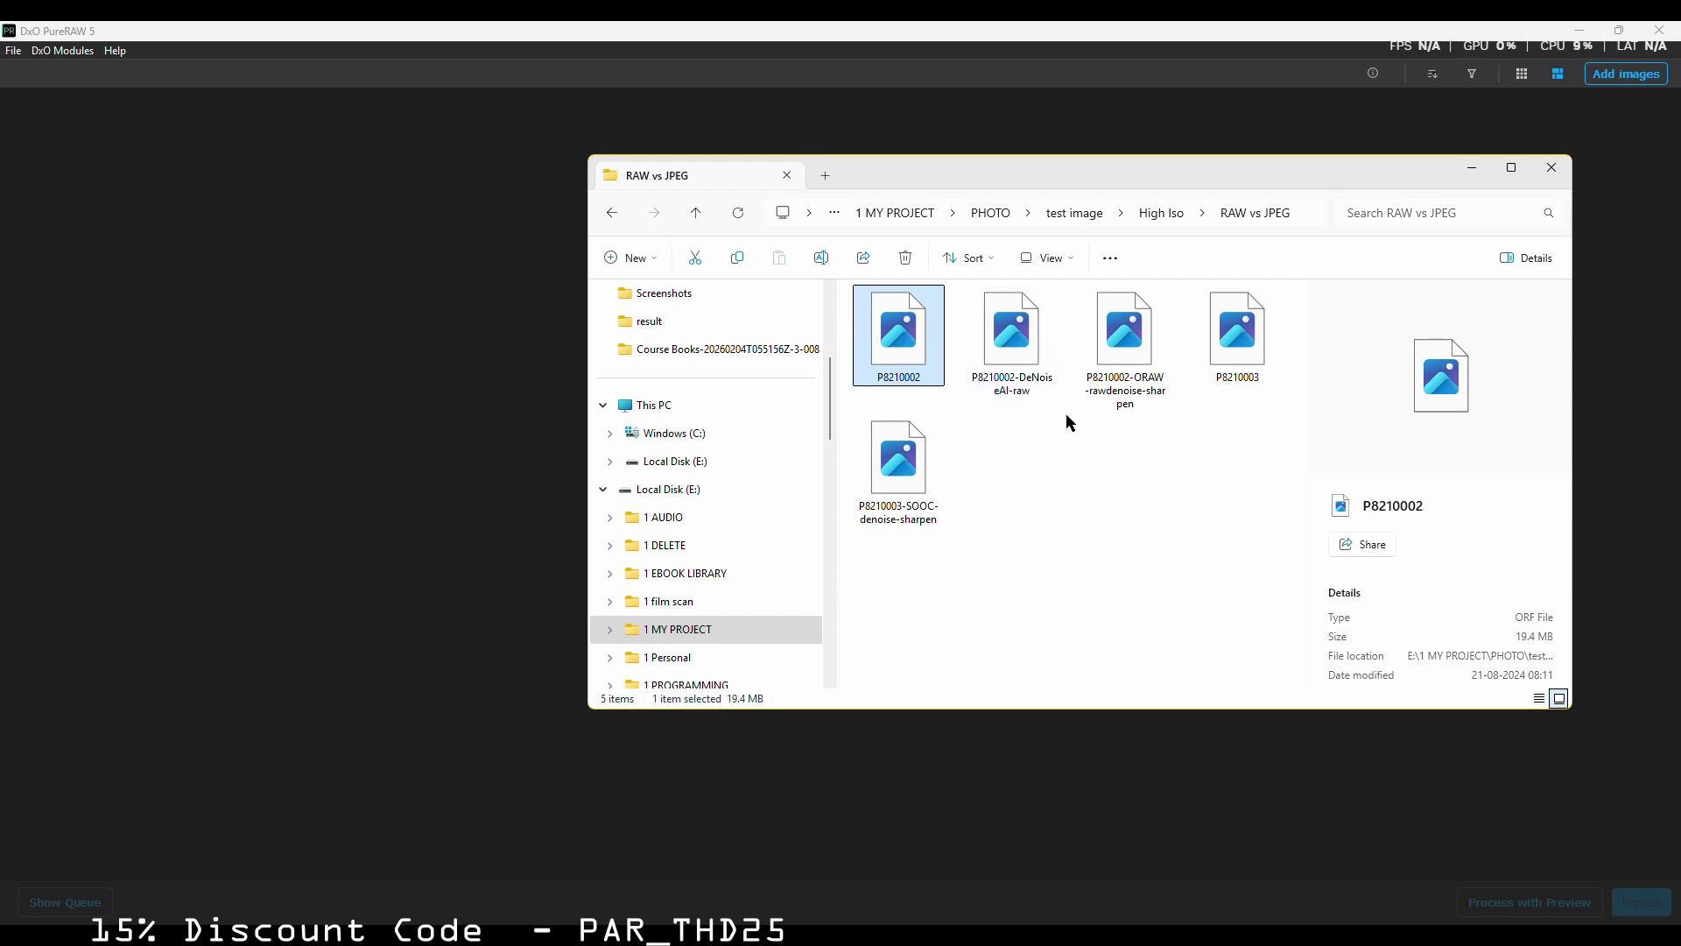
double_click(1238, 356)
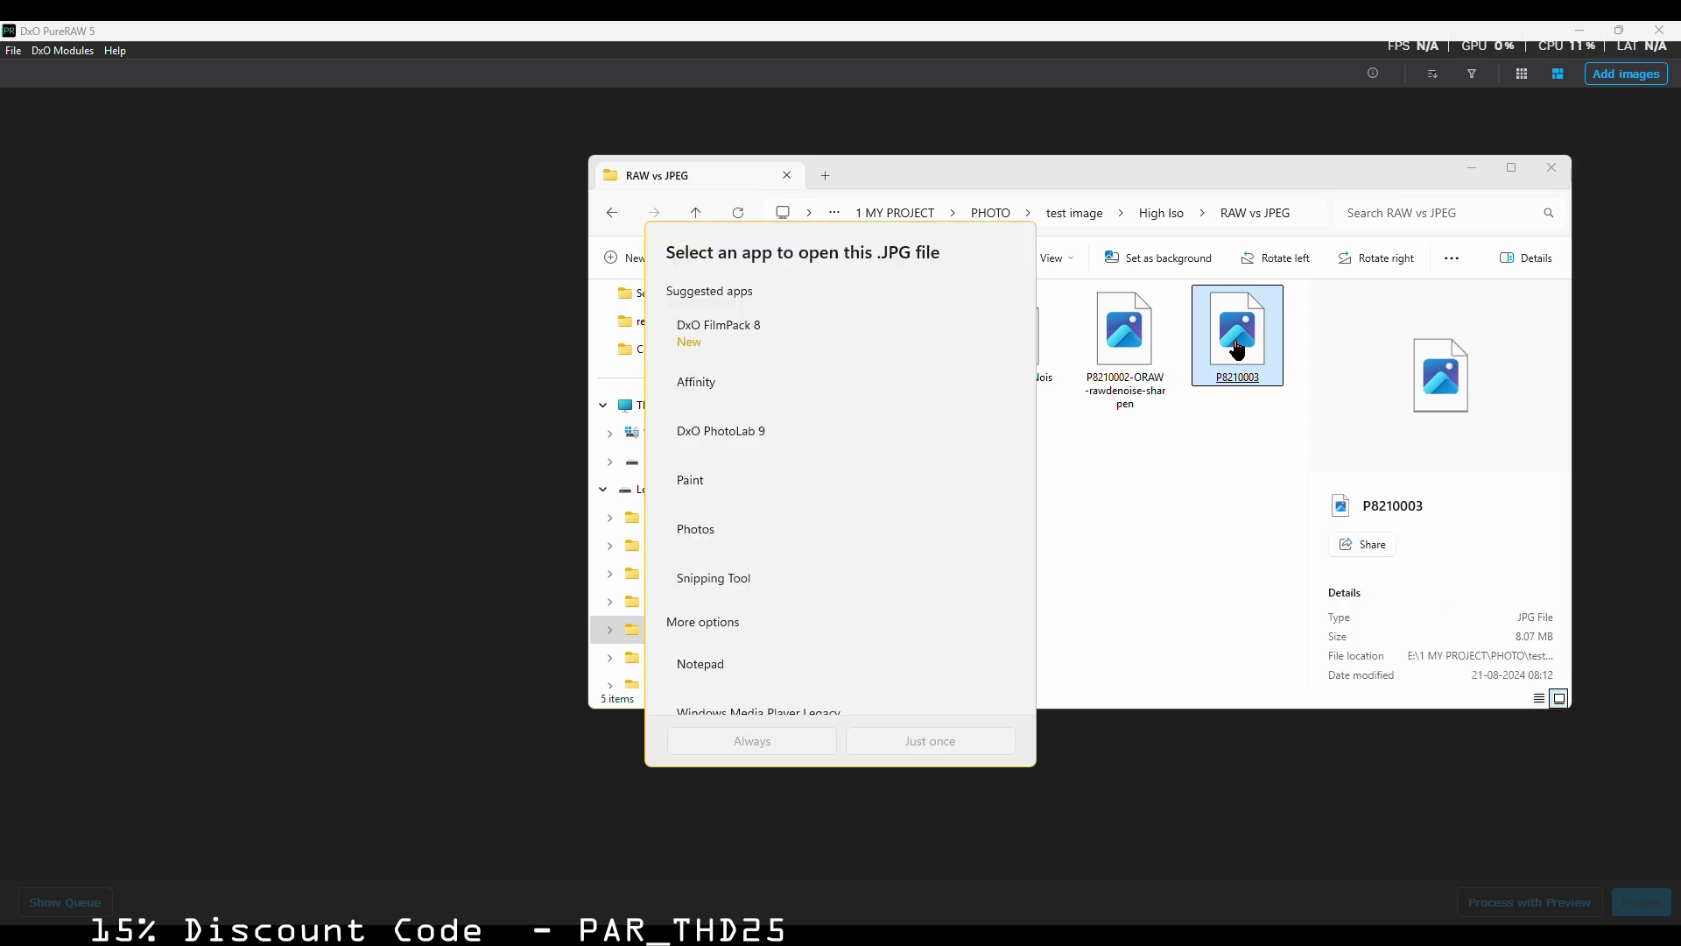
click(1168, 631)
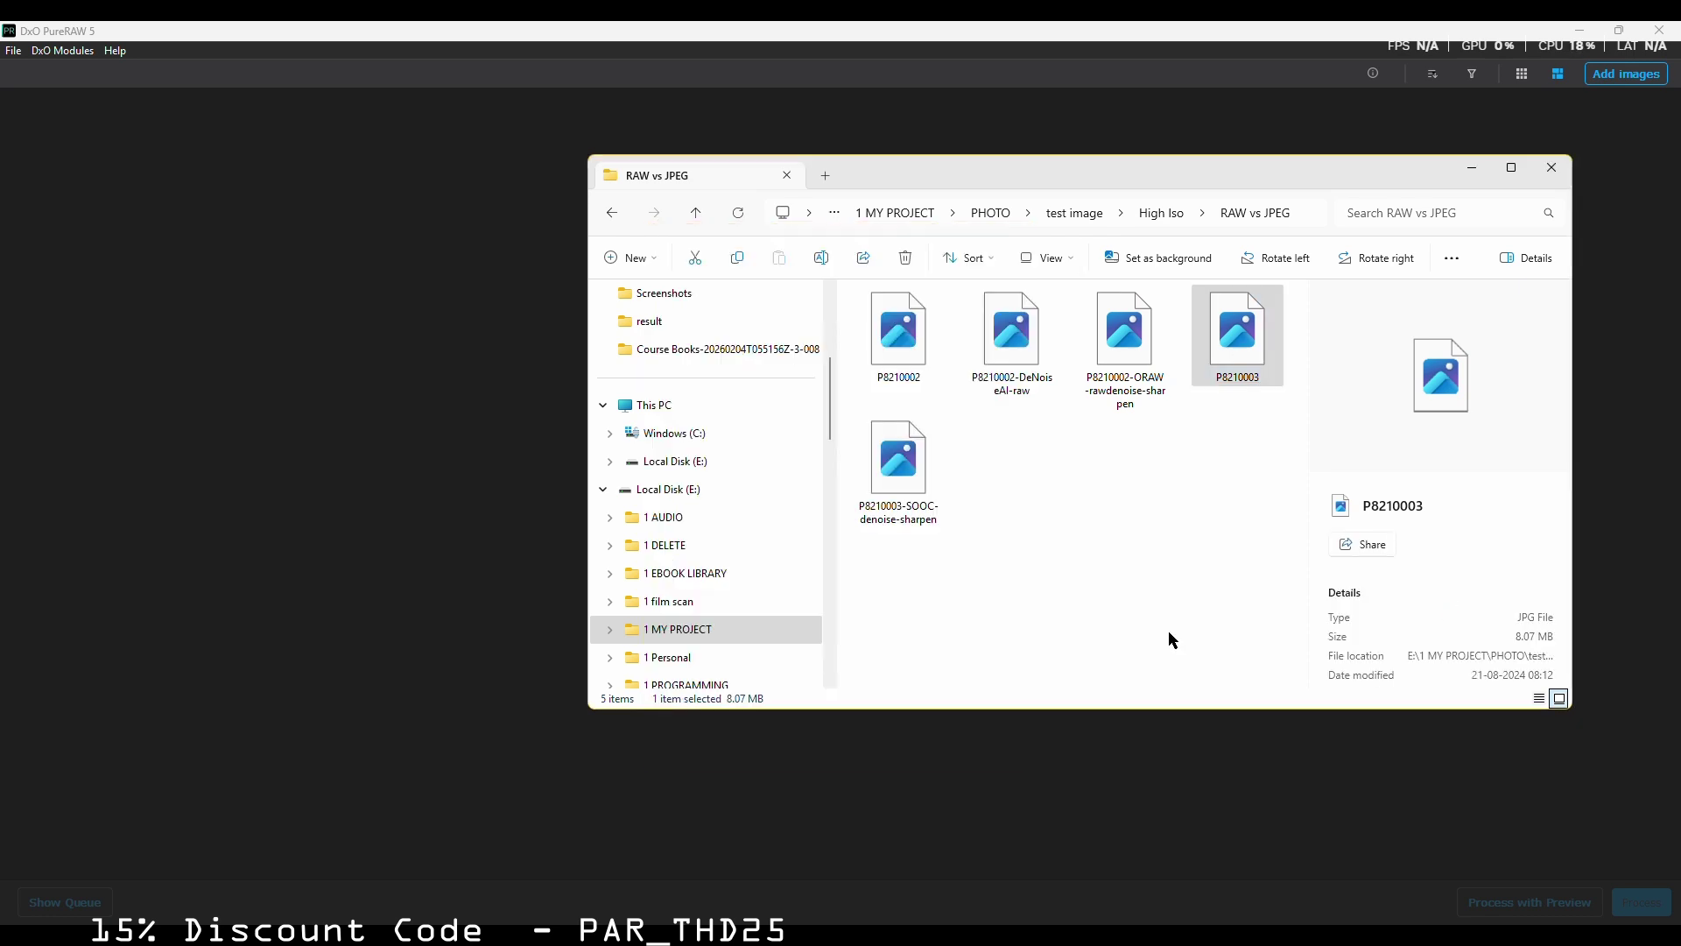
drag(893, 357, 319, 401)
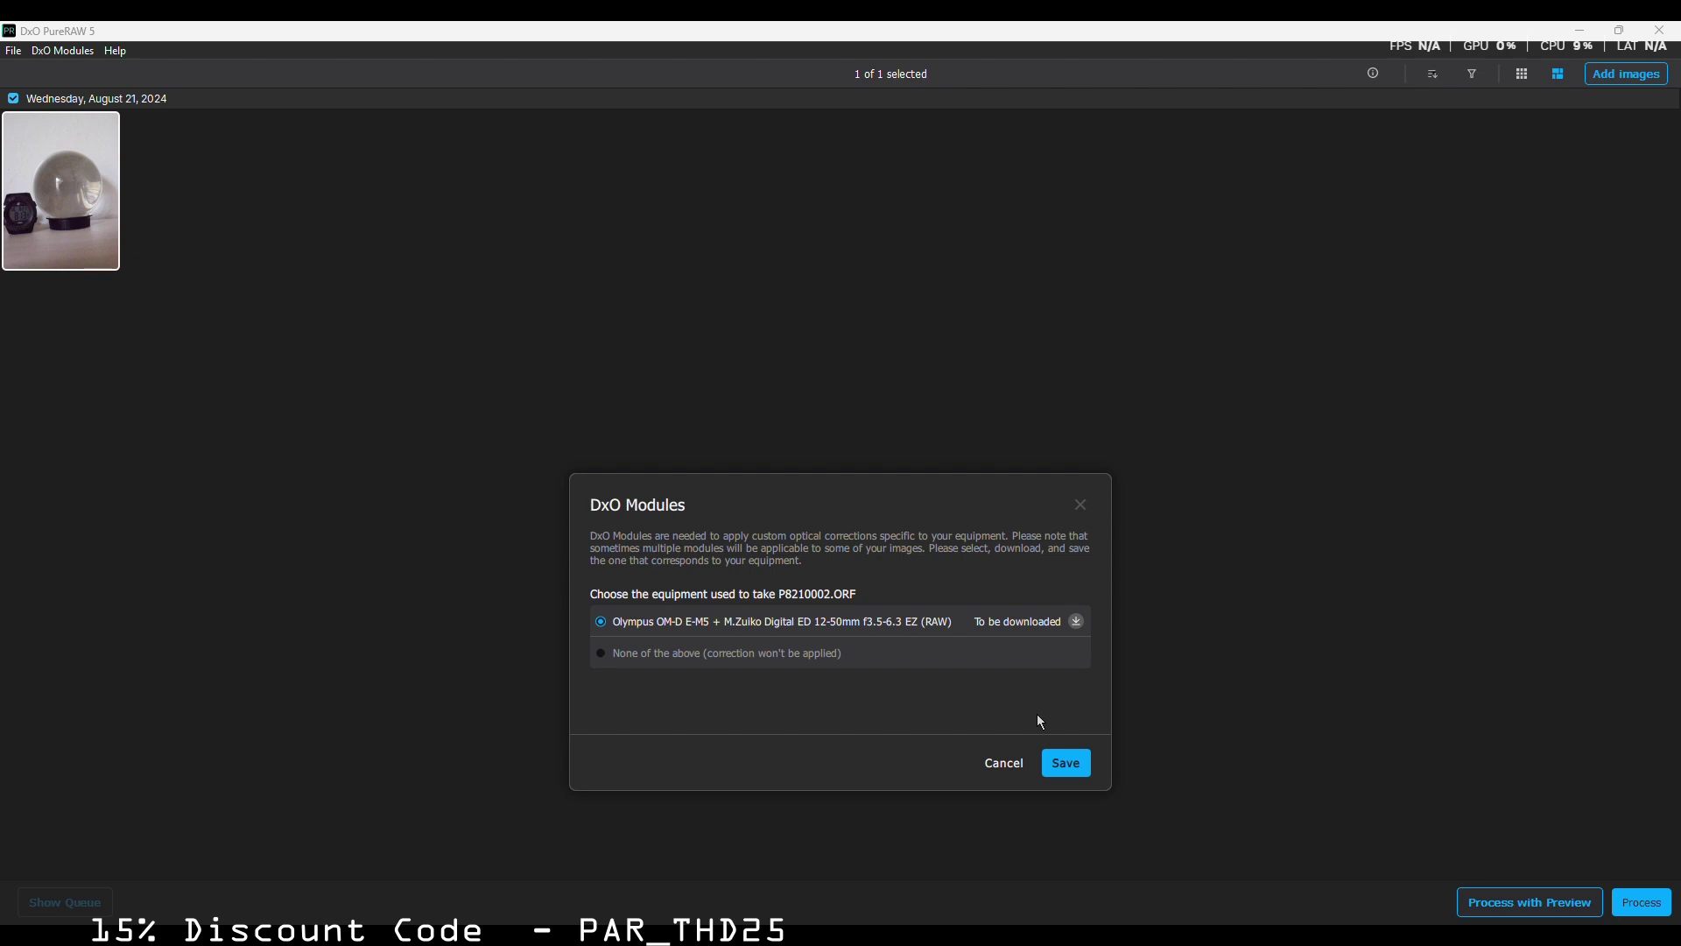
click(1072, 774)
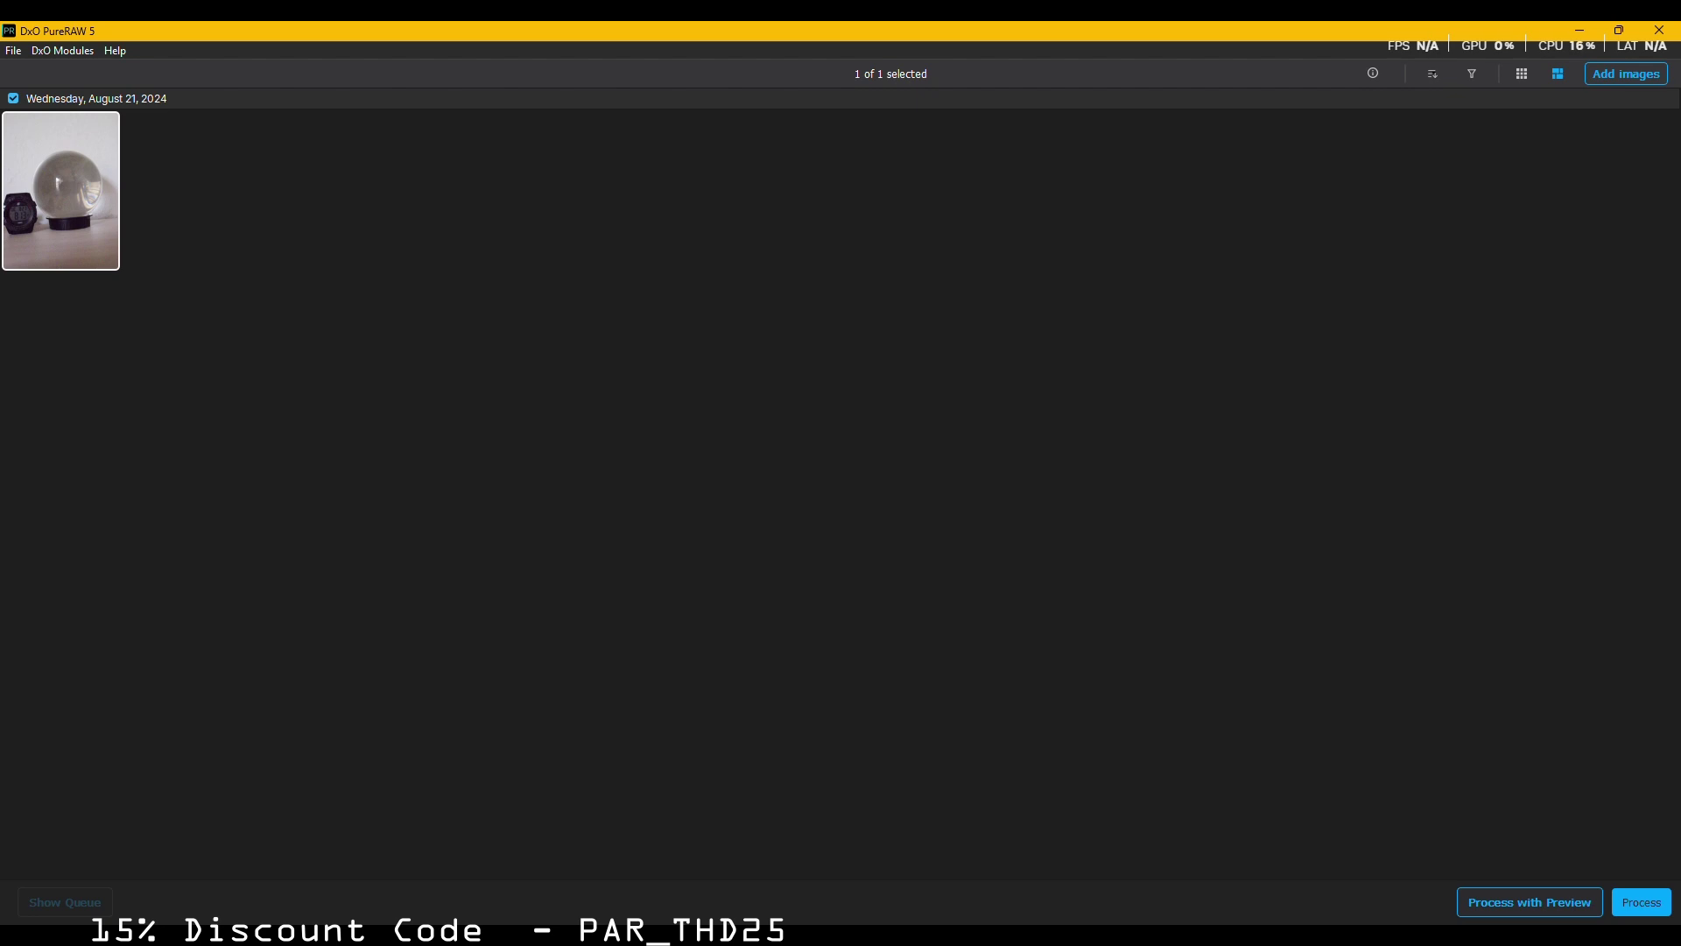
- Try to add the JPG file P8210003 from the RAW vs JPEG folder to the lightbox
click(784, 933)
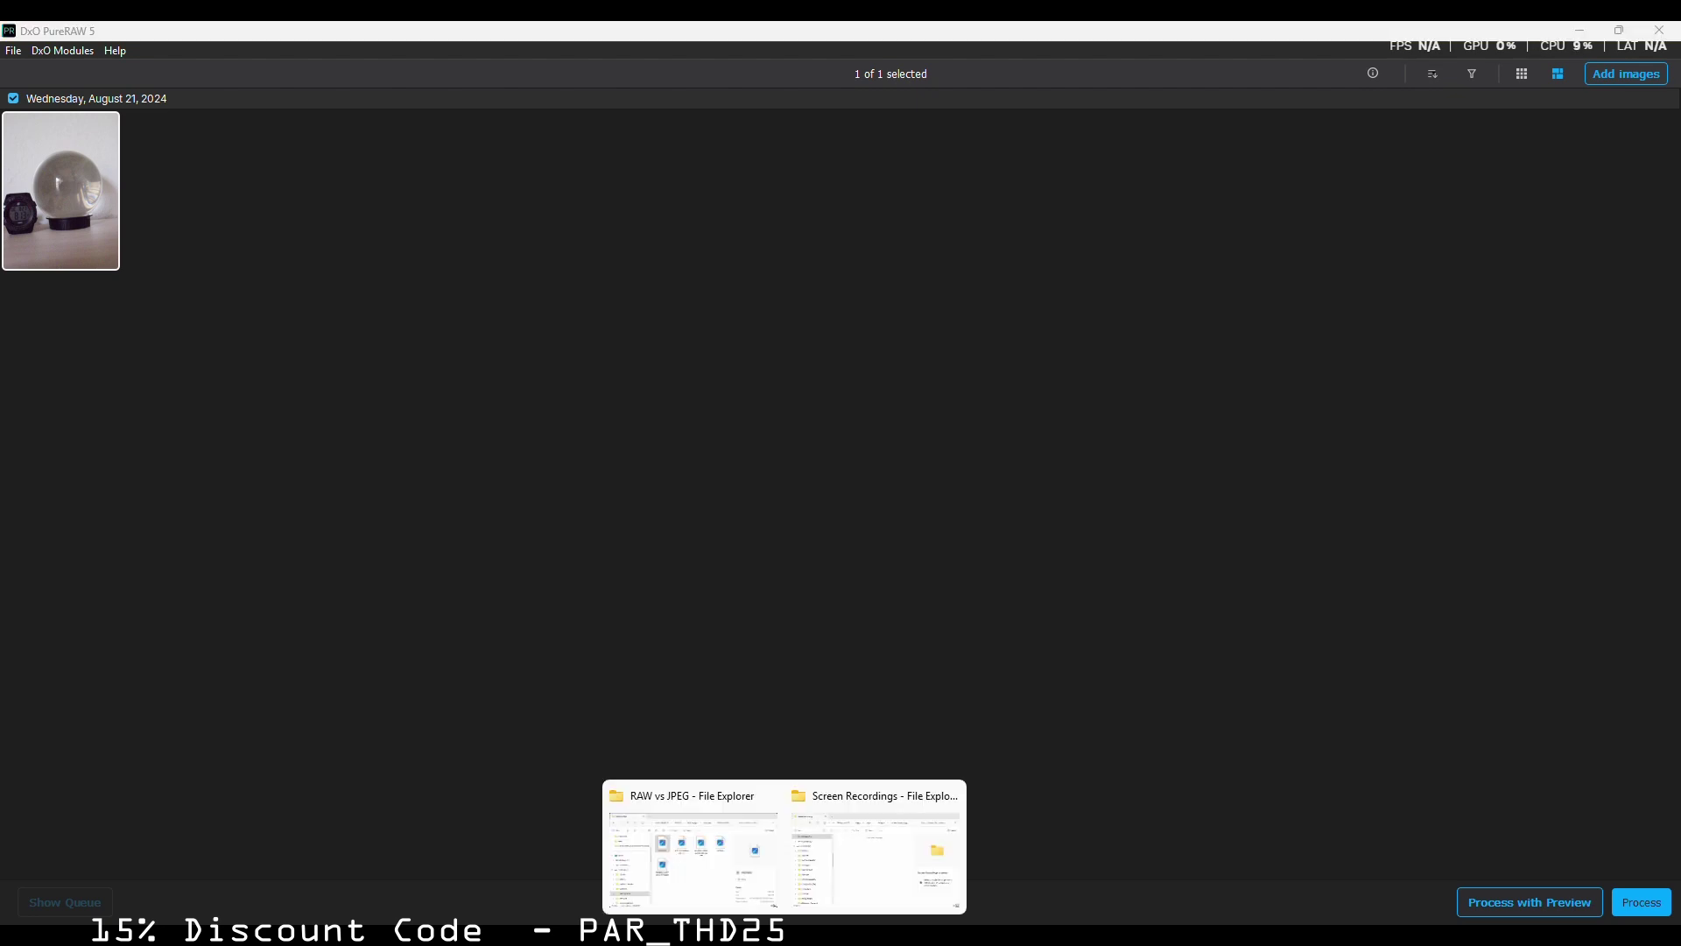
click(739, 856)
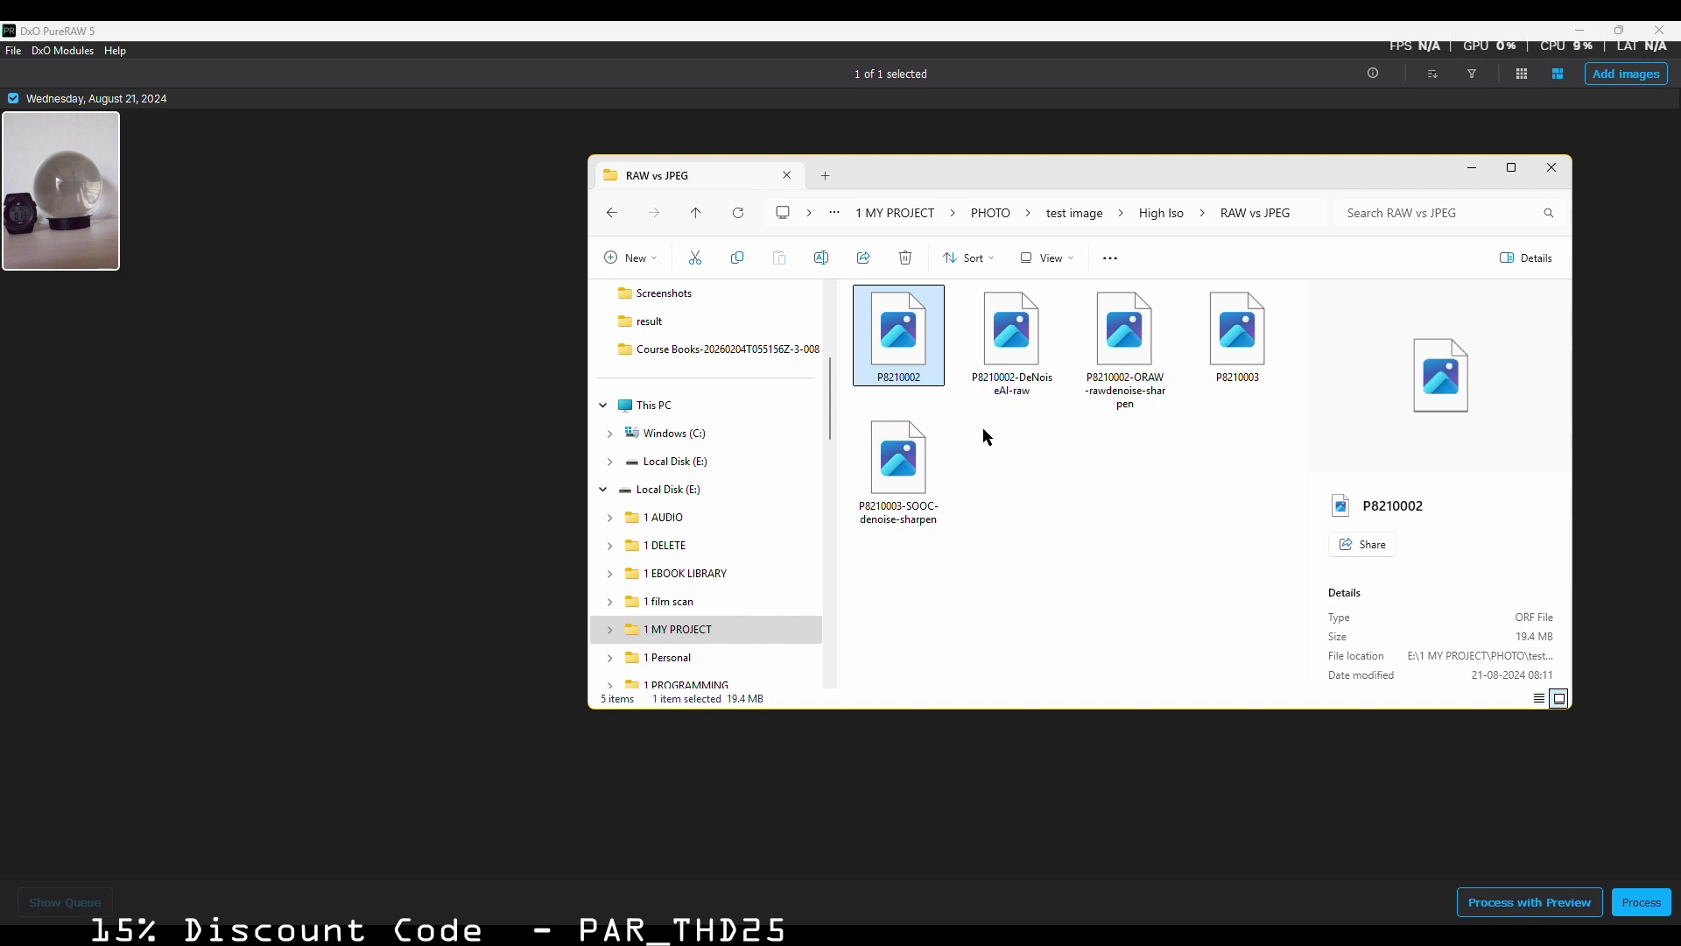
click(1248, 331)
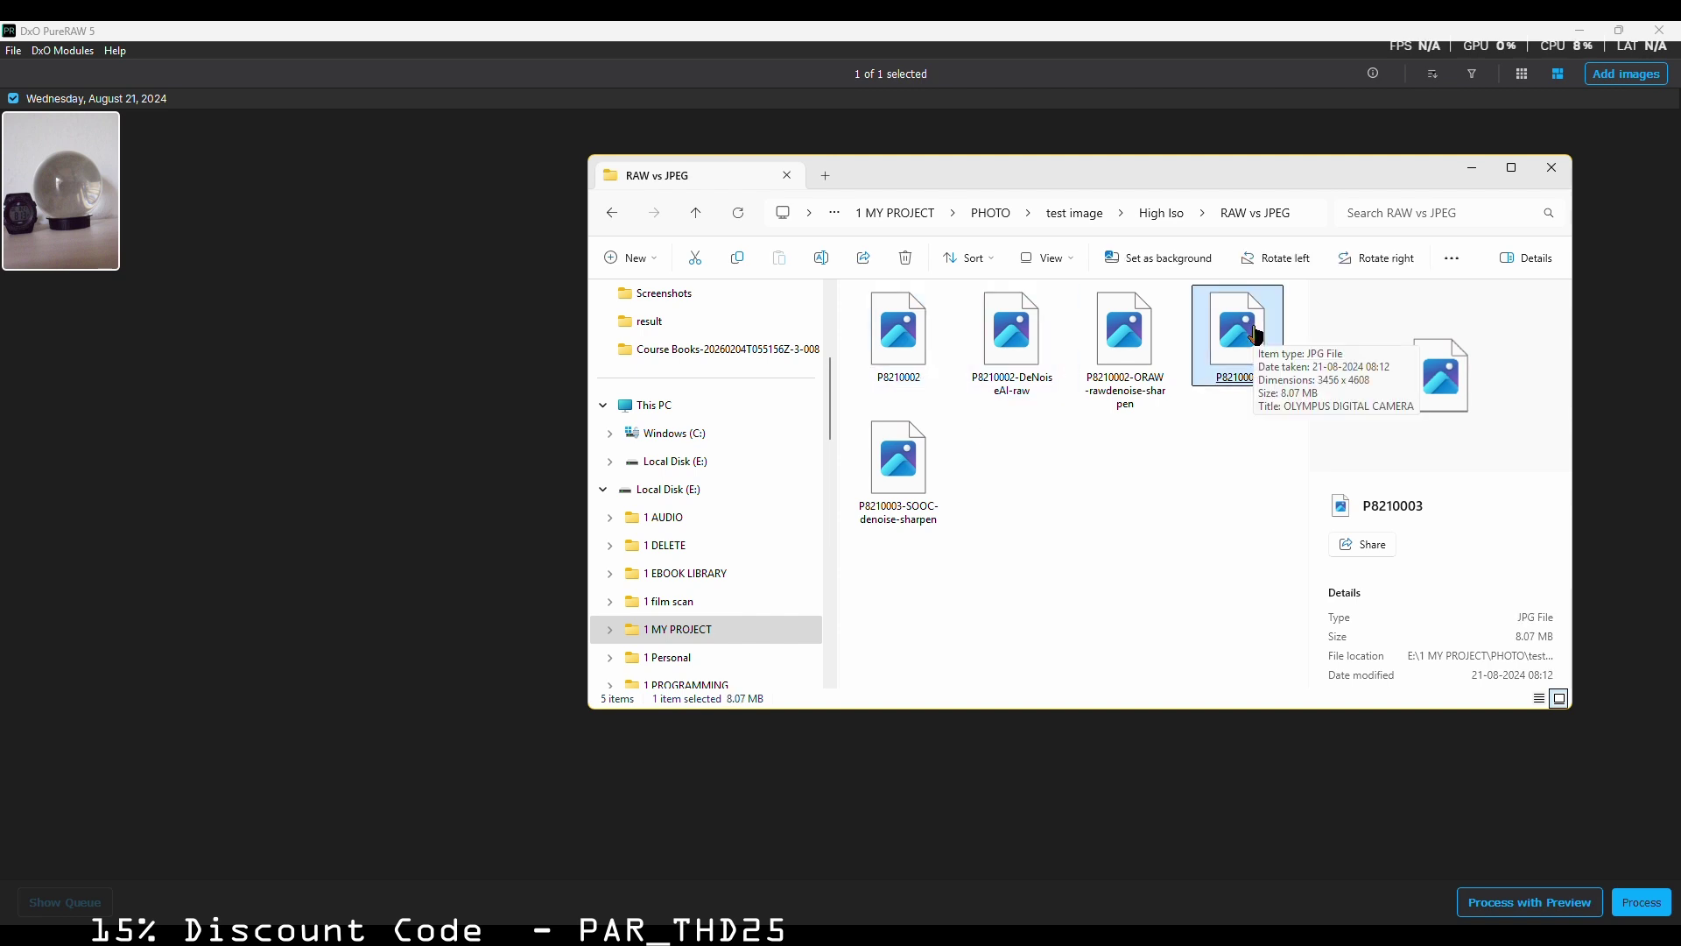
drag(1257, 335, 488, 299)
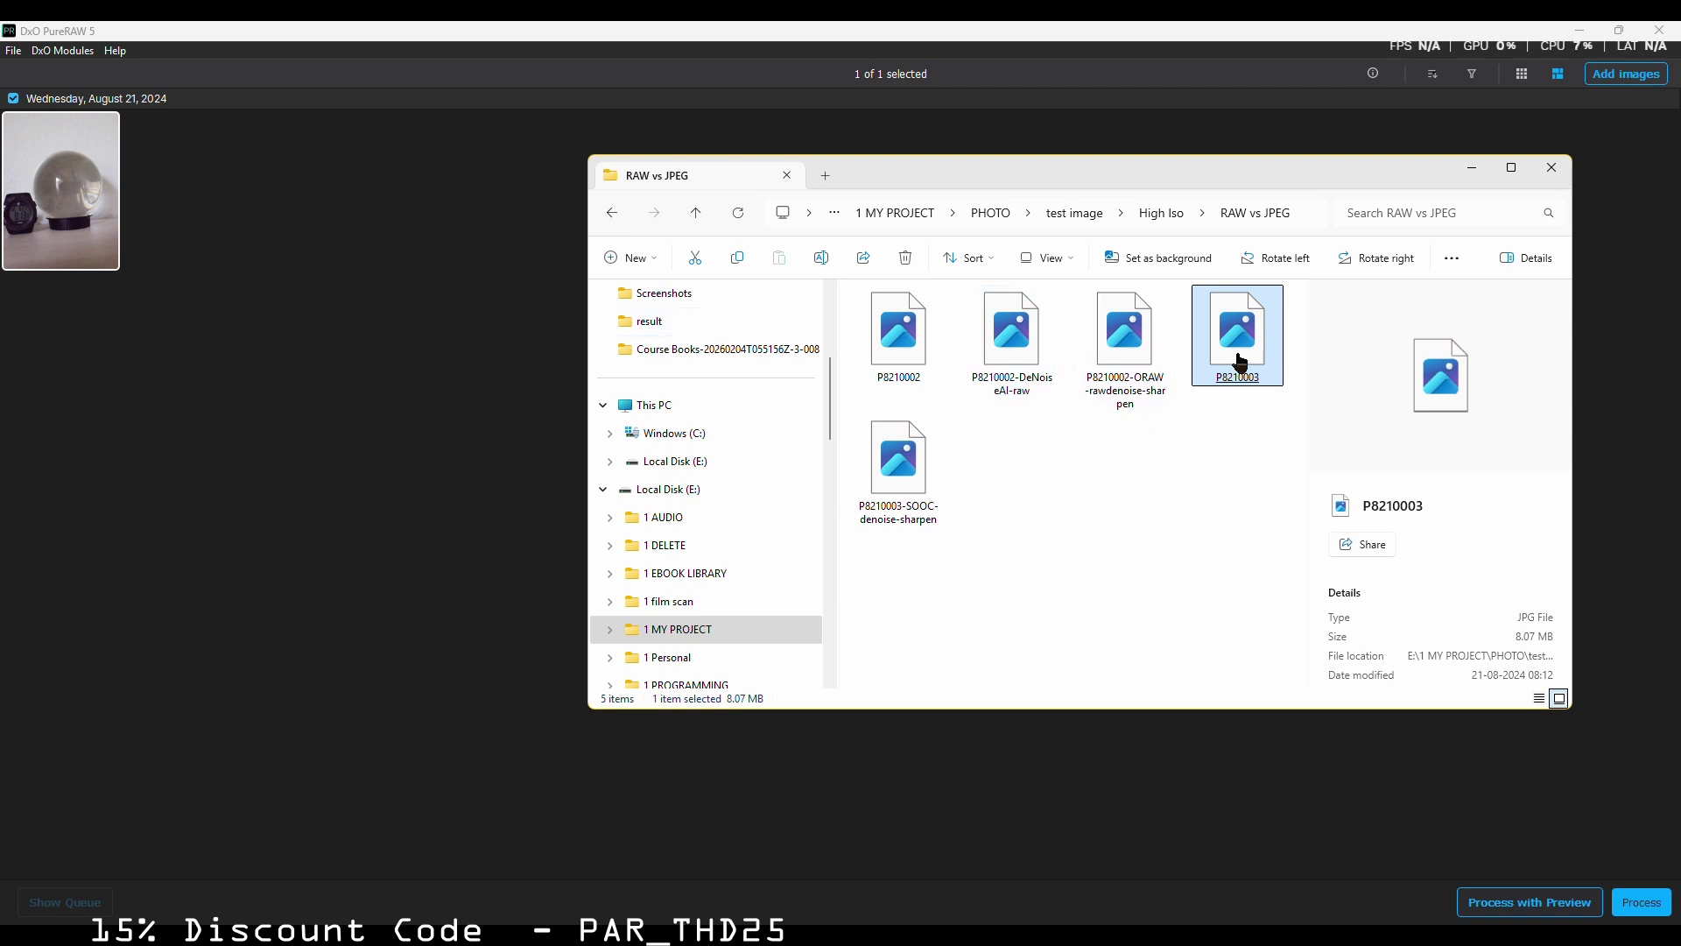
drag(1239, 353, 209, 240)
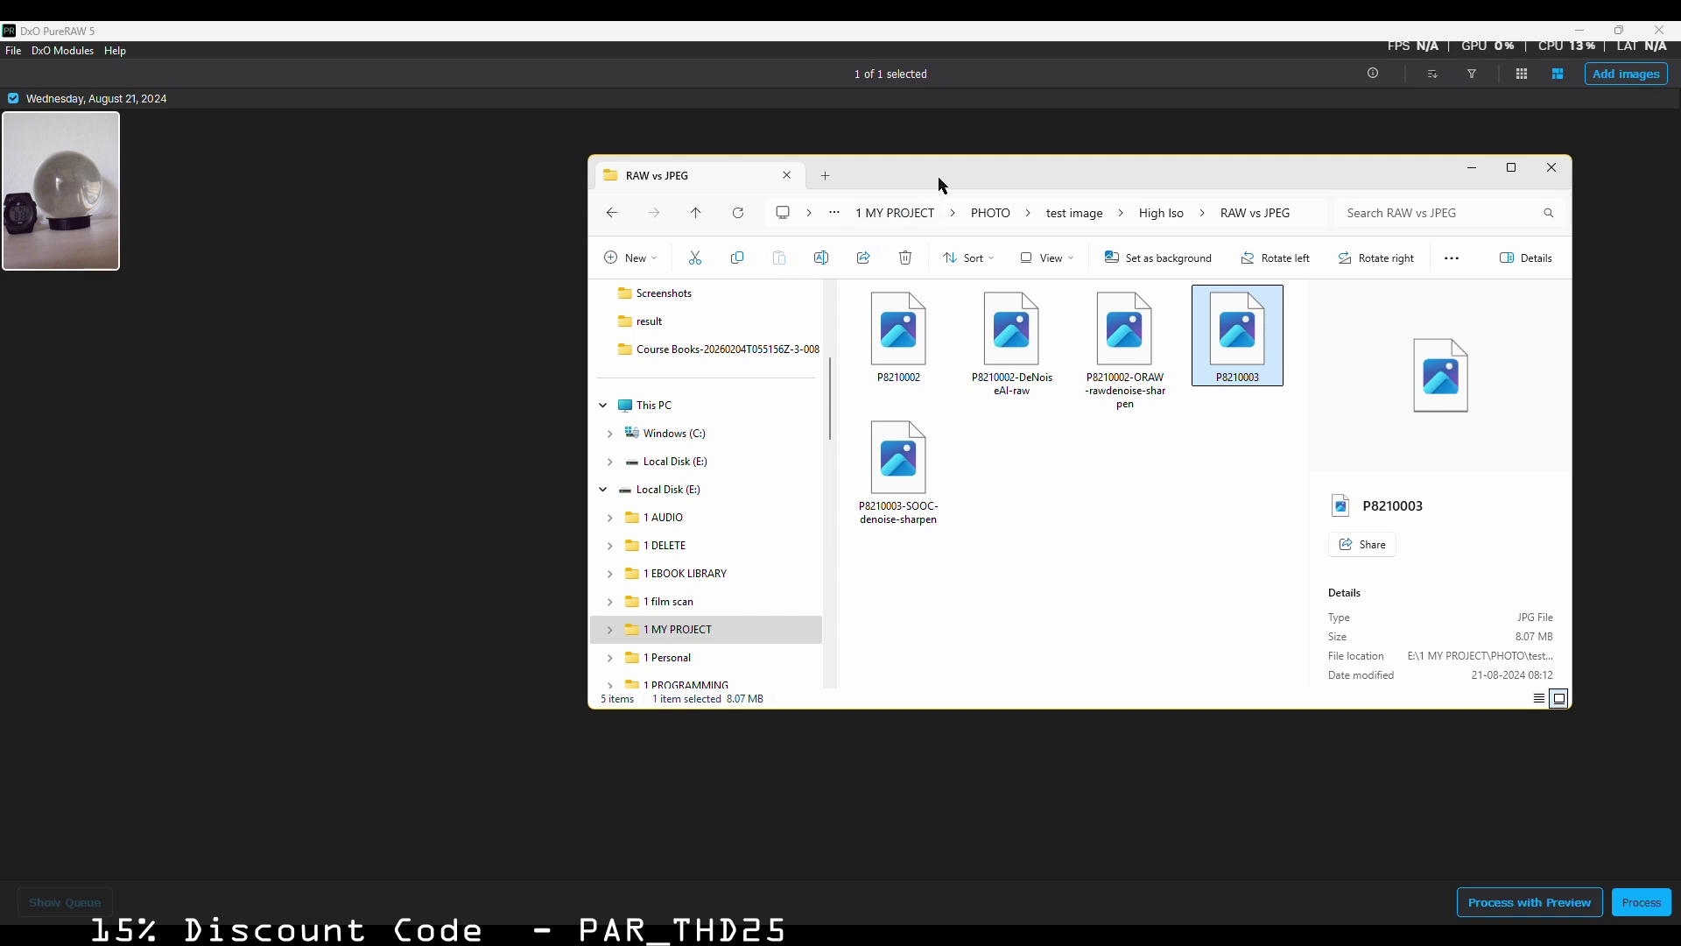
click(1471, 168)
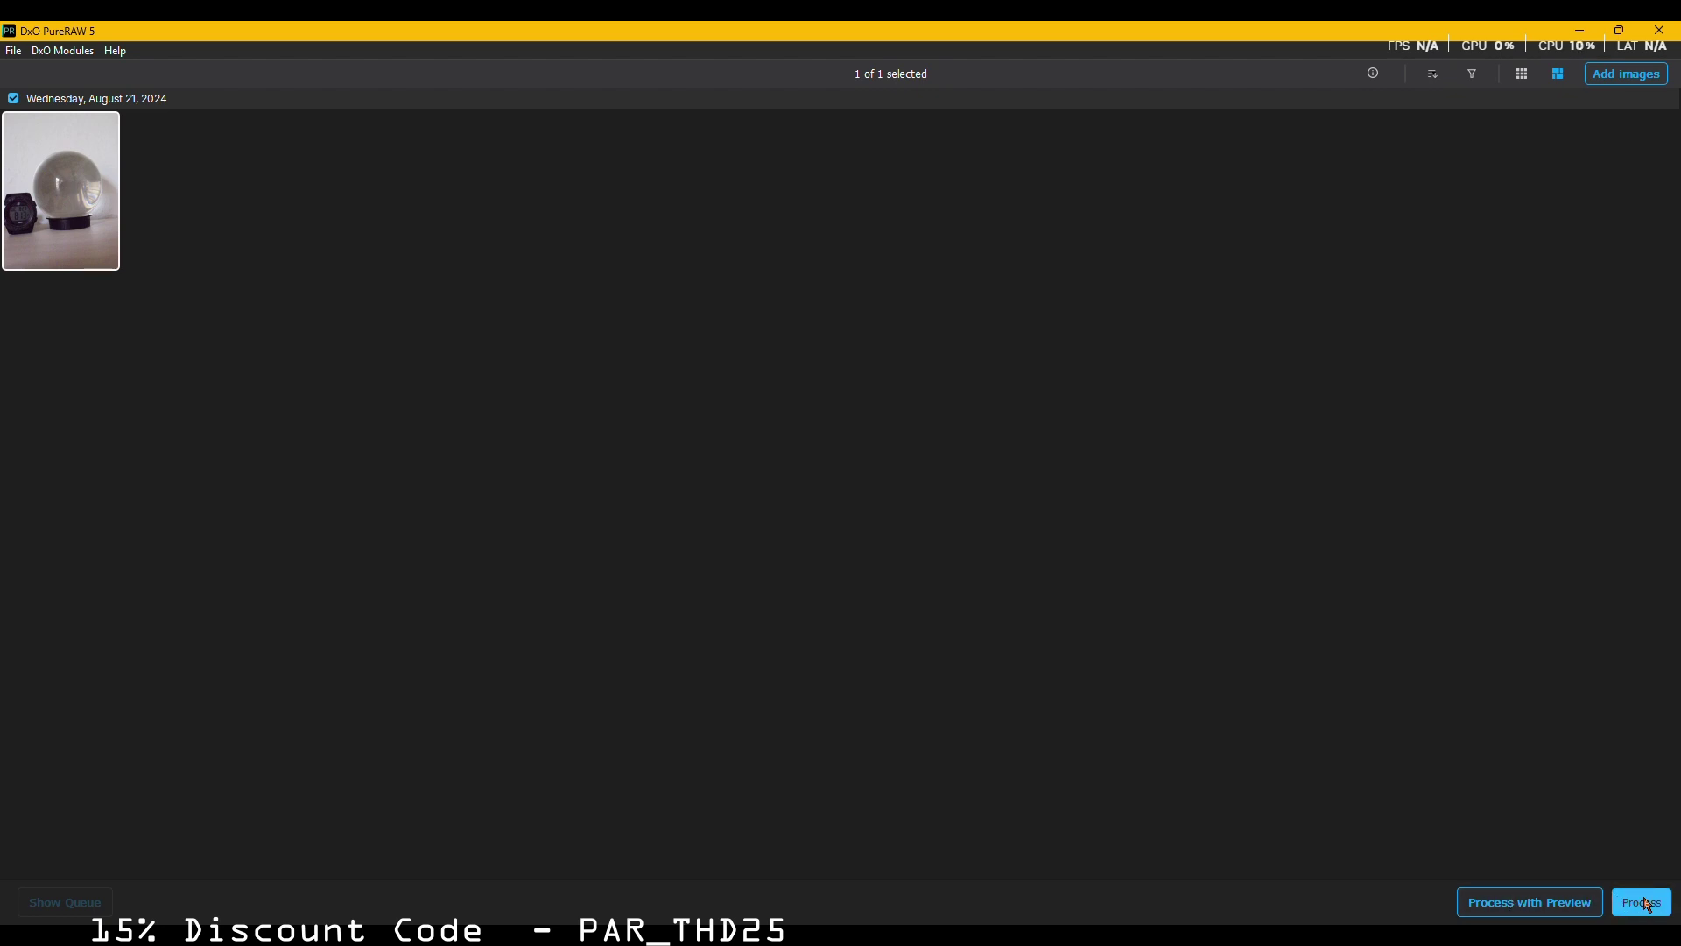
- Open the selected raw image P8210002 for processing with preview
click(1541, 910)
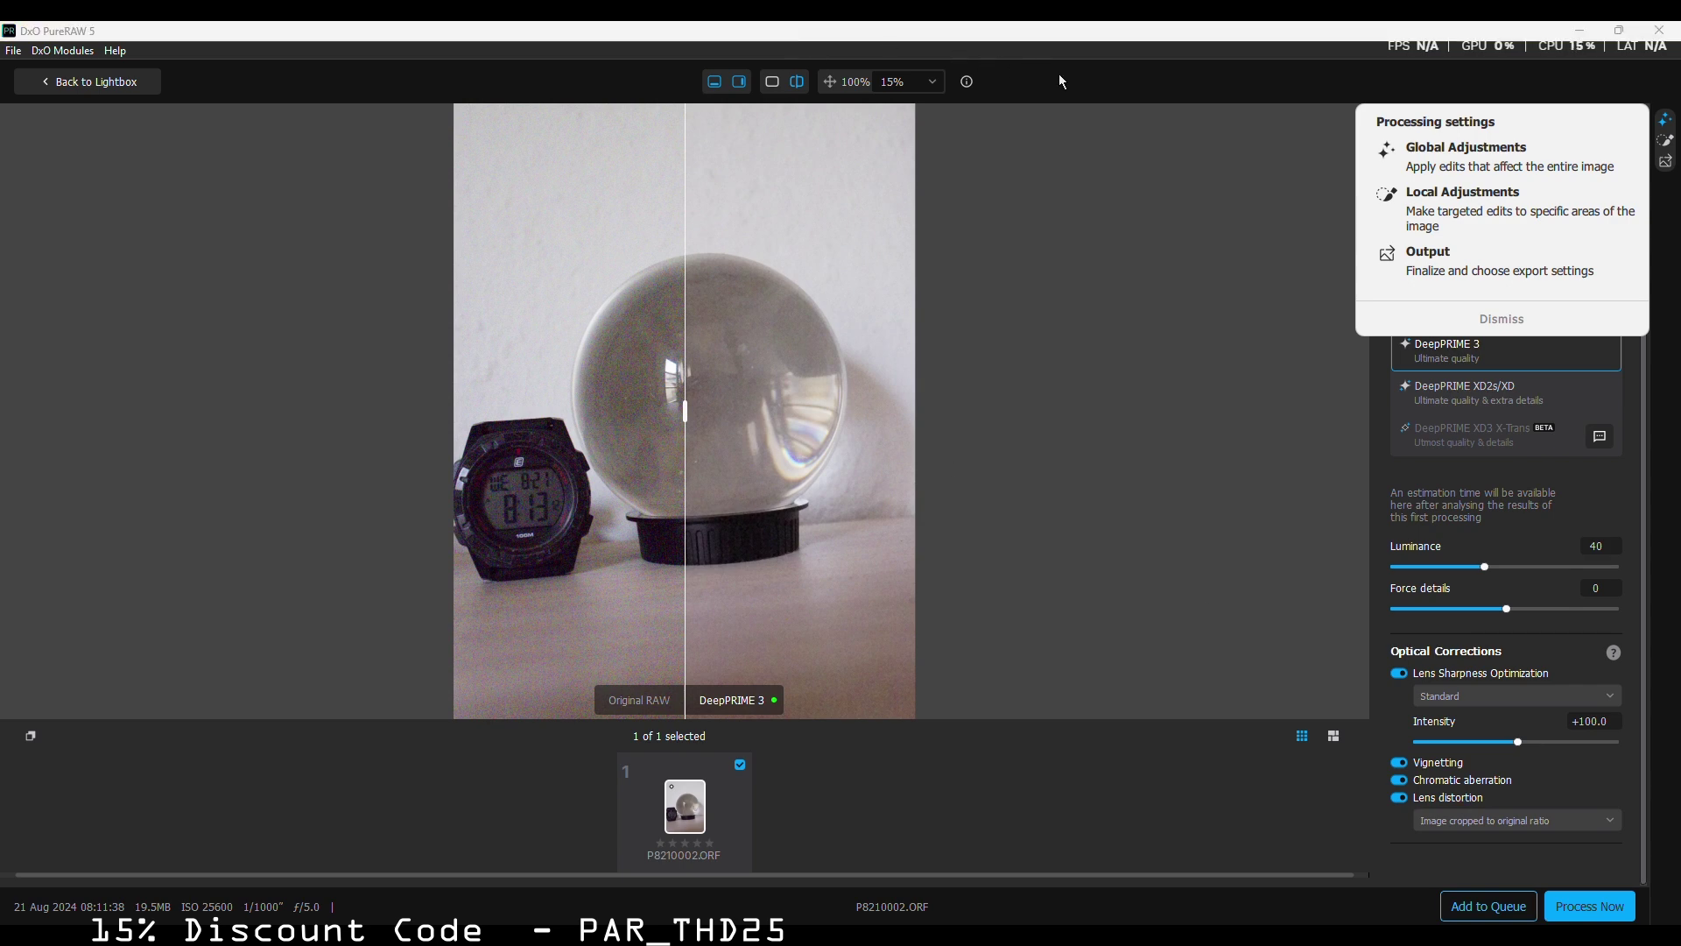
click(1012, 61)
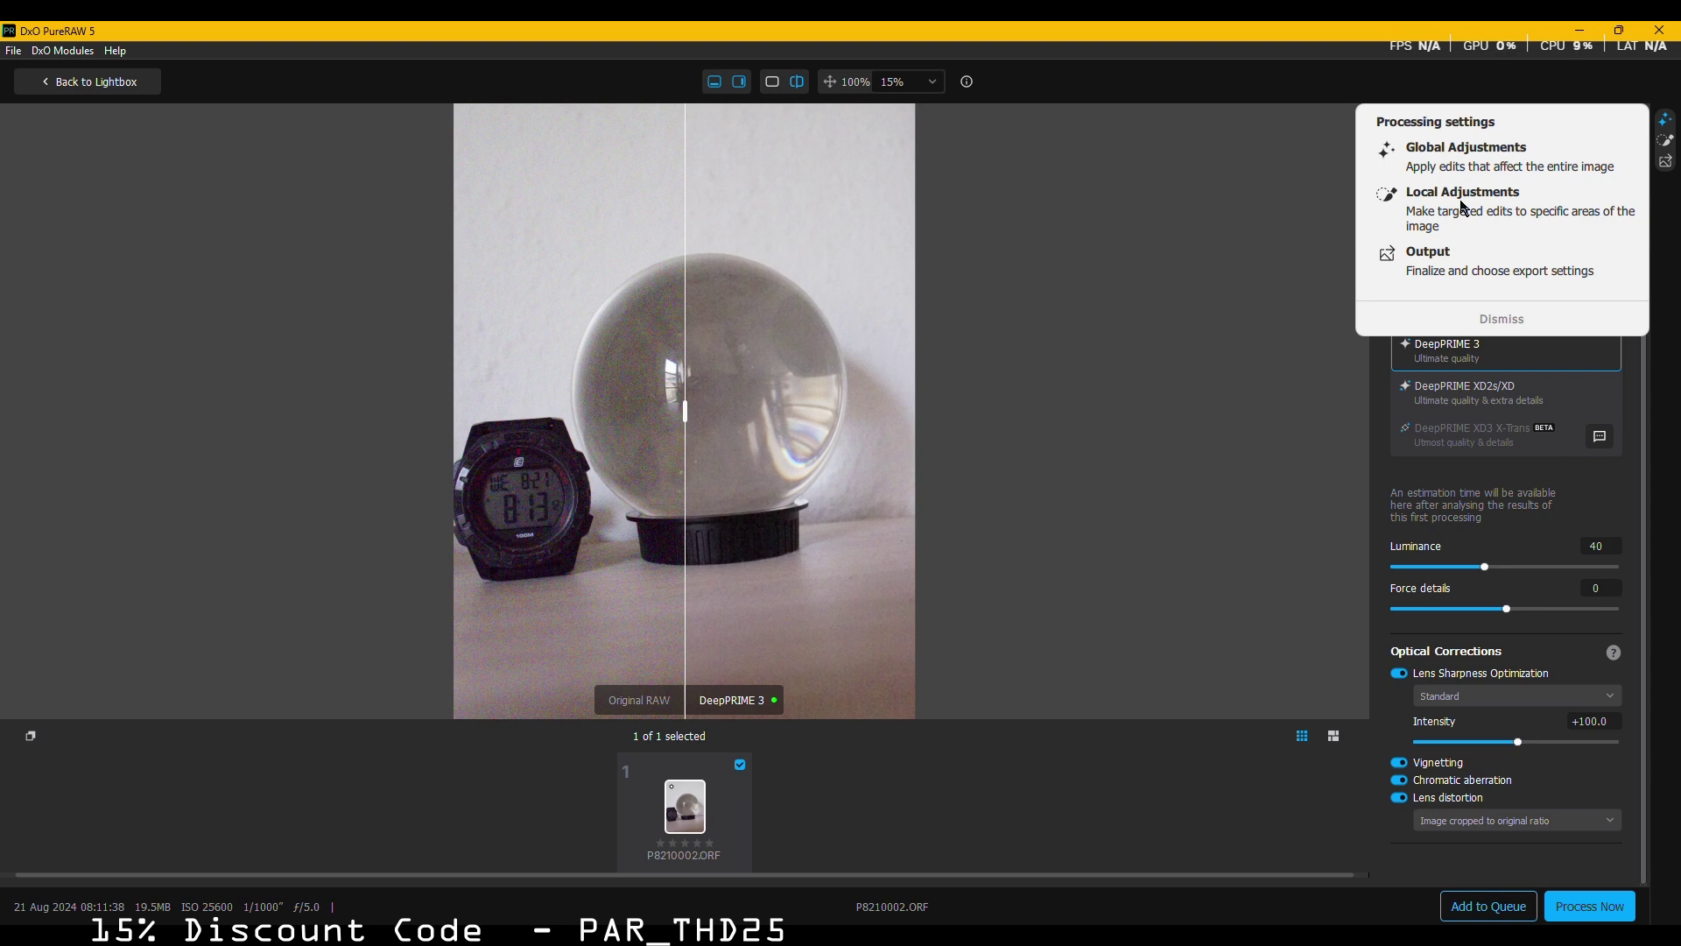
- Examine the noise in the glass ball at several zoom levels, comparing the original RAW with DeepPRIME 3 in the split view
click(934, 84)
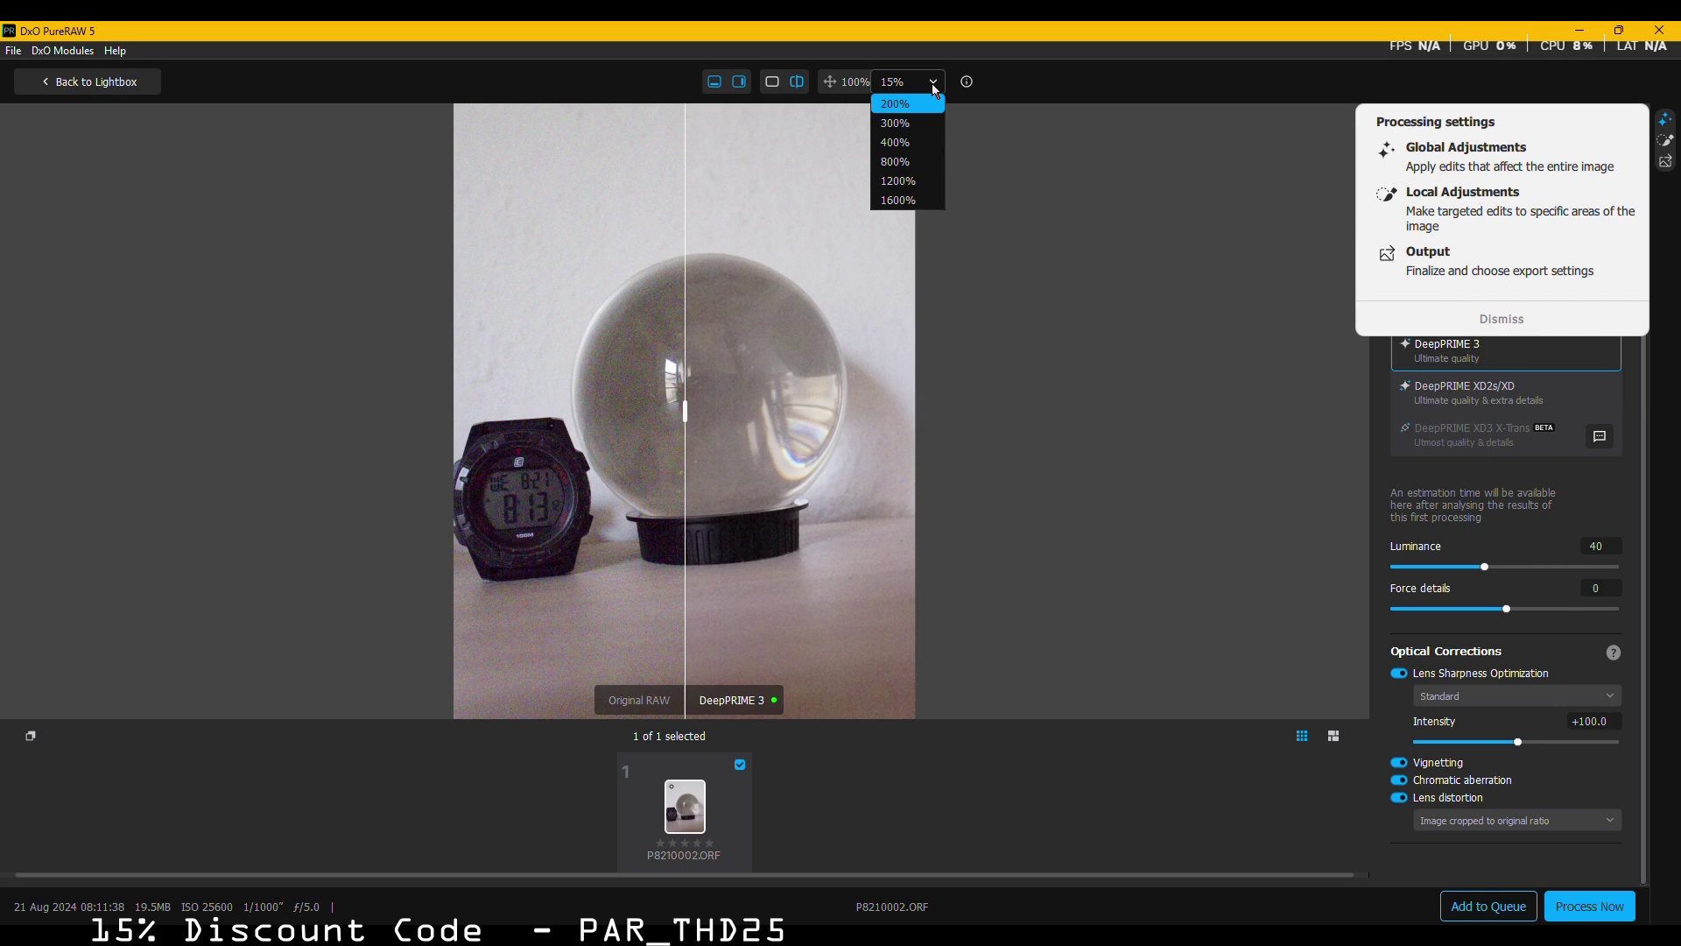
click(886, 124)
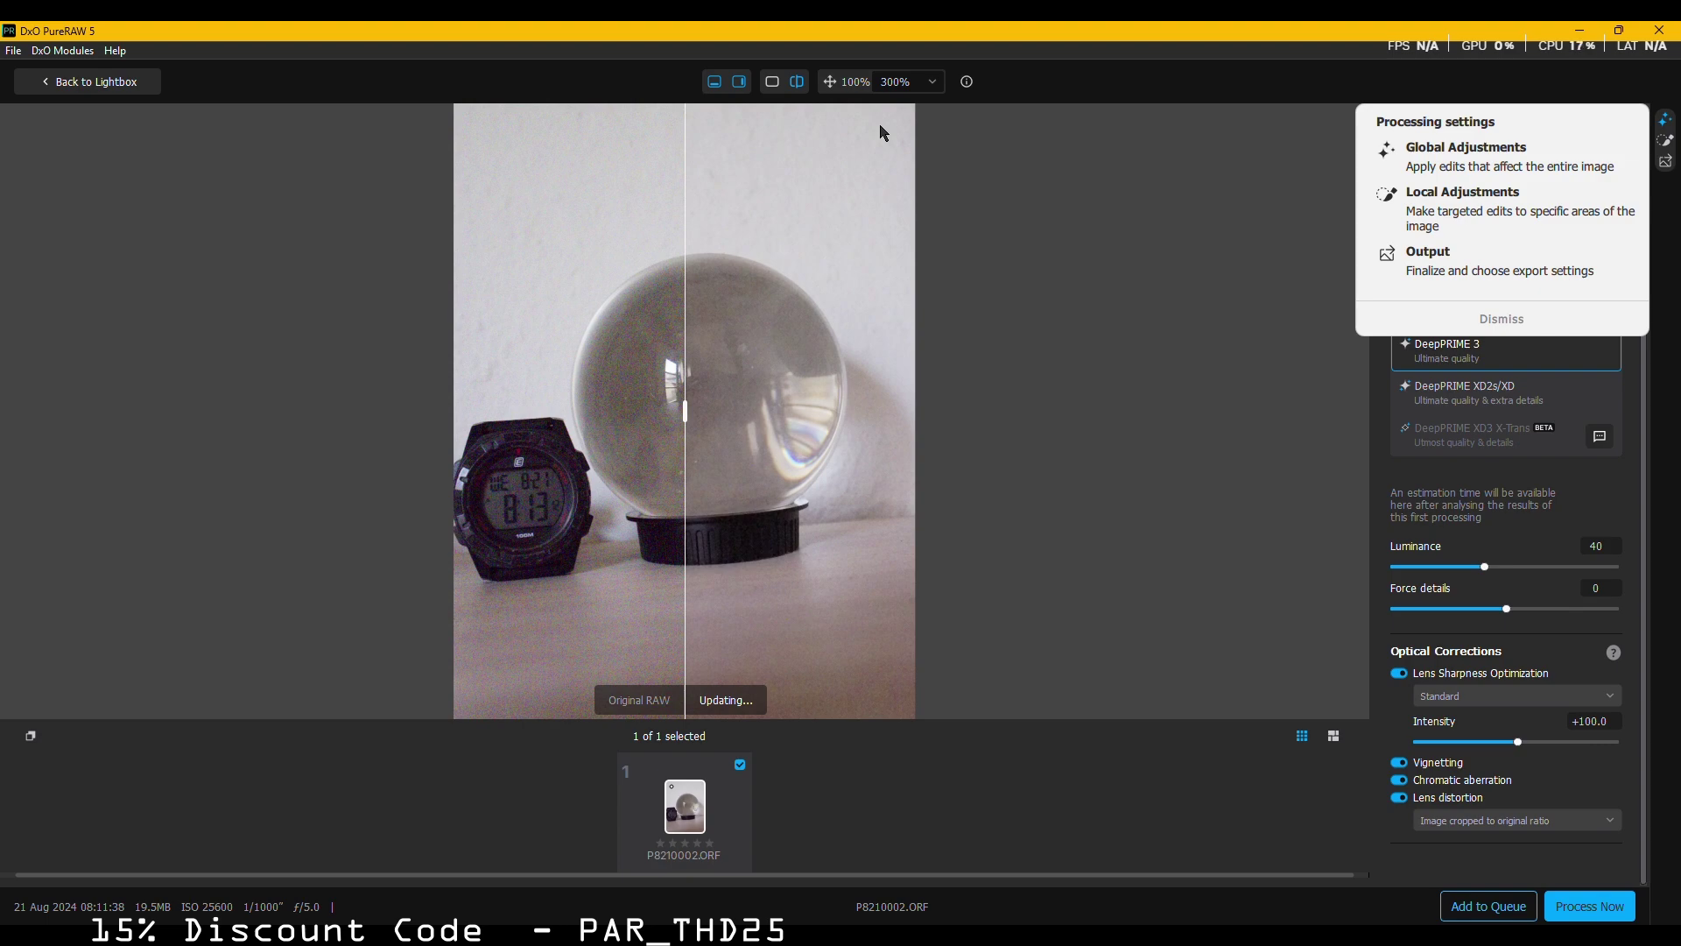
click(854, 82)
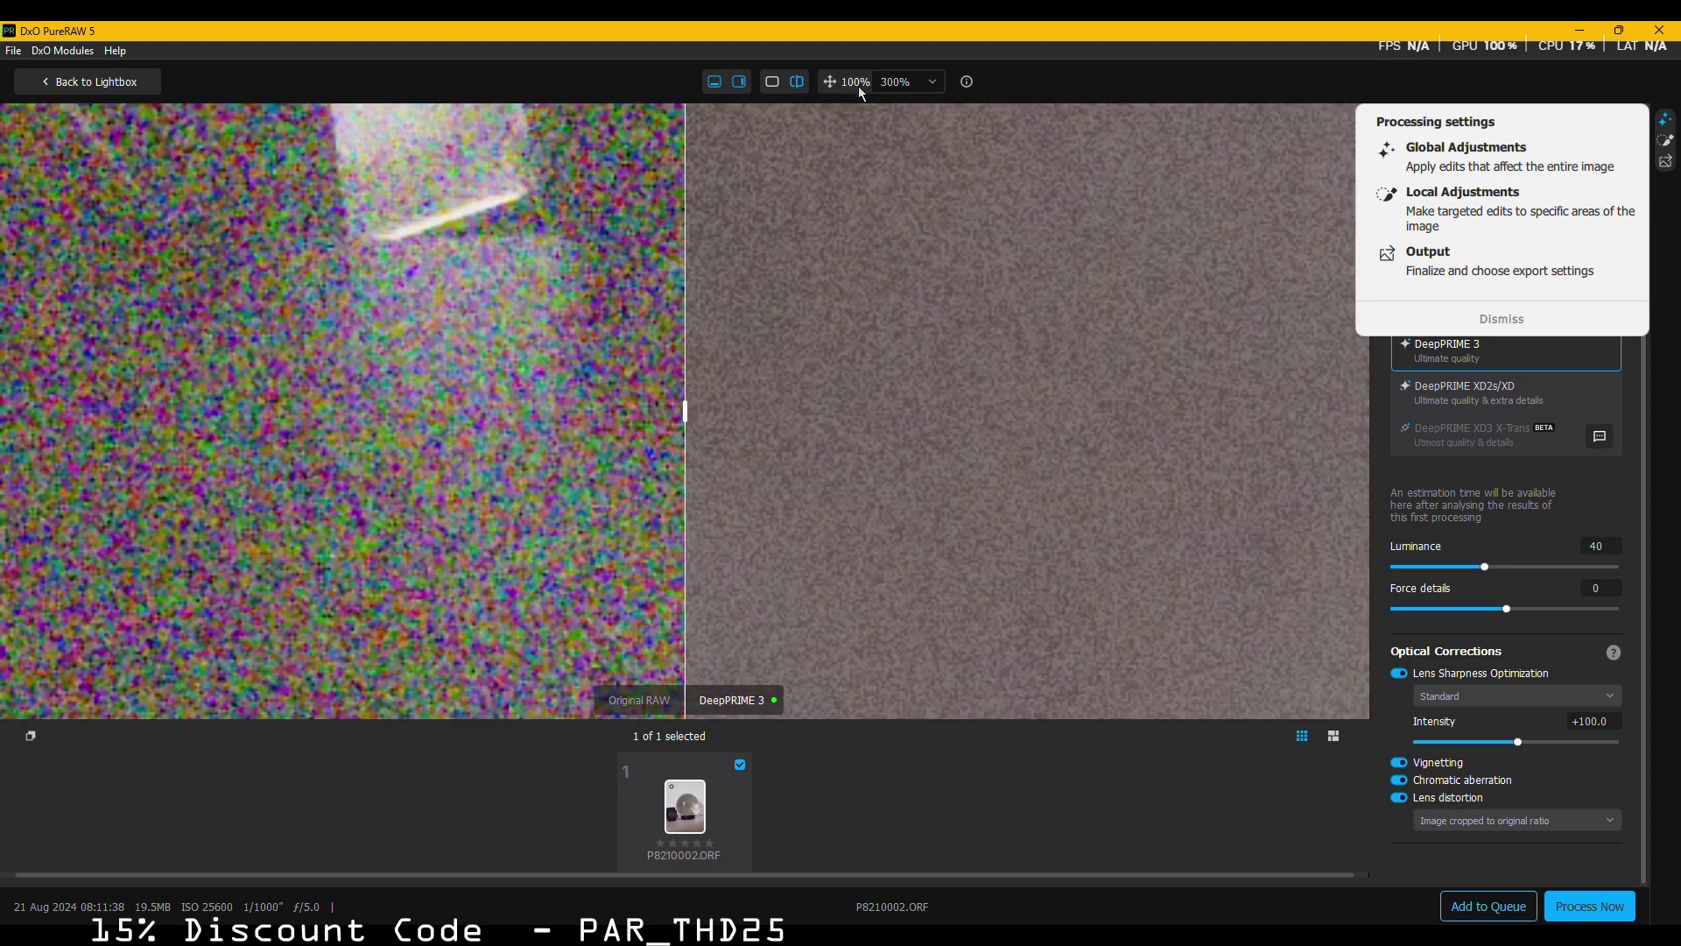
scroll(813, 354, down, 2)
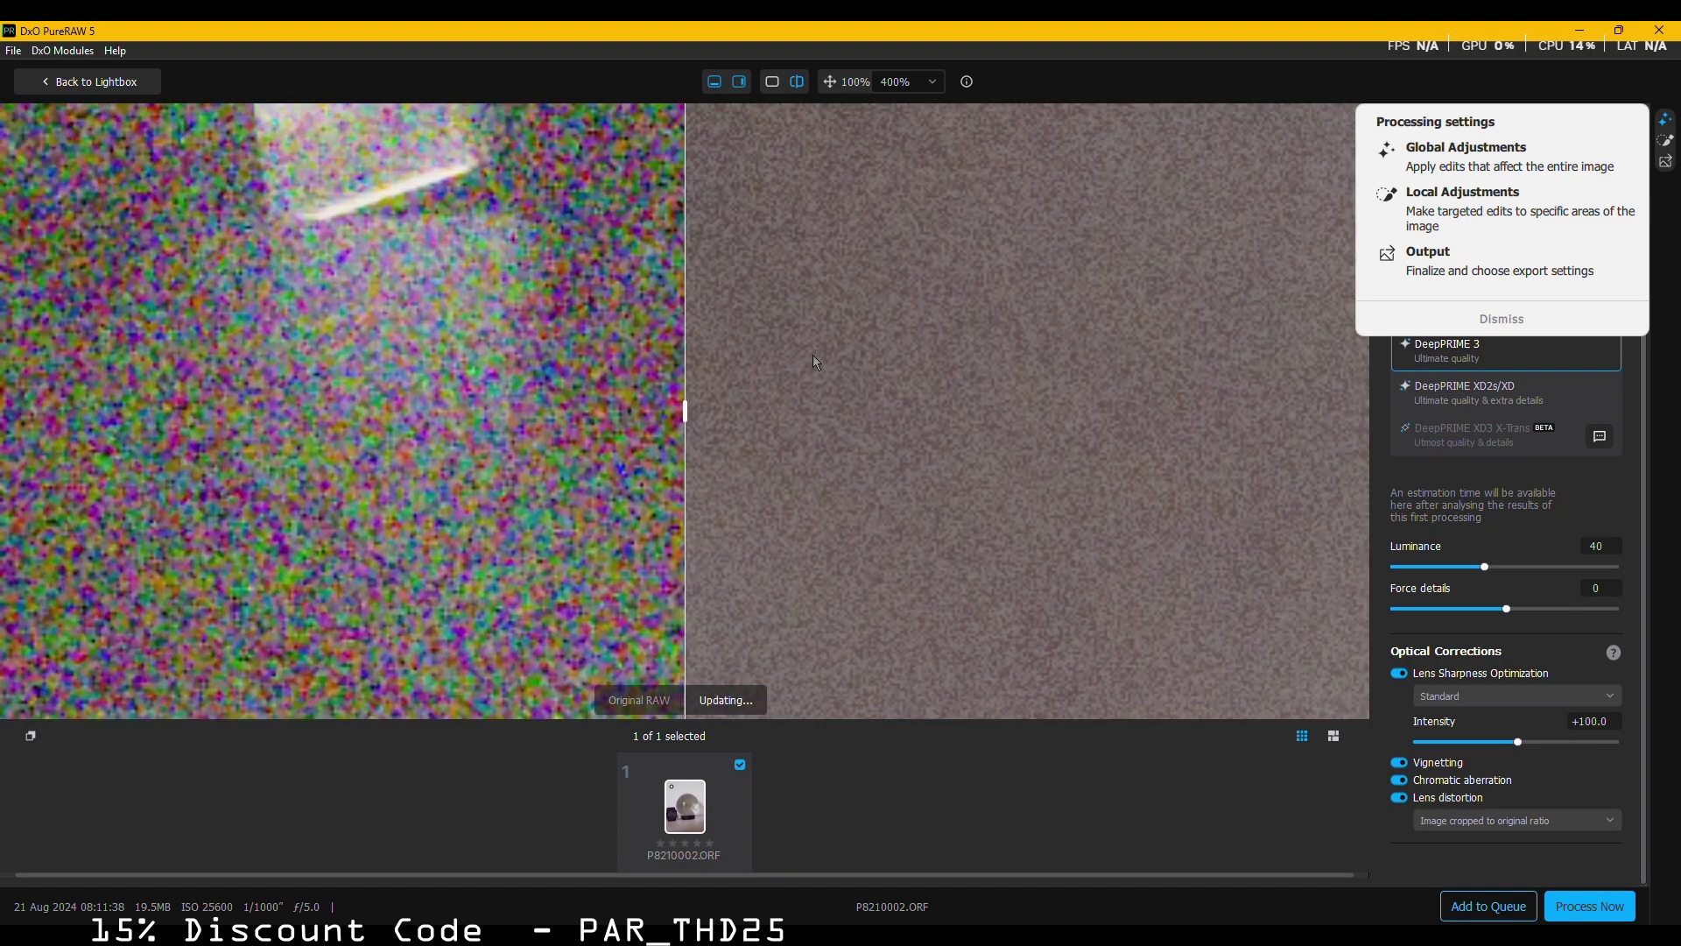
scroll(813, 355, up, 5)
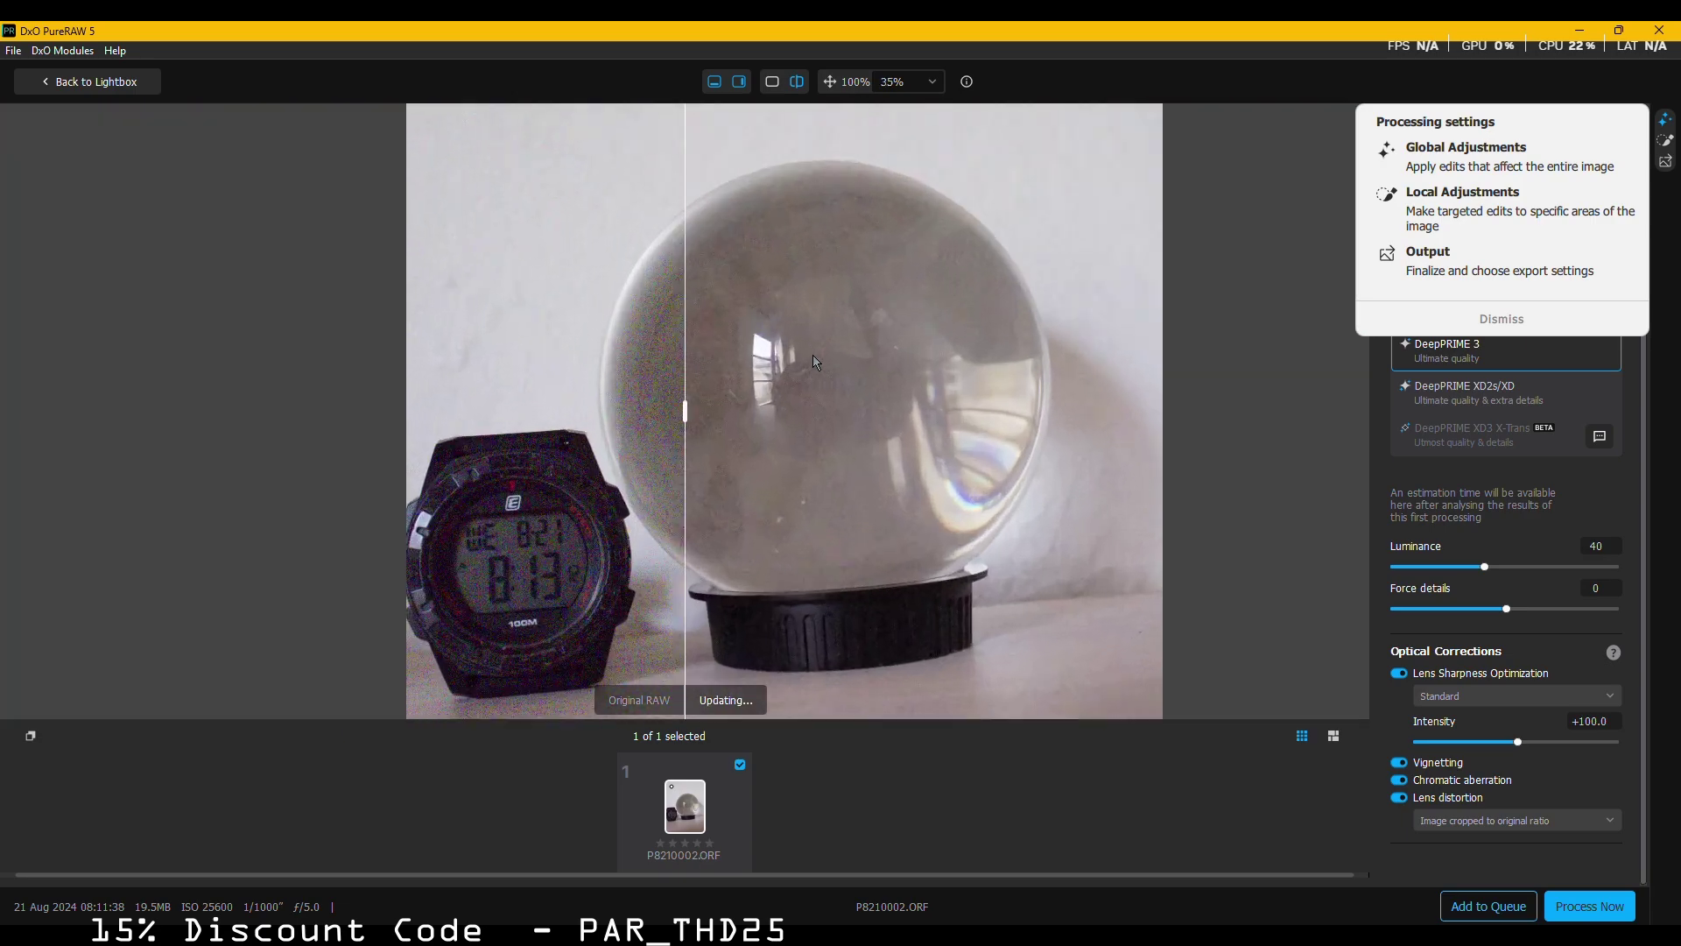
scroll(813, 354, down, 6)
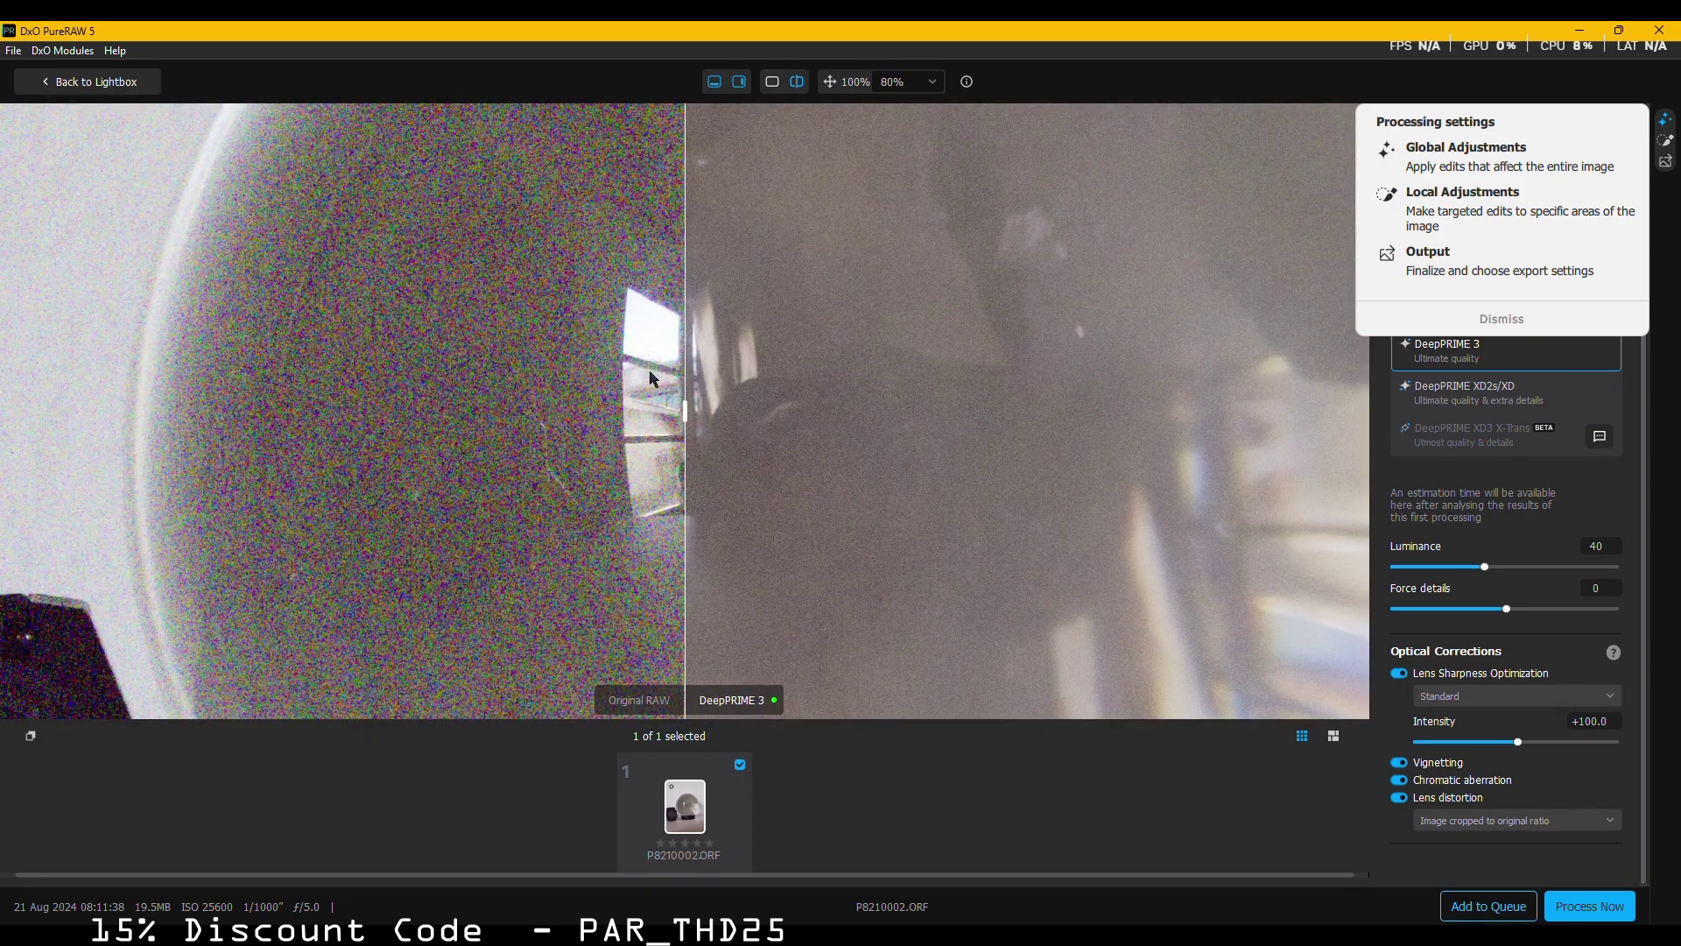
drag(687, 423, 740, 524)
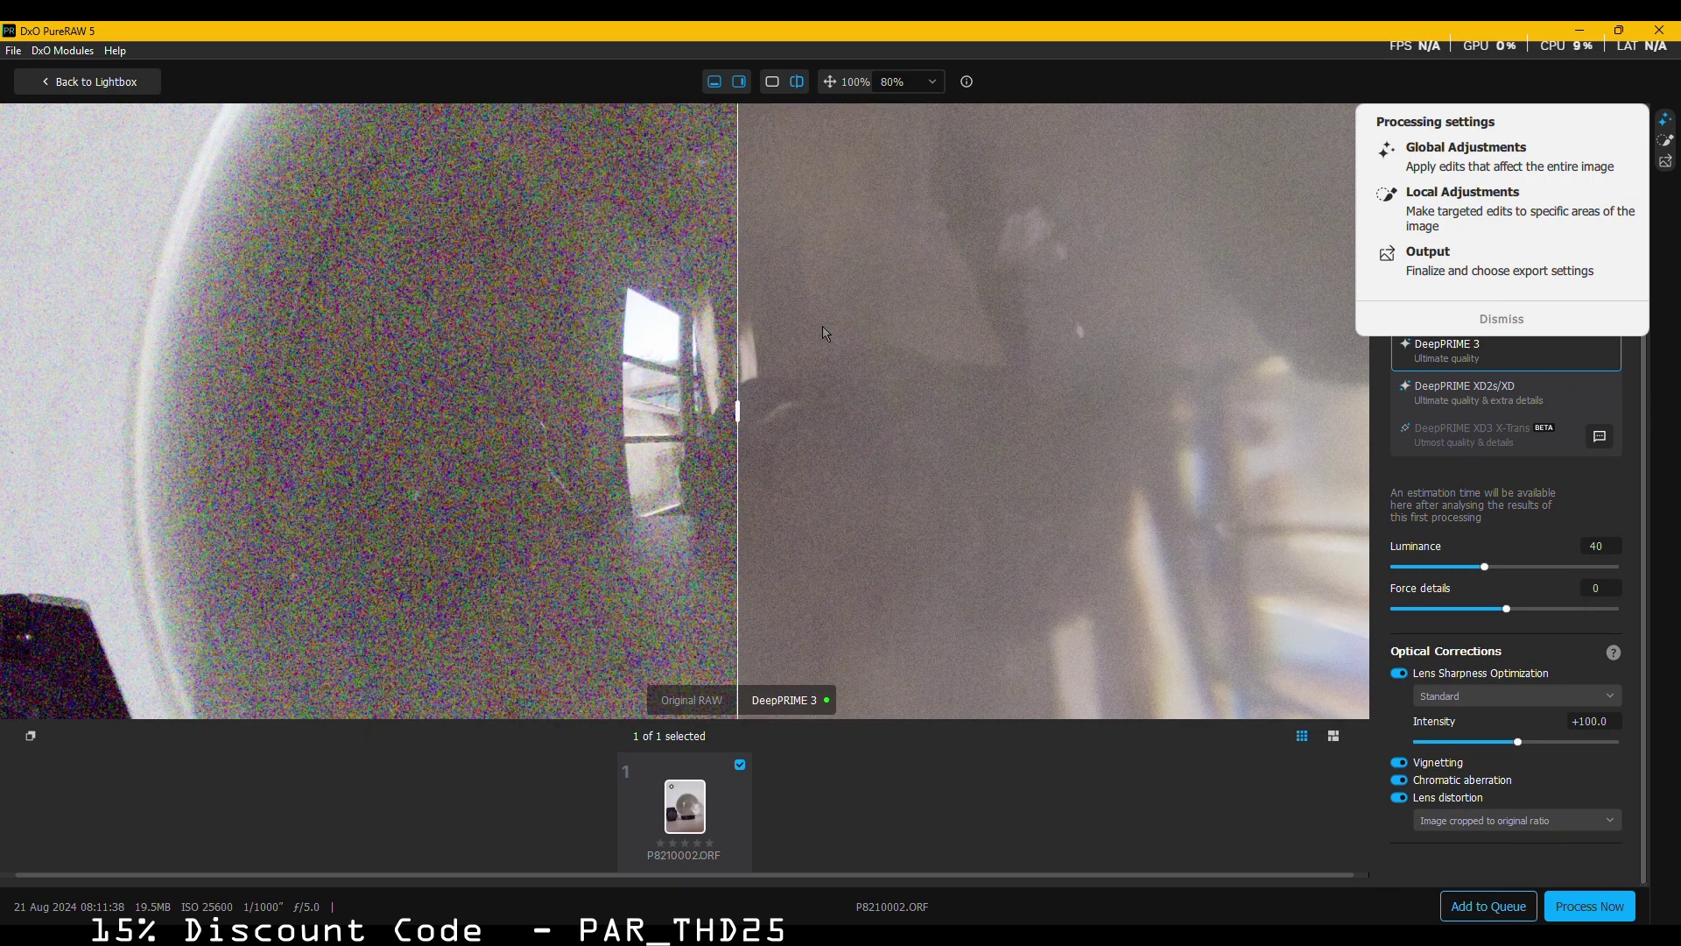
click(935, 83)
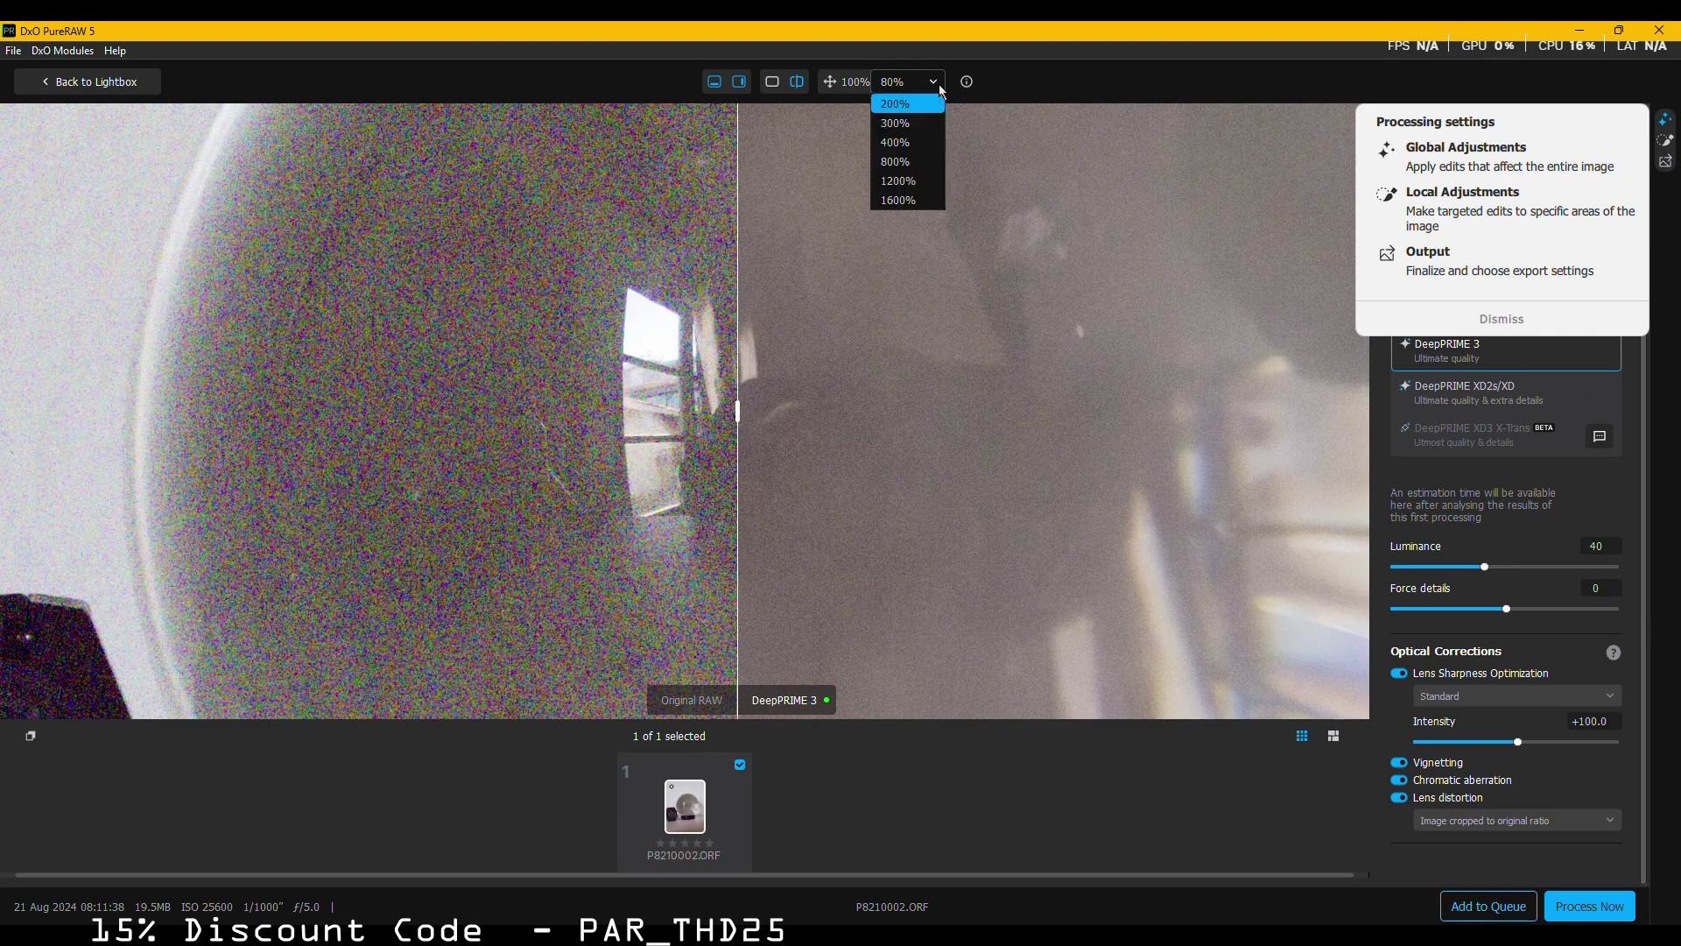
click(886, 402)
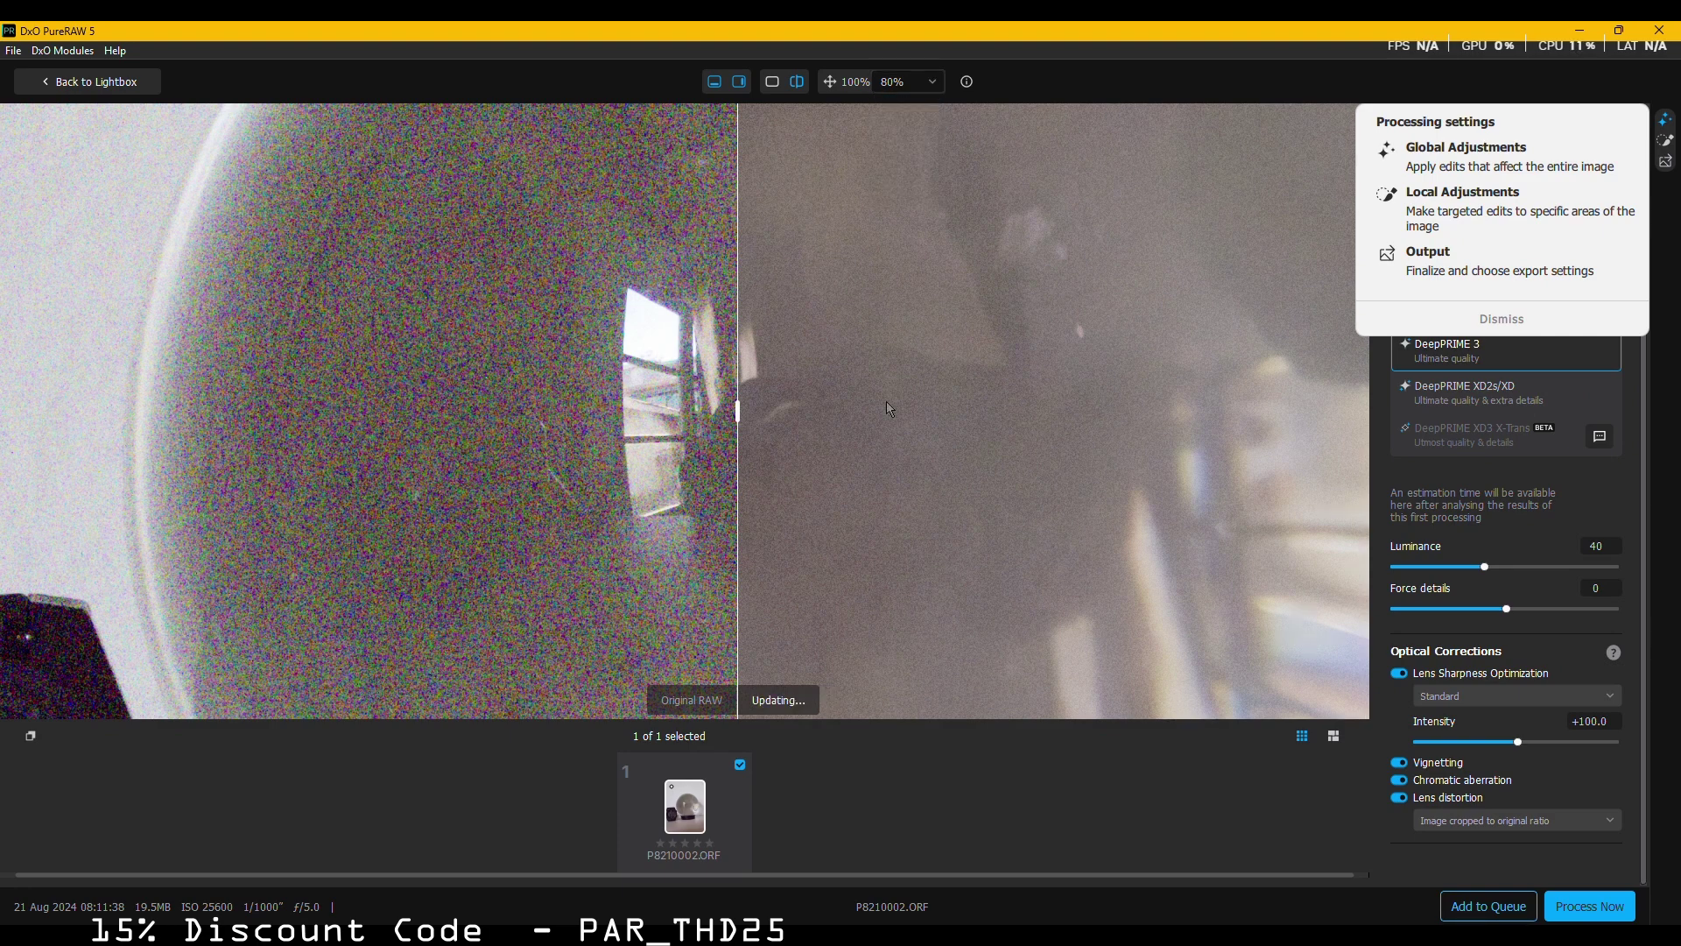
click(889, 408)
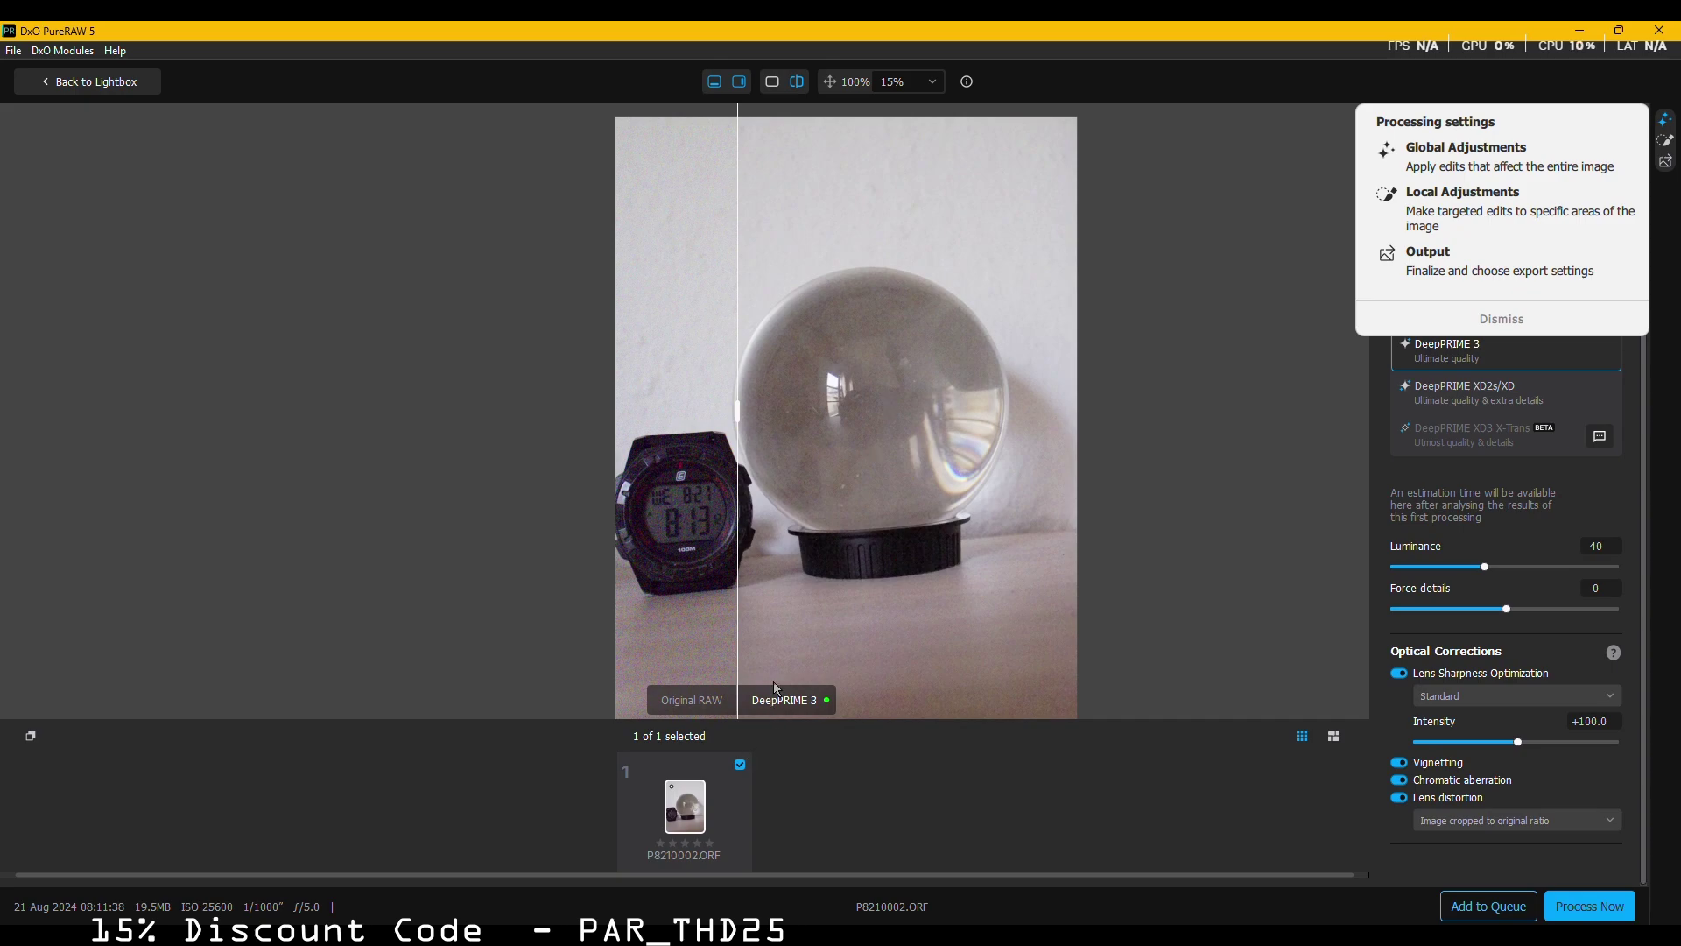
click(837, 501)
scroll(837, 501, up, 3)
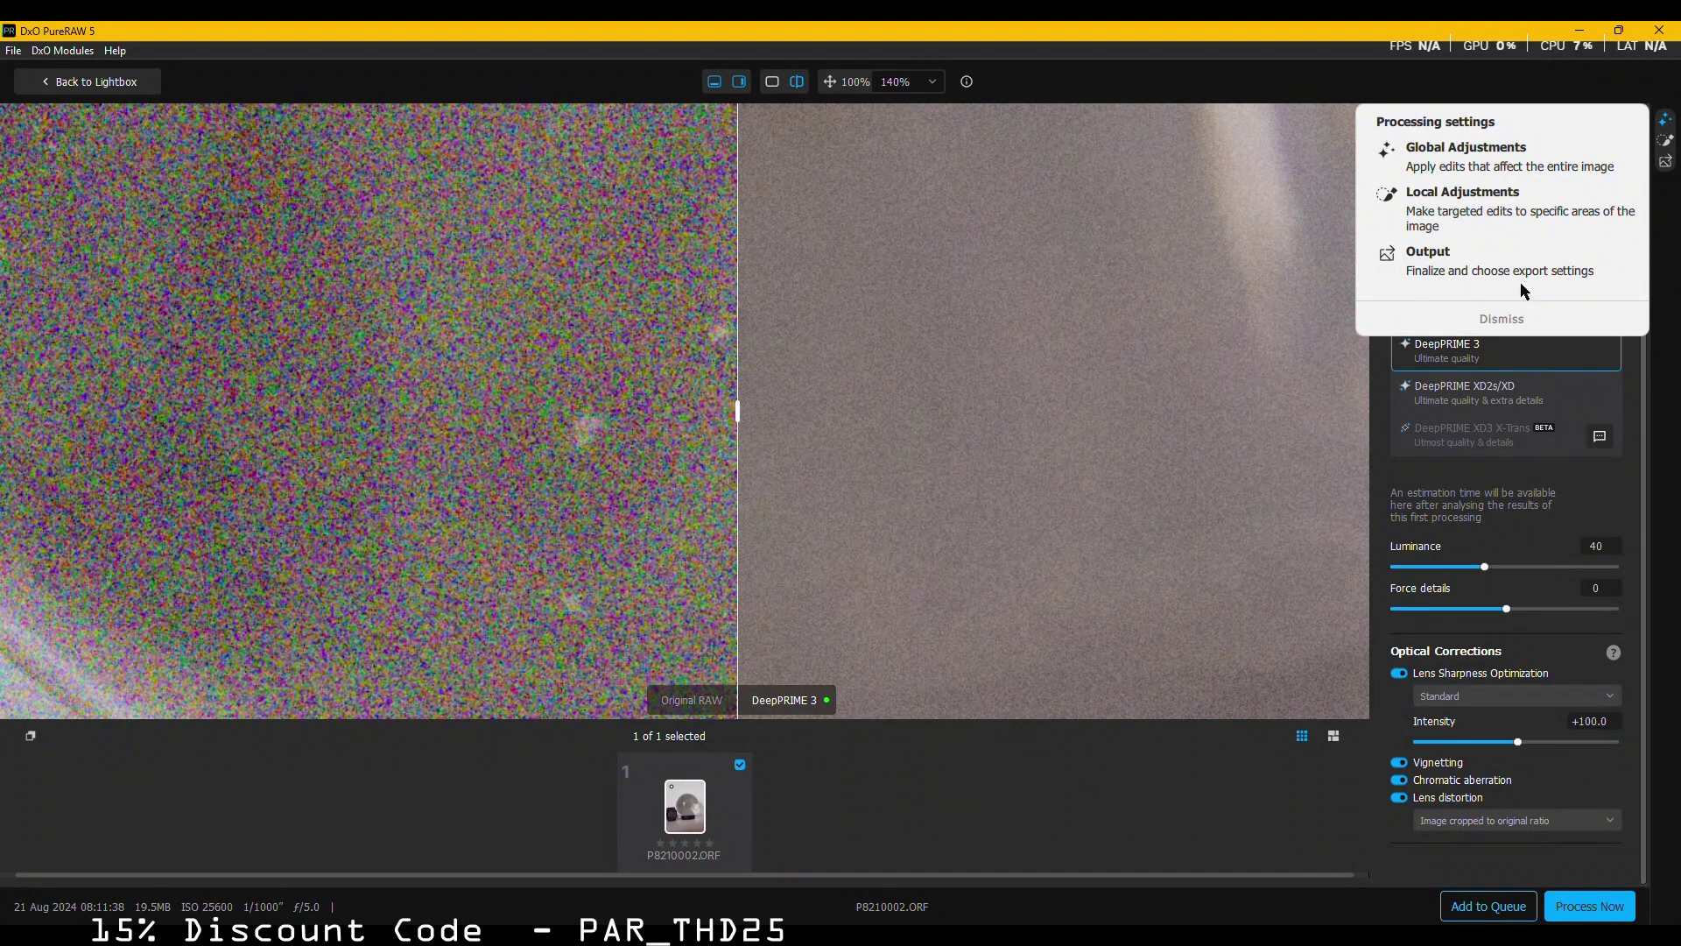
- Dismiss the processing settings tip, apply the DeepPRIME XD2S/XD - DNG preset, and compare its denoising with the original RAW around the ball's base
click(1516, 319)
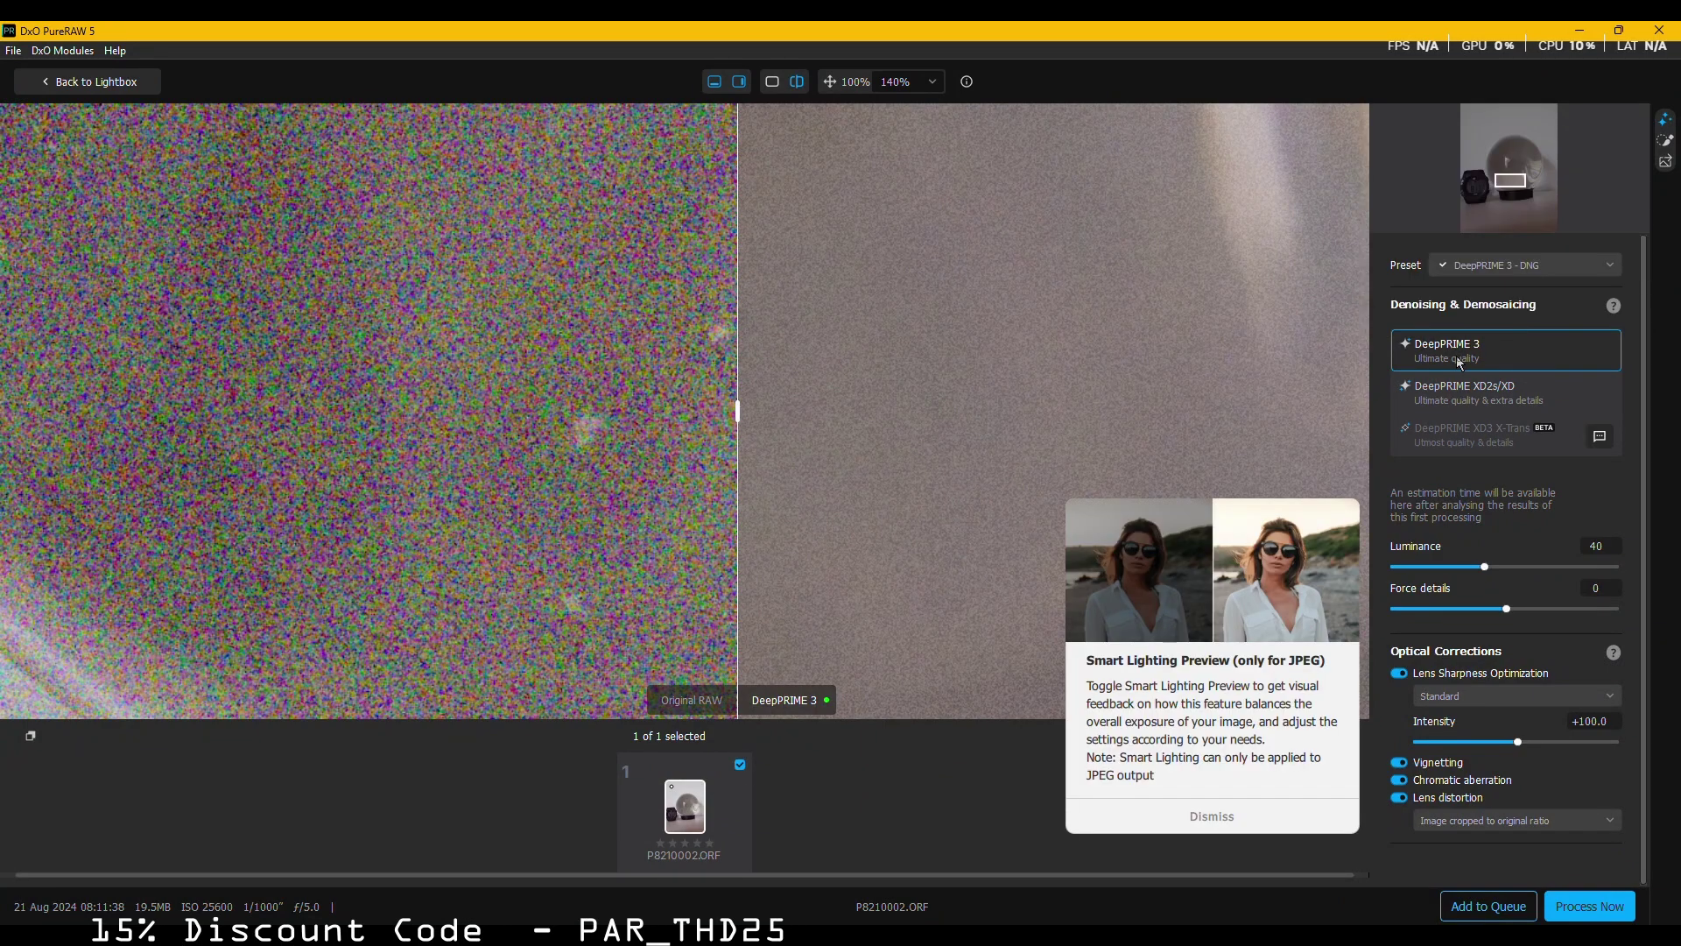
click(1552, 263)
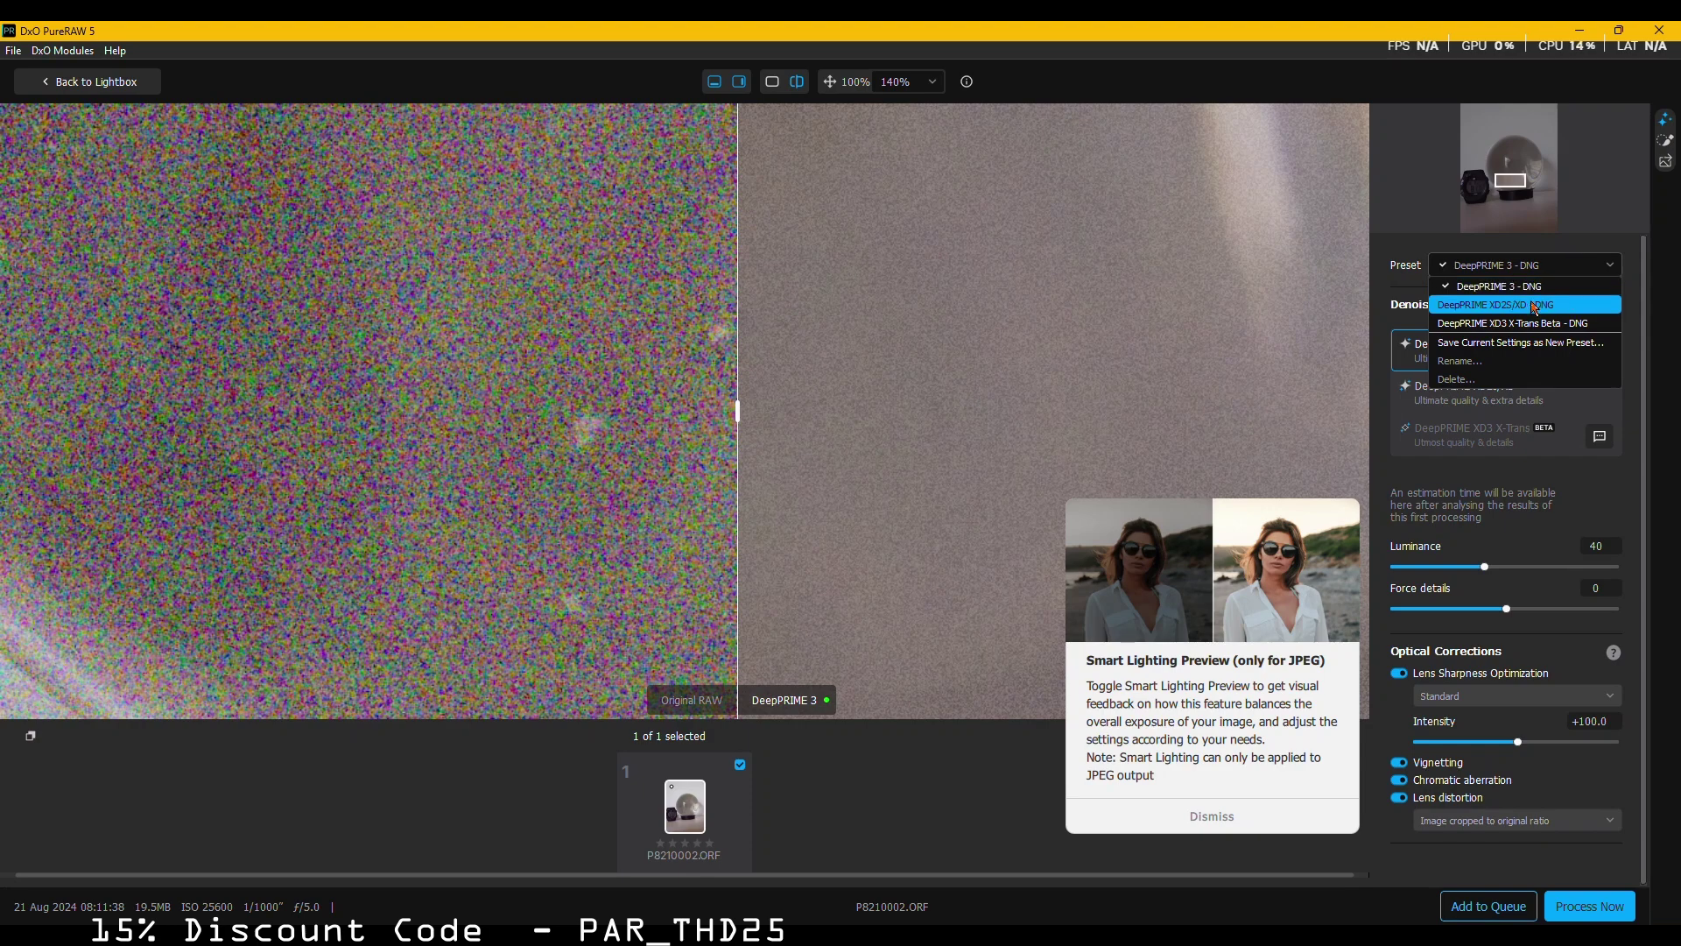
click(1566, 307)
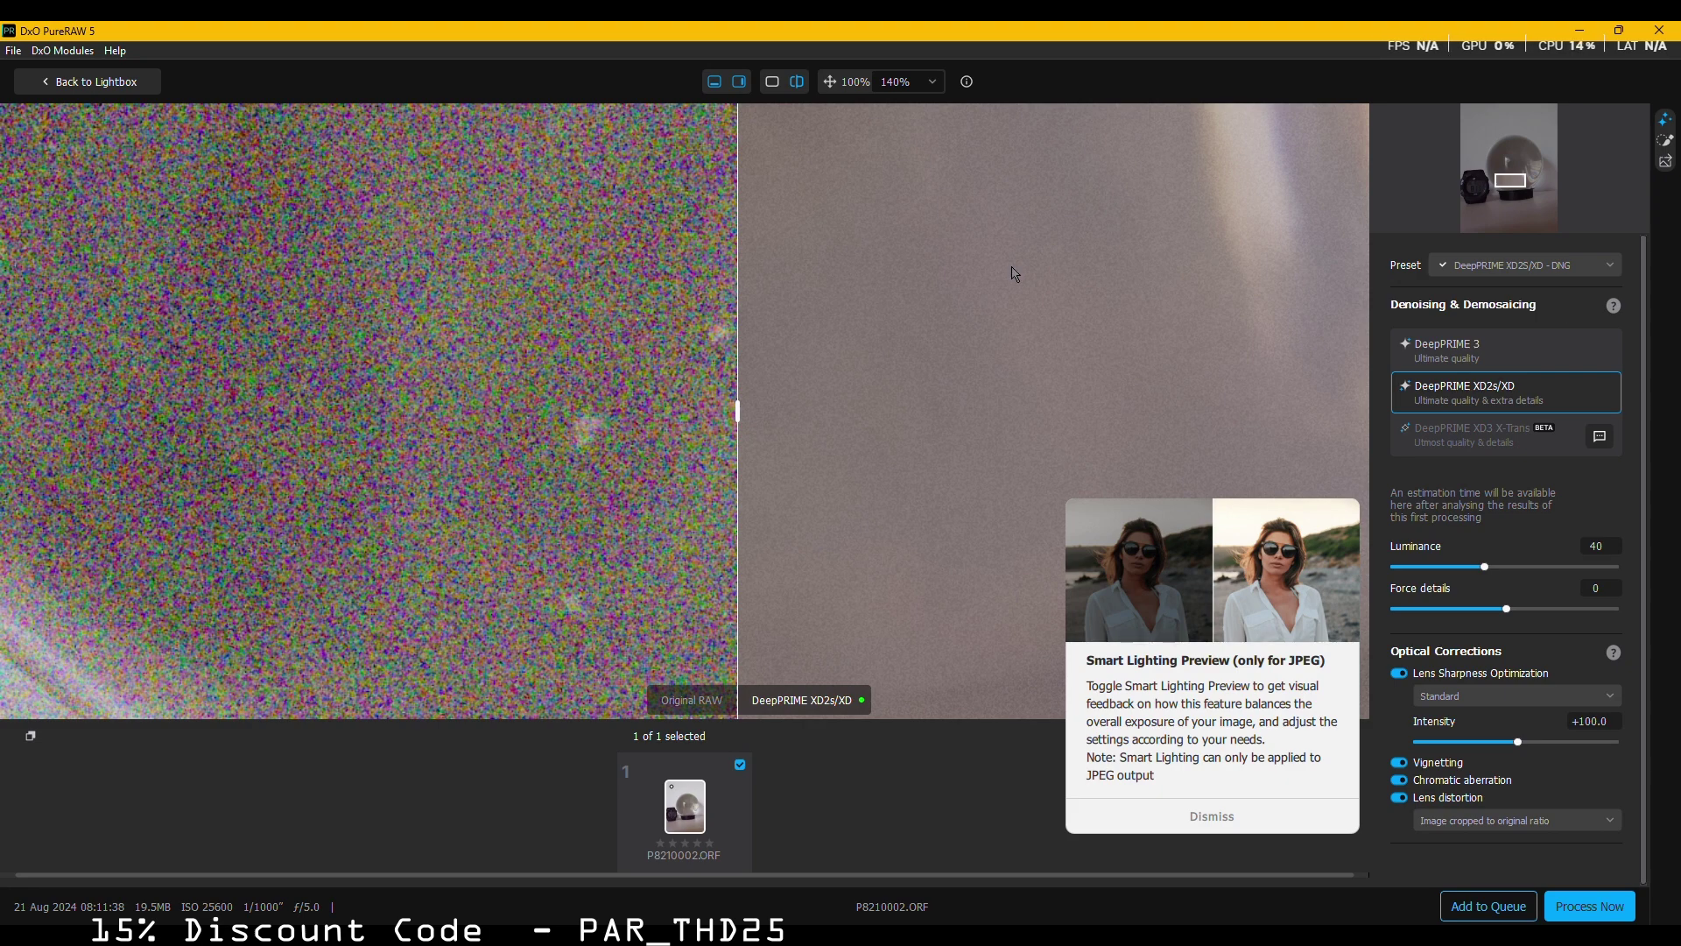
scroll(1016, 350, down, 3)
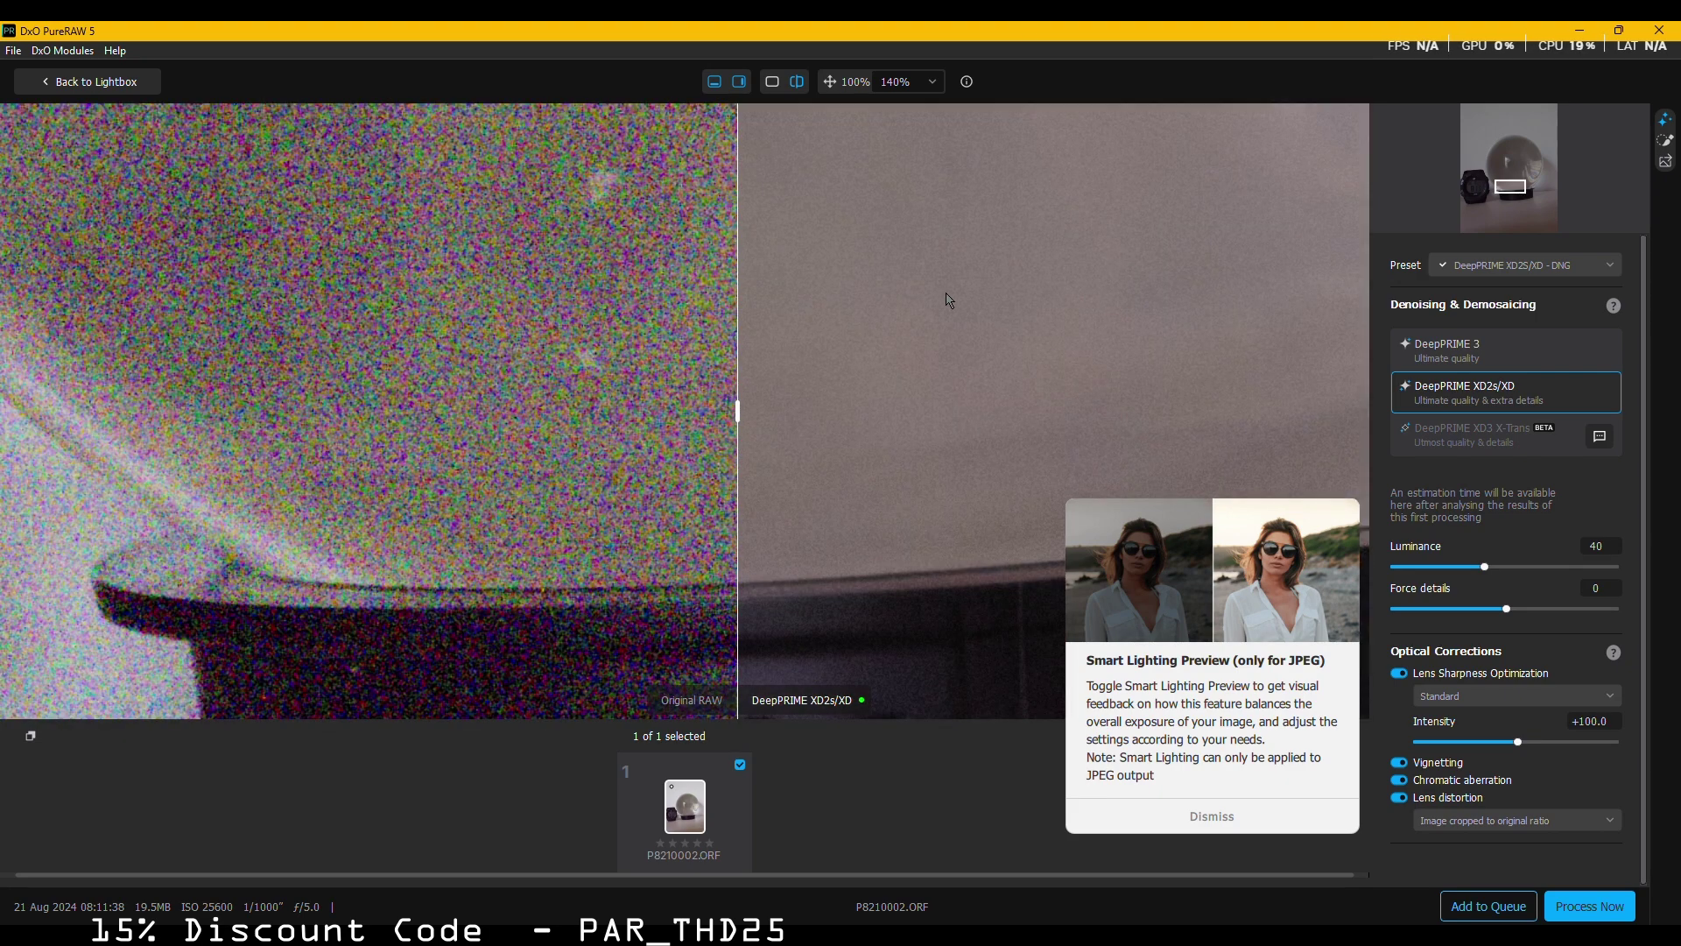
drag(942, 336, 1014, 110)
drag(842, 326, 886, 676)
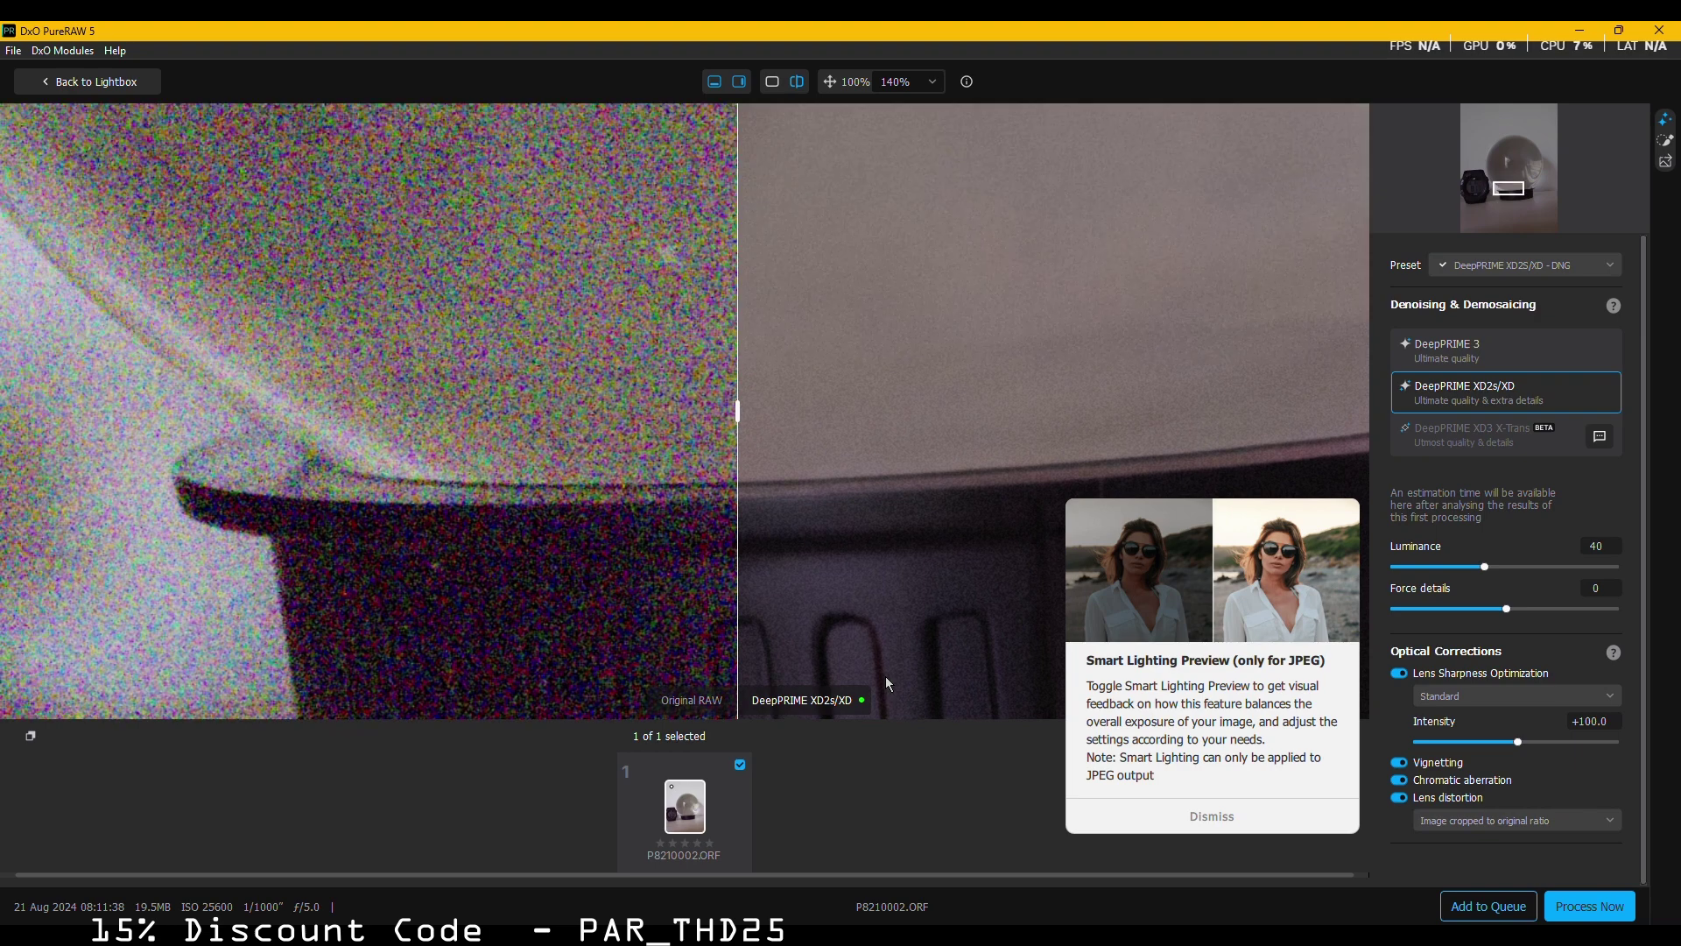
- Compare DeepPRIME XD2s/XD and DeepPRIME 3 on the watch's display and red lettering against the original RAW
drag(496, 544, 1105, 538)
drag(690, 451, 852, 422)
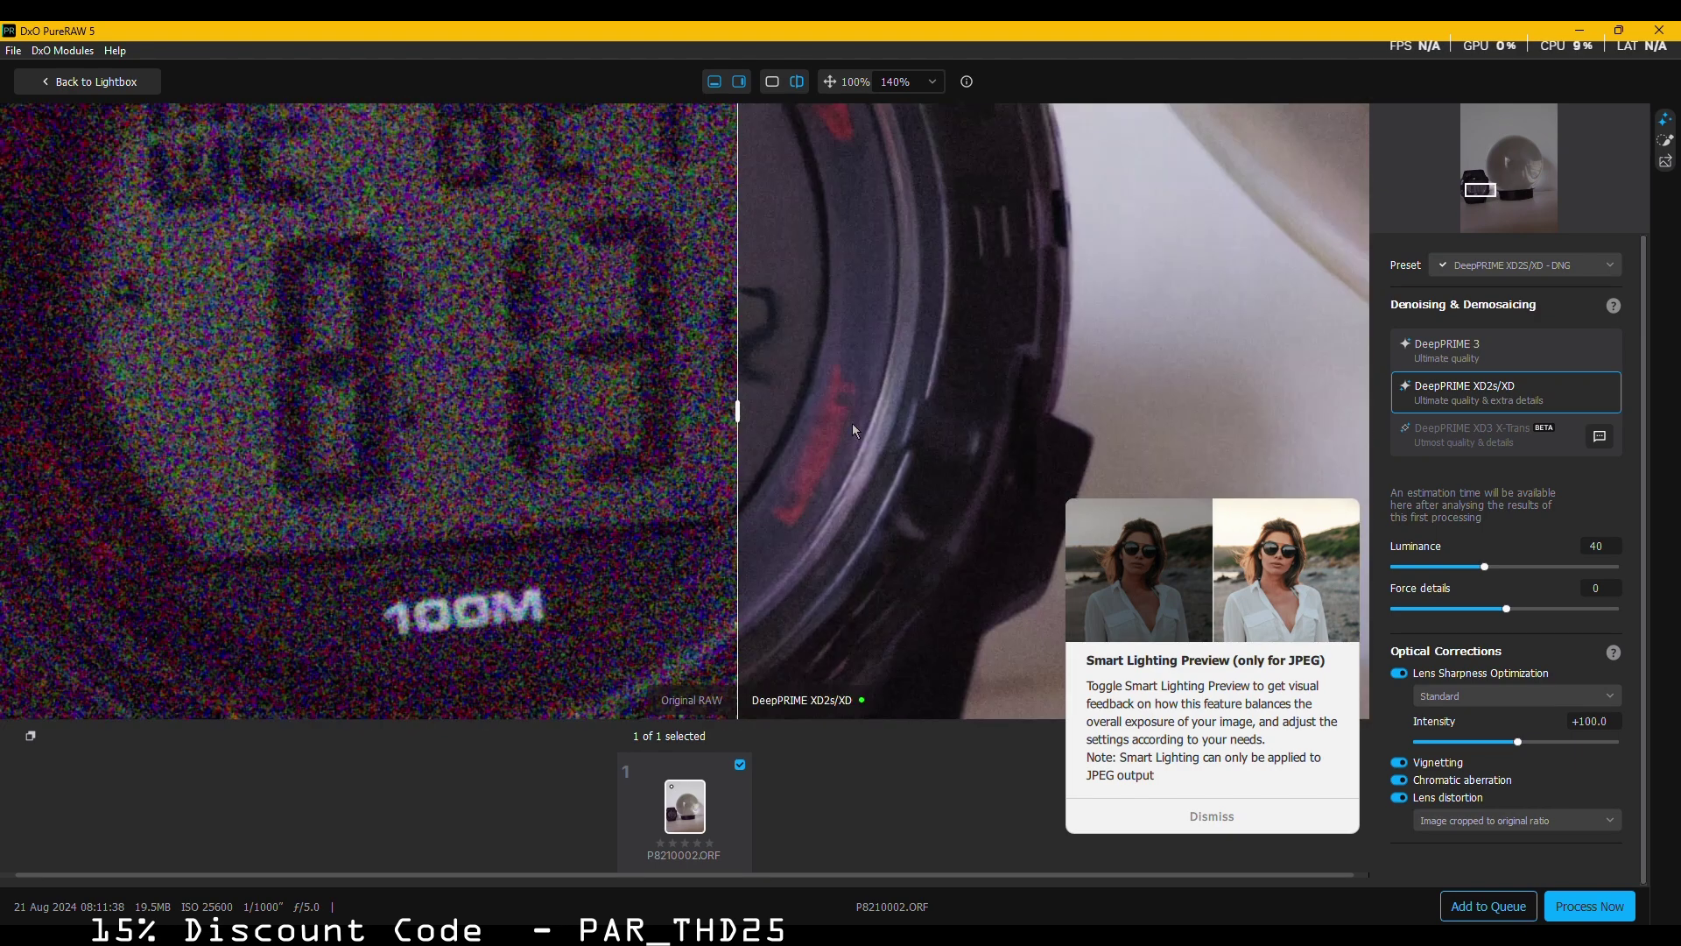
drag(632, 470, 870, 411)
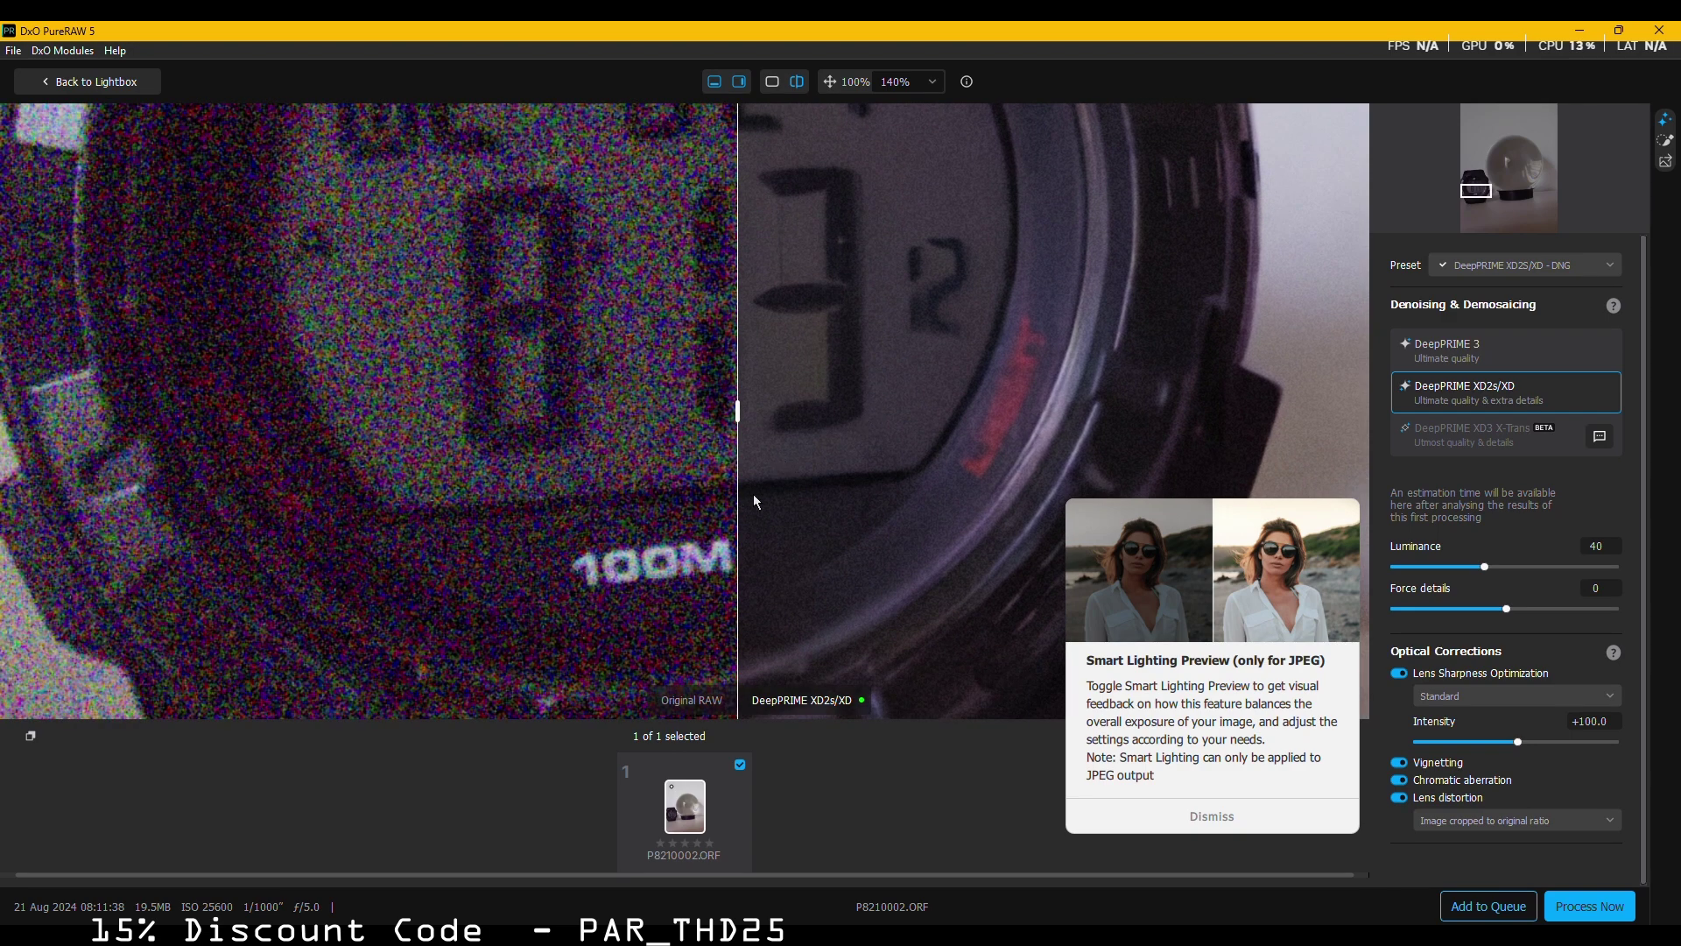
drag(753, 500, 933, 561)
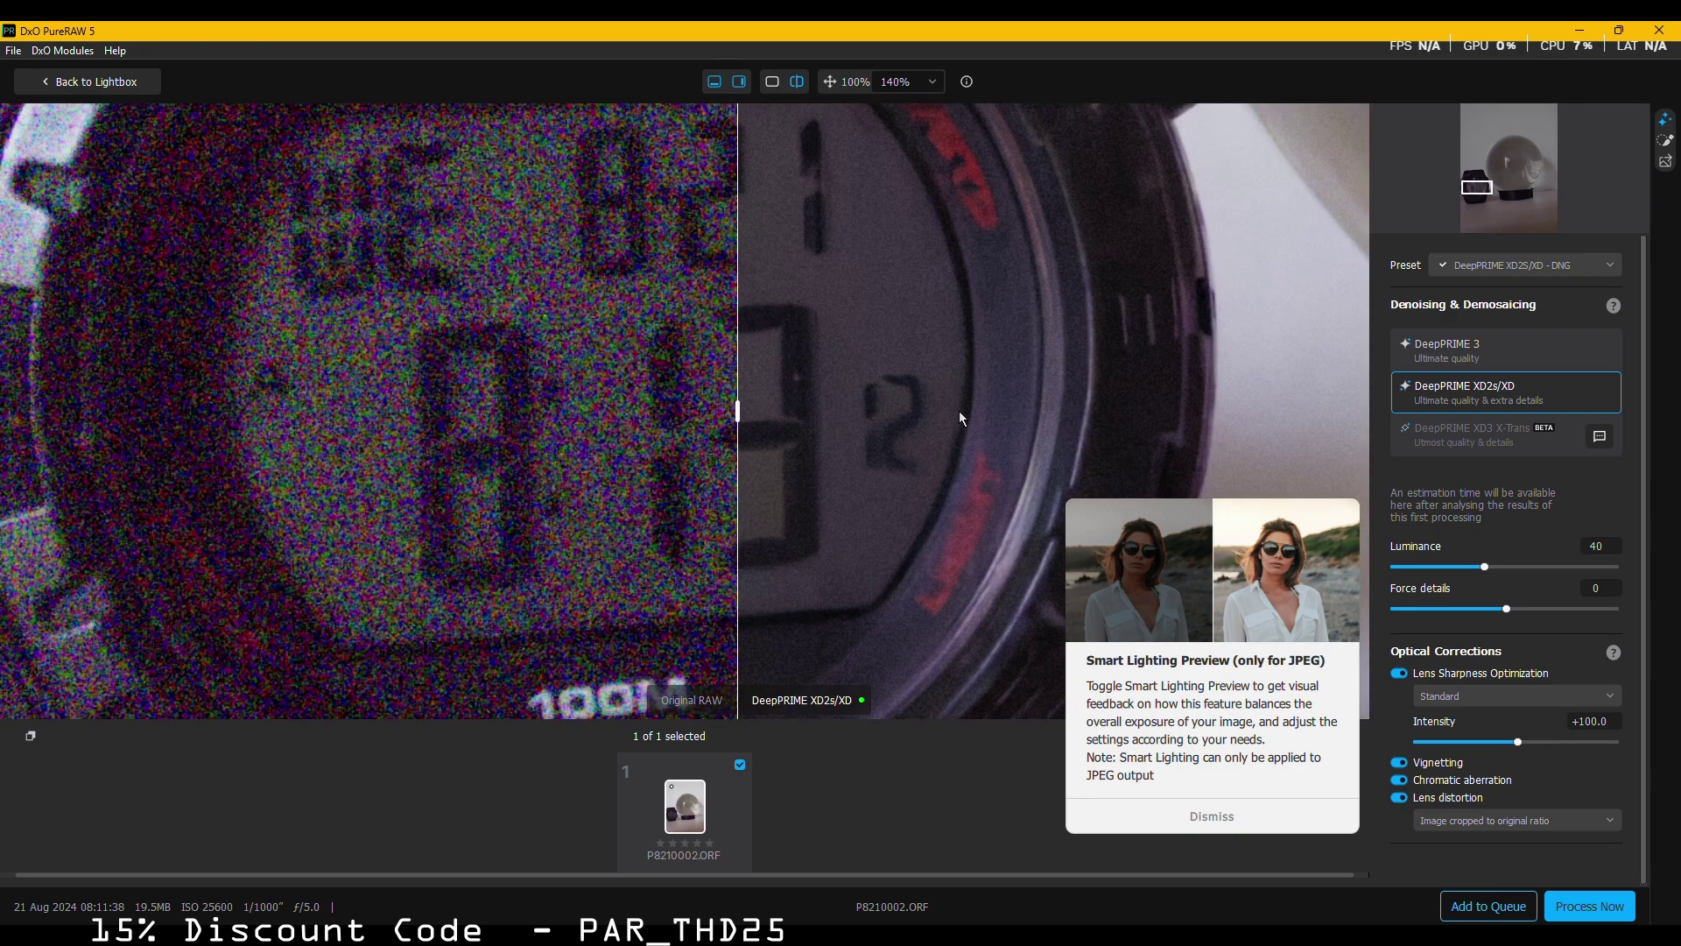
drag(959, 412, 953, 471)
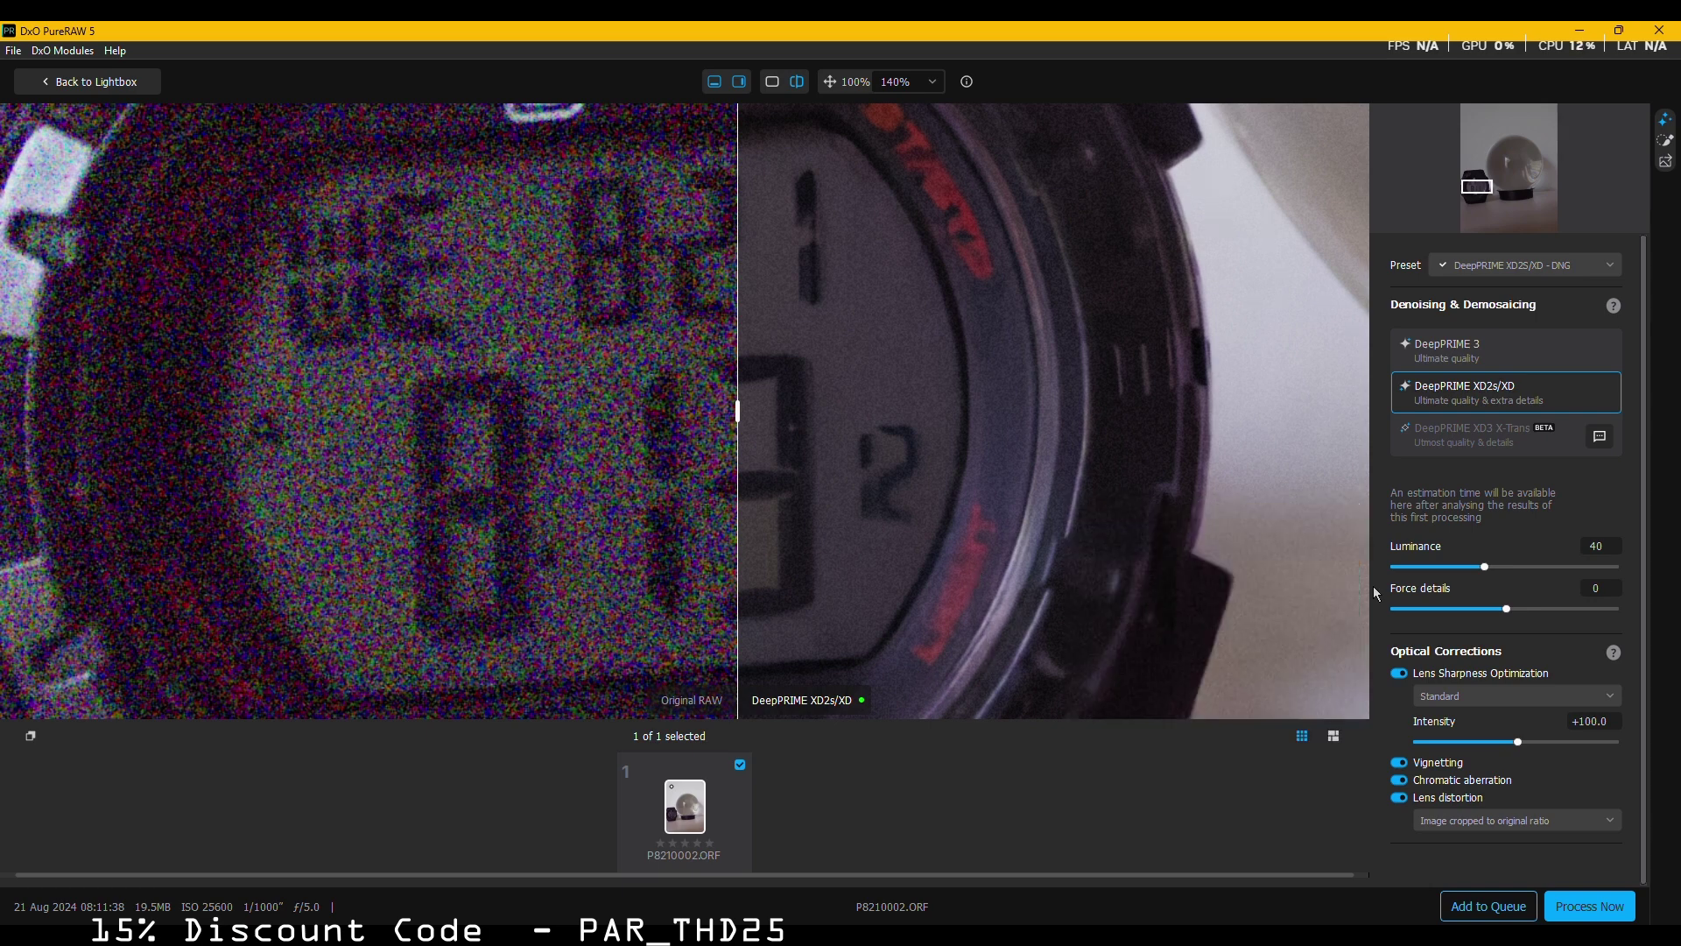
click(1465, 347)
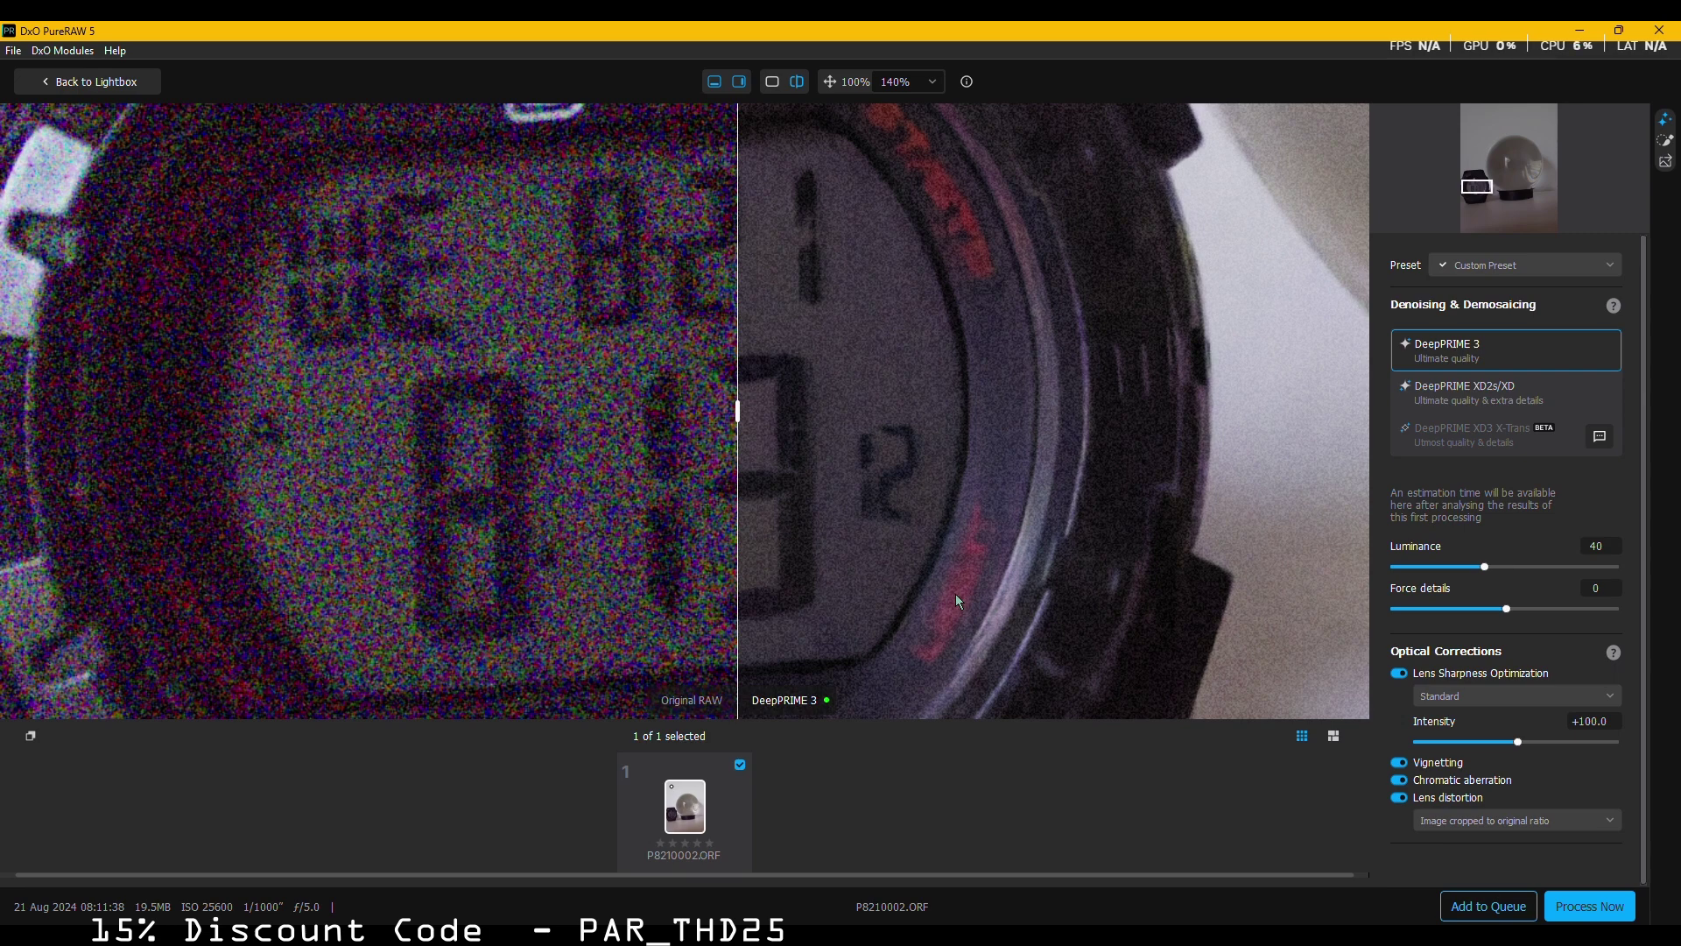
click(1476, 386)
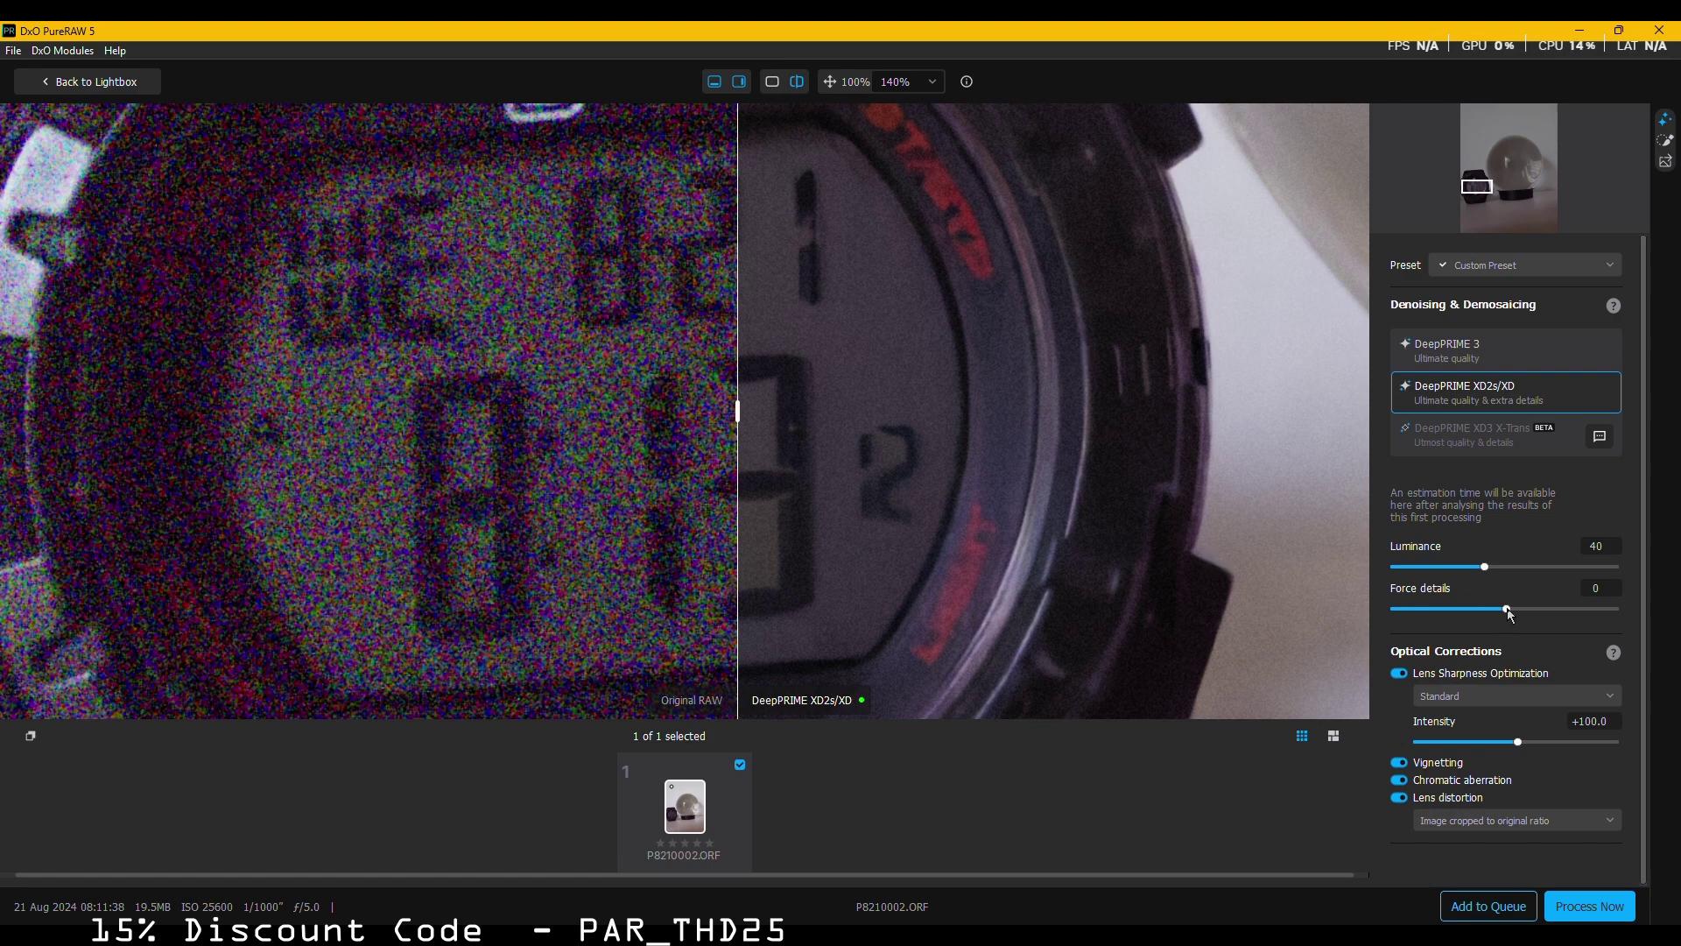
- Try Force details at 99 and at -2 with DeepPRIME XD2s/XD on the watch
drag(1507, 608, 1601, 610)
mouse_move(1602, 610)
mouse_down()
mouse_move(1499, 610)
mouse_move(1617, 612)
mouse_up()
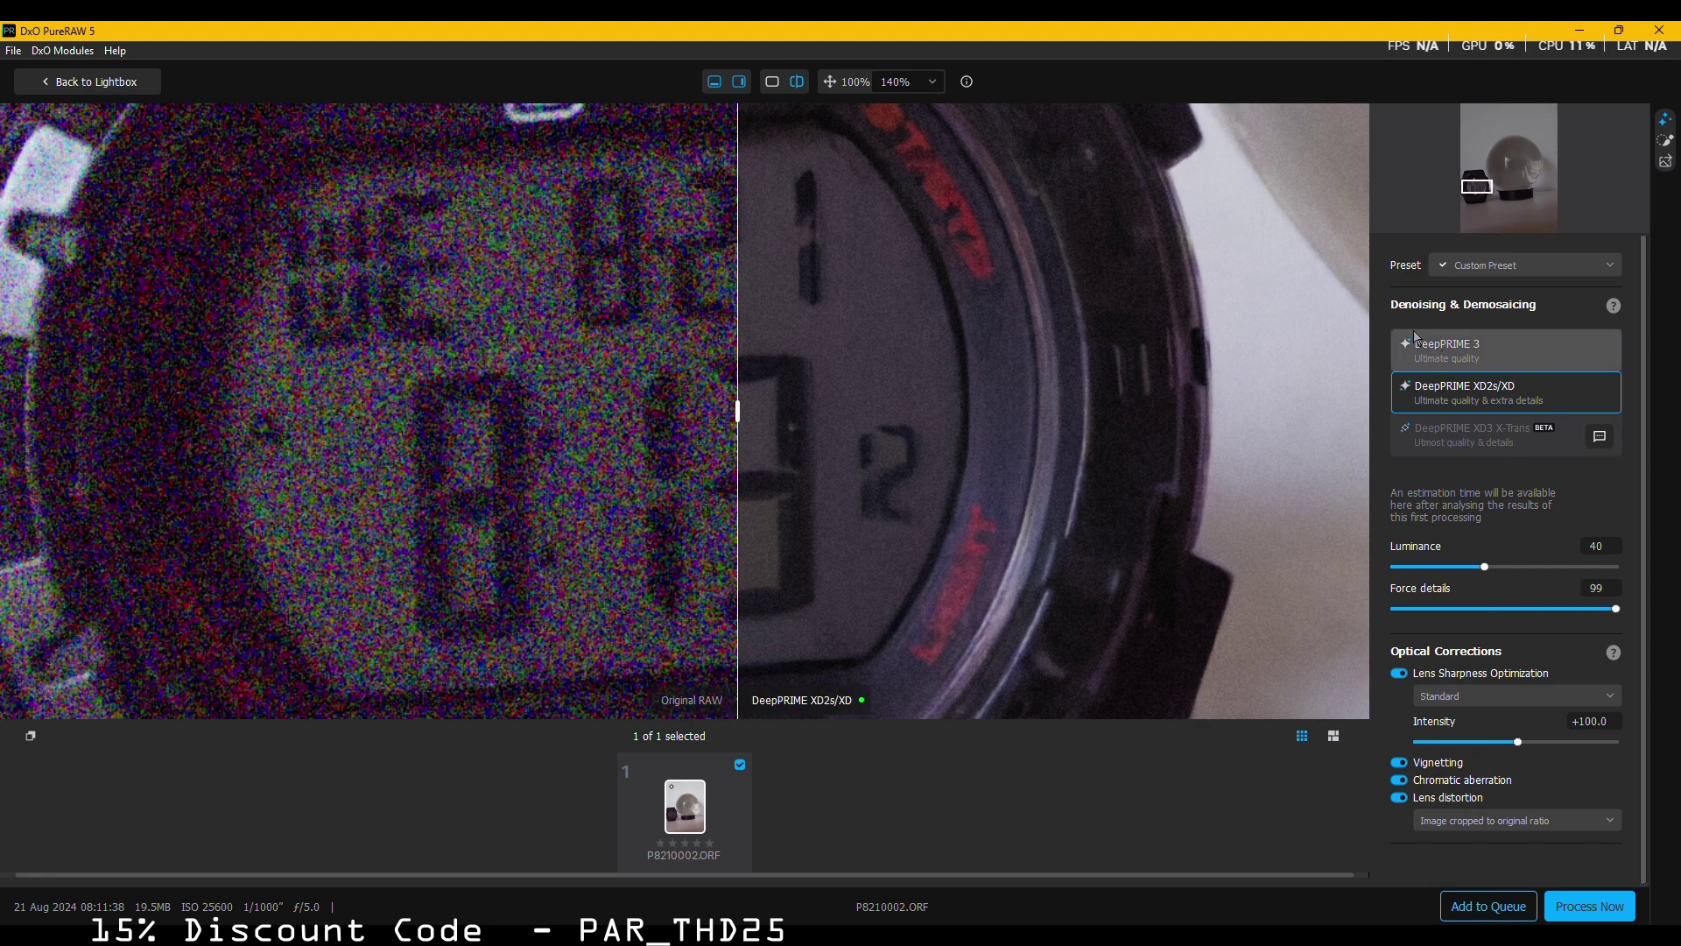
double_click(1490, 613)
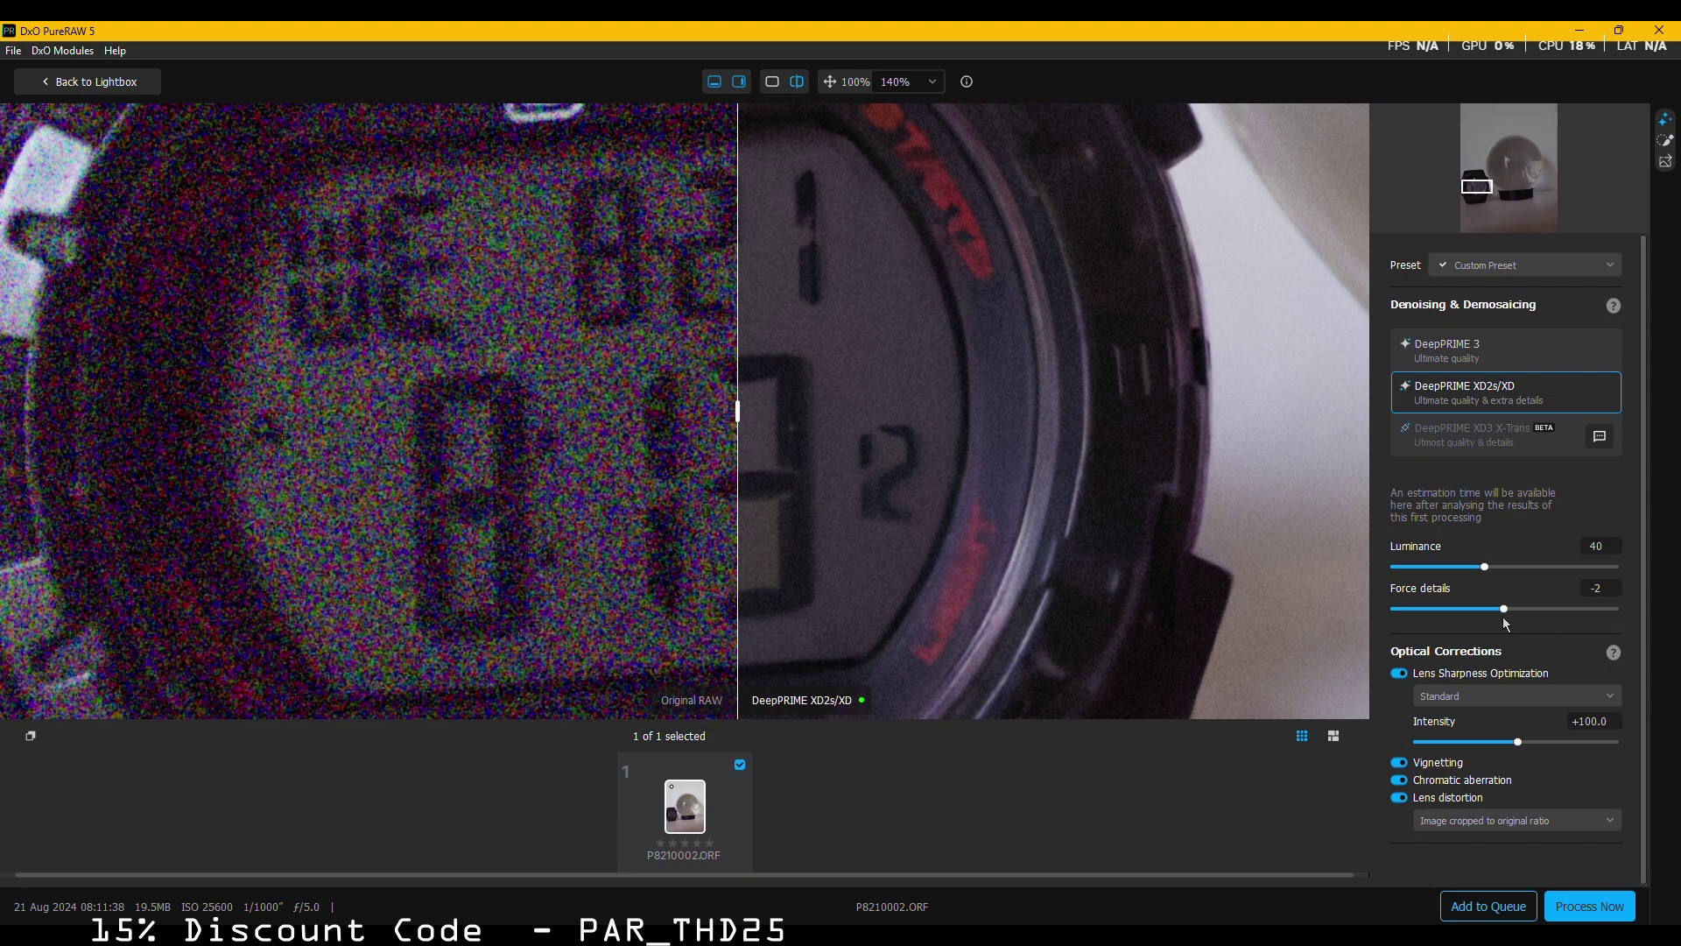
click(1502, 614)
- Switch to DeepPRIME 3 and try Force details at -61 and at 17 on the watch lettering
click(1457, 346)
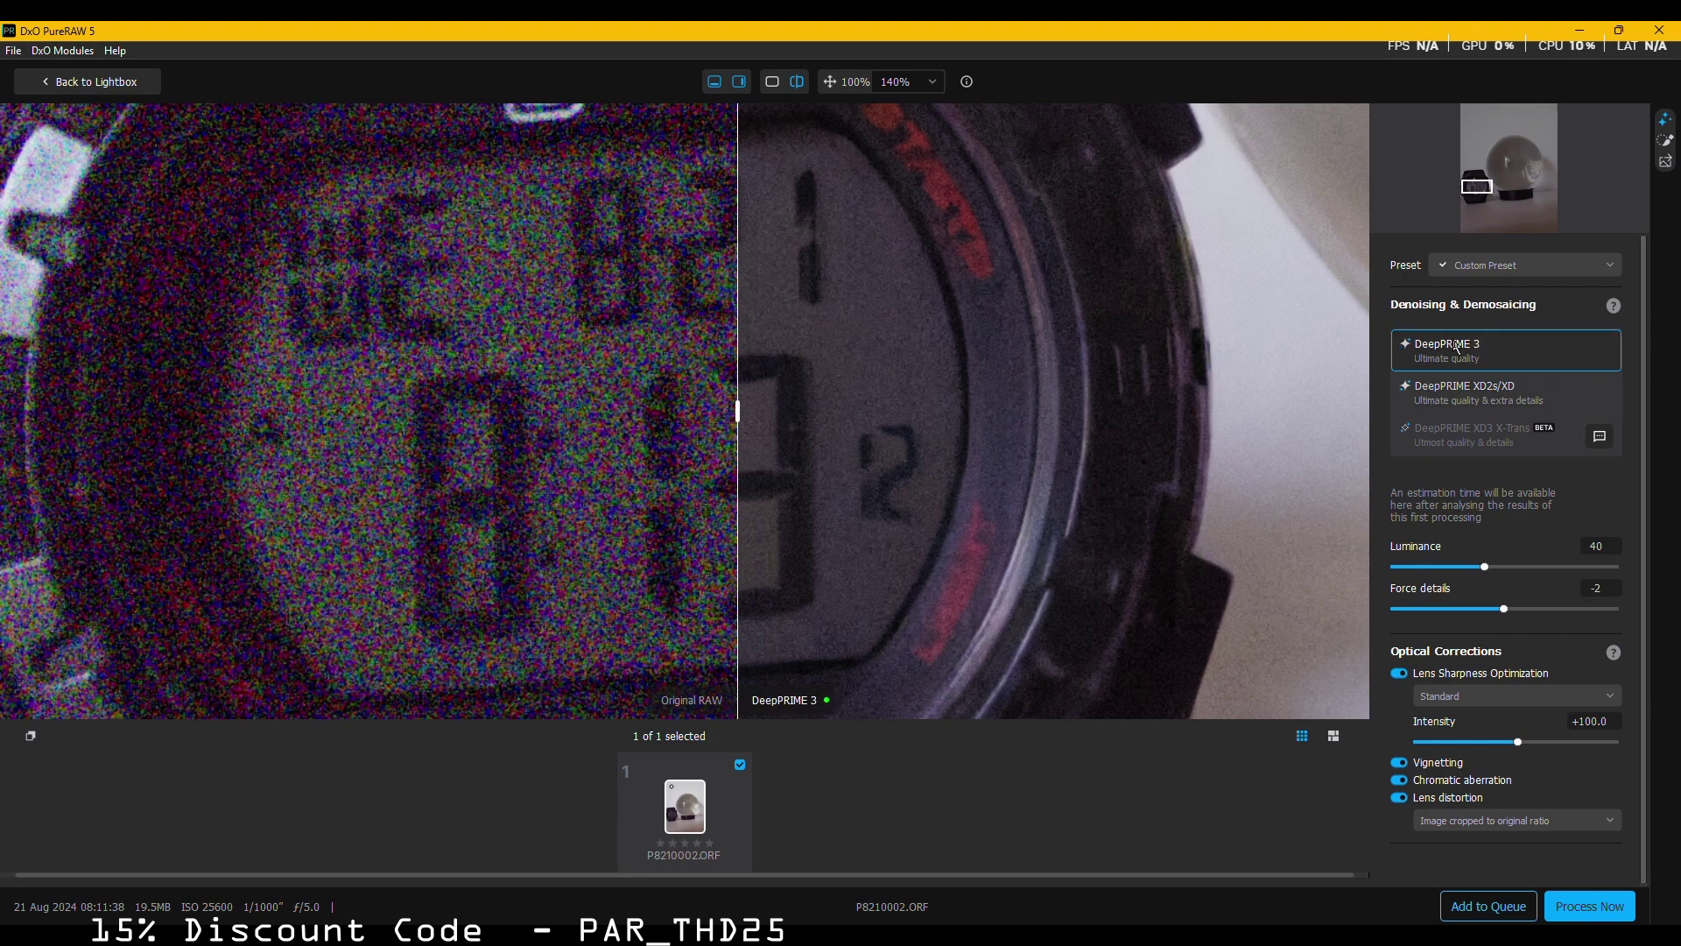
click(1488, 610)
drag(1489, 608, 1458, 609)
drag(1458, 608, 1440, 608)
drag(947, 595, 1030, 491)
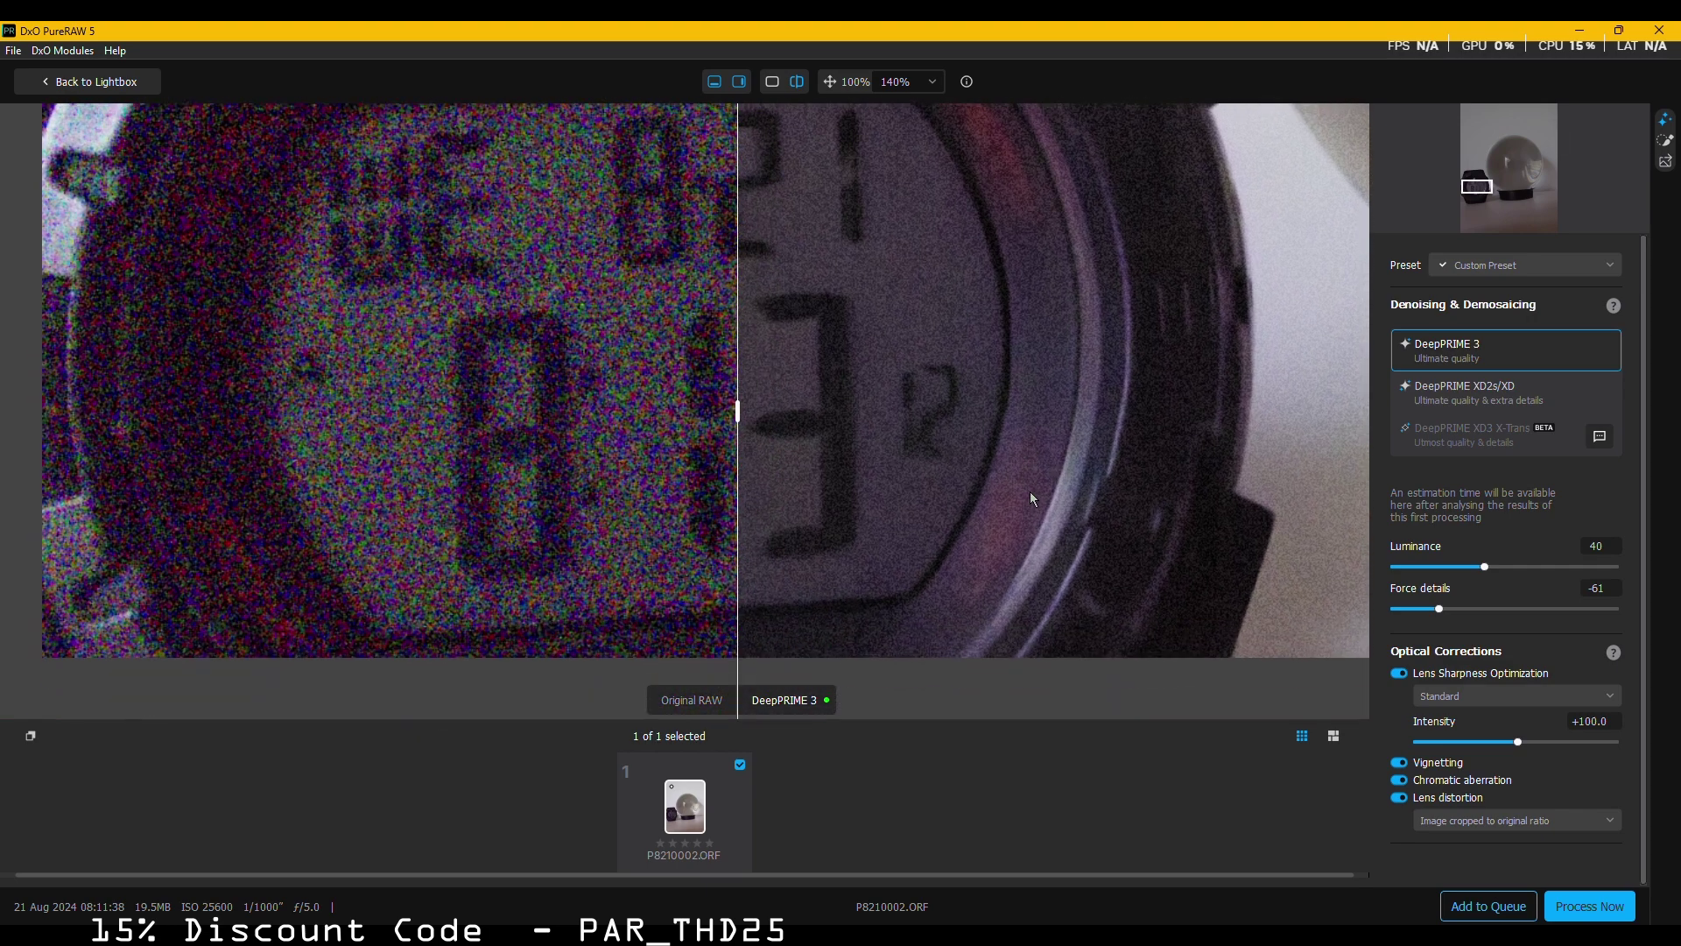
drag(1442, 606, 1525, 614)
- Try DeepPRIME XD2s/XD with Force details set to 100
click(1452, 387)
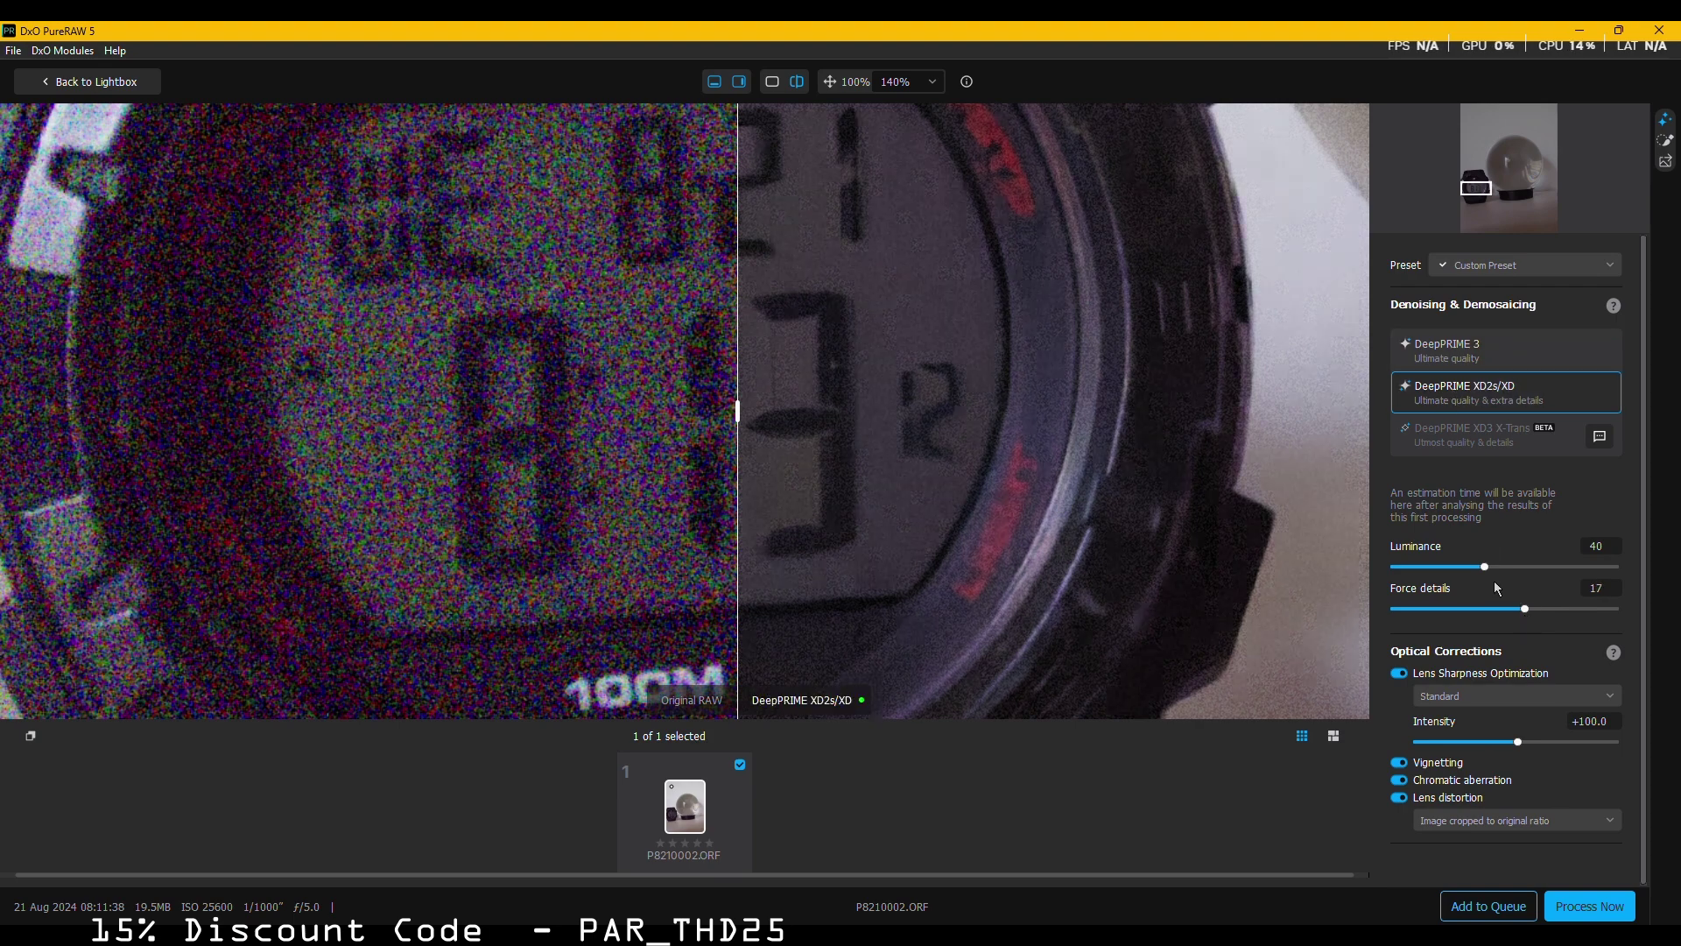
click(1431, 611)
drag(1430, 611, 1627, 623)
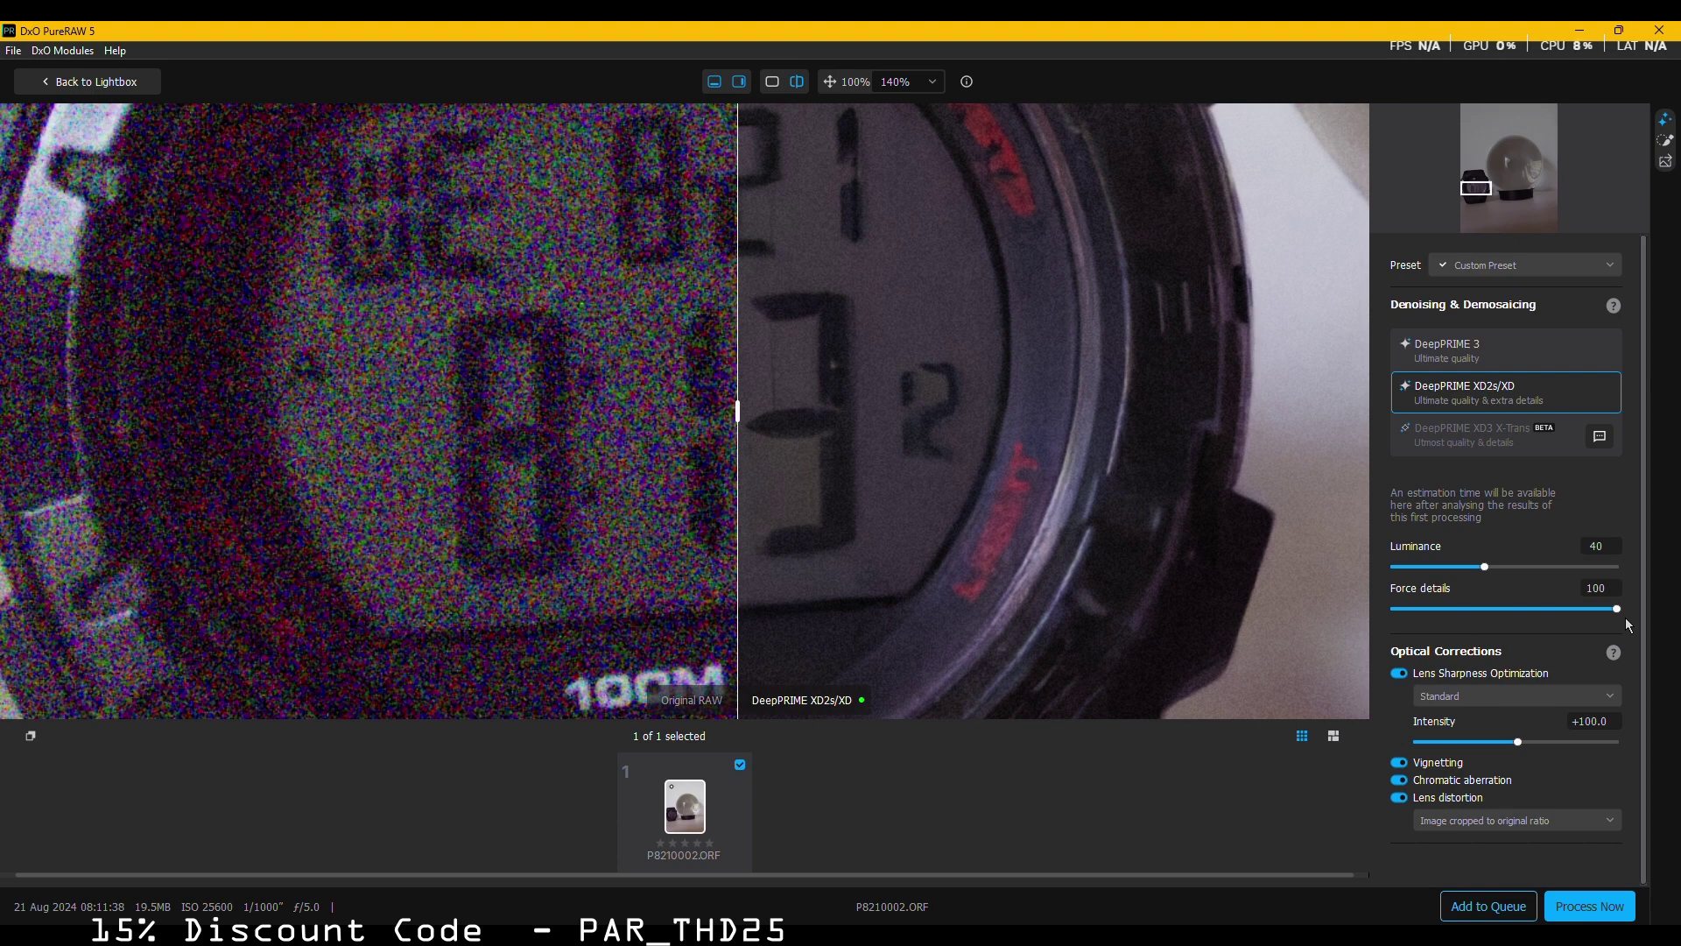
- Apply DeepPRIME 3 with Force details at 20 and view the available presets without changing the selection
click(1433, 350)
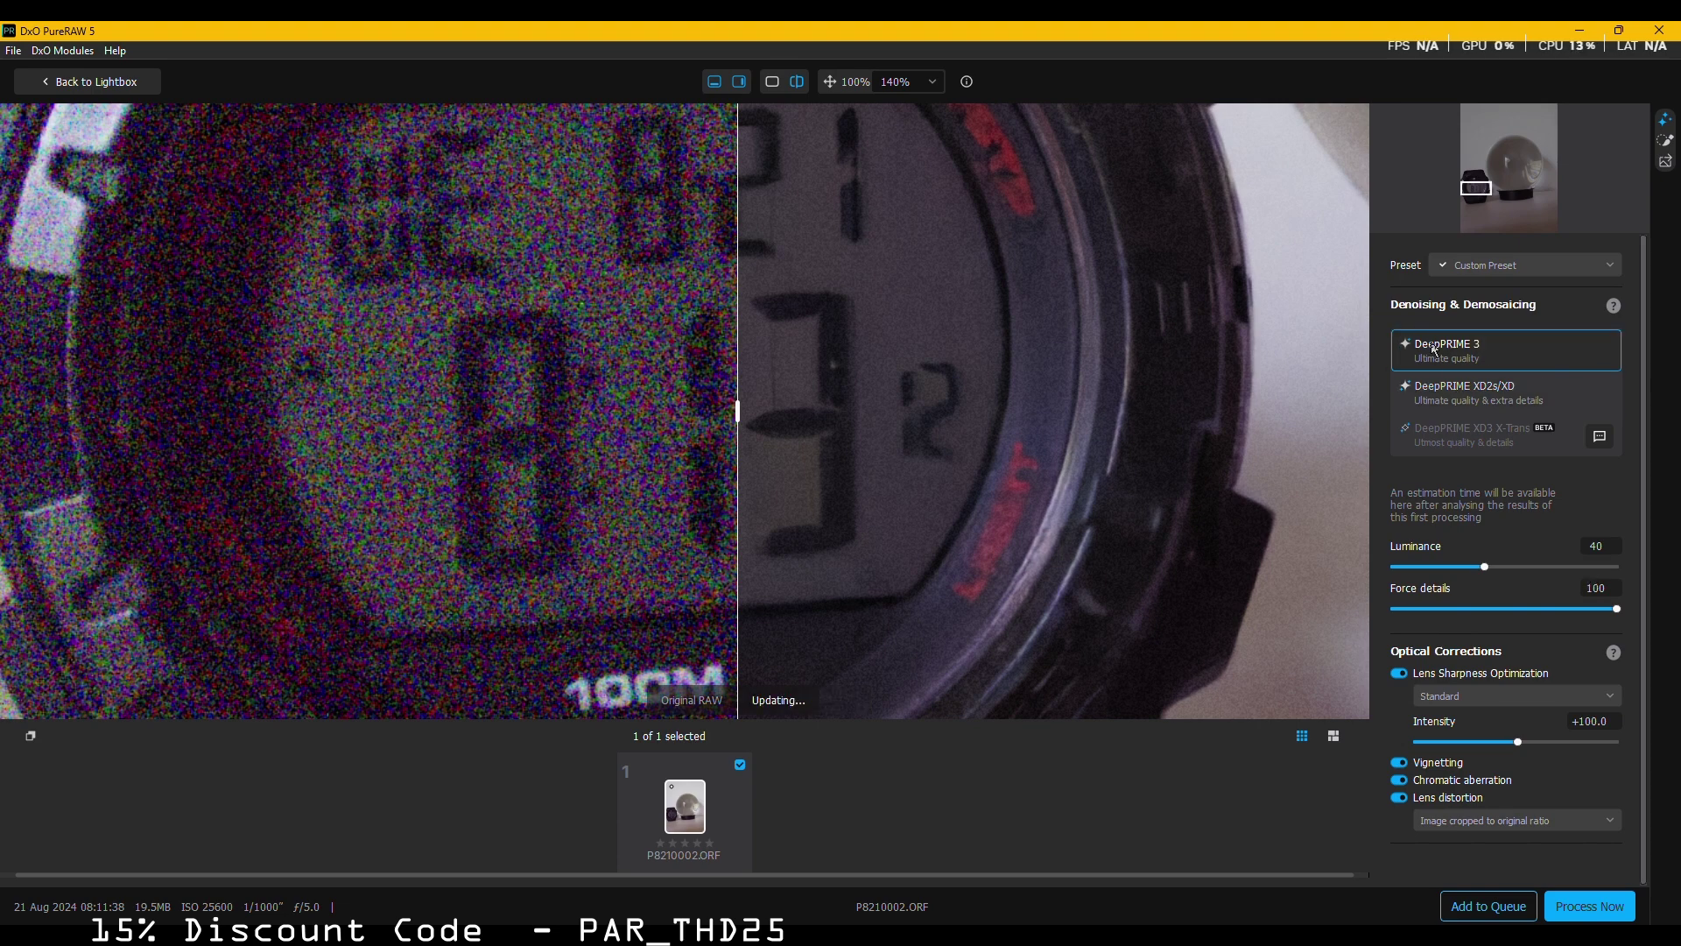
click(1529, 607)
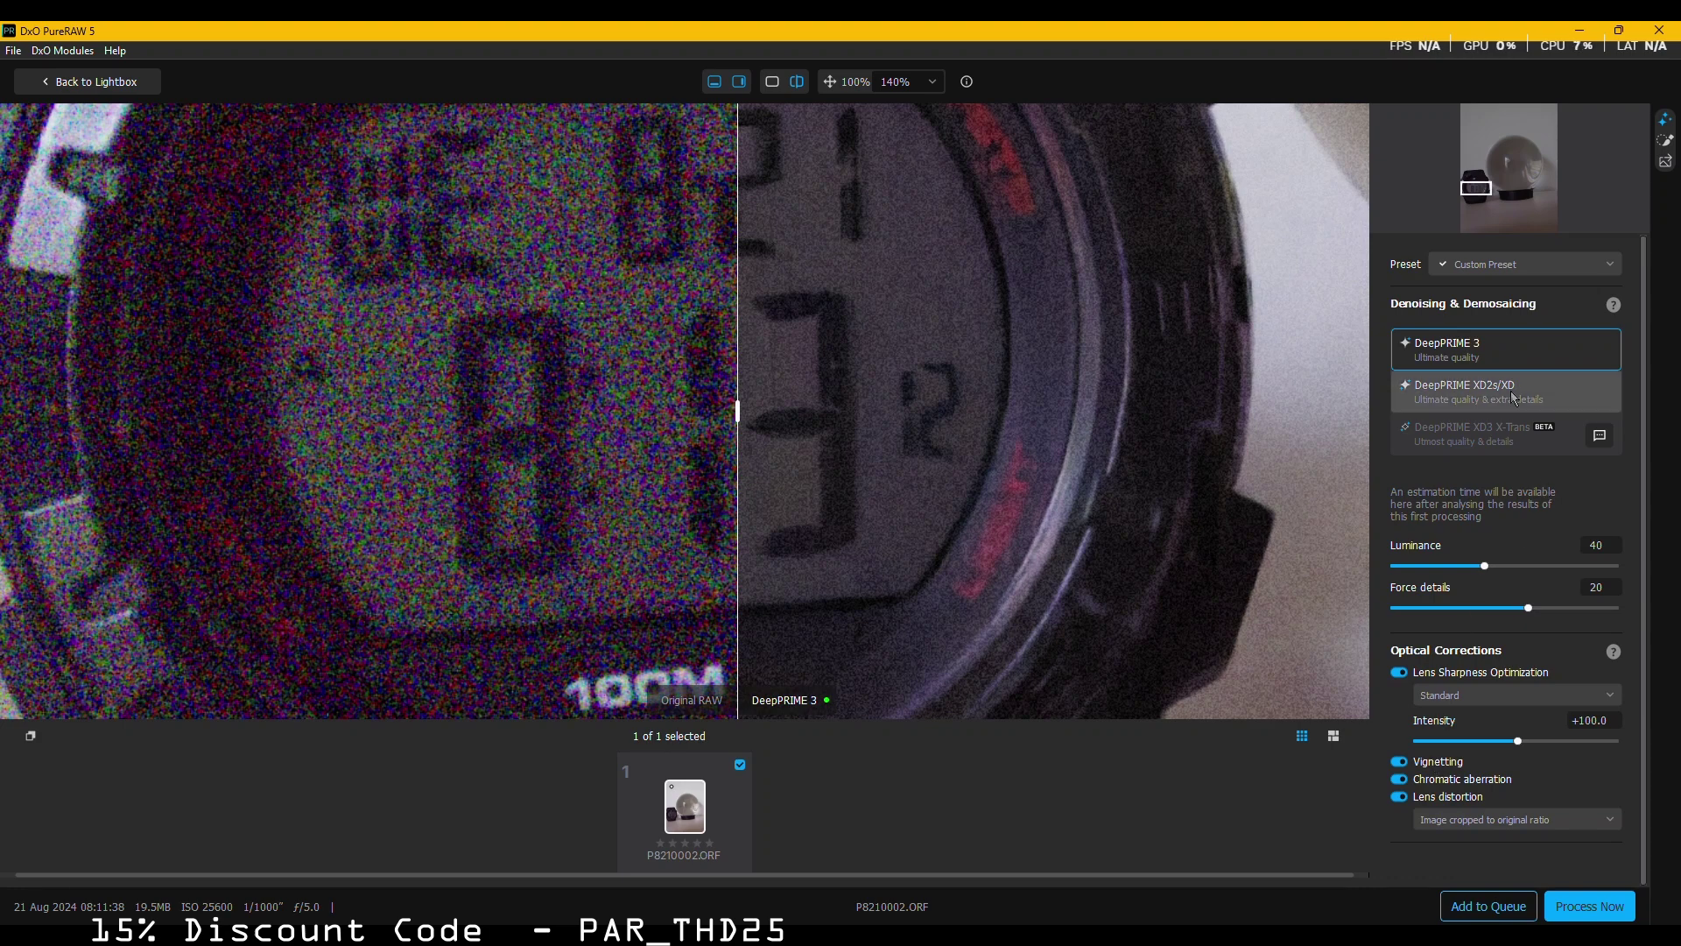
click(1458, 264)
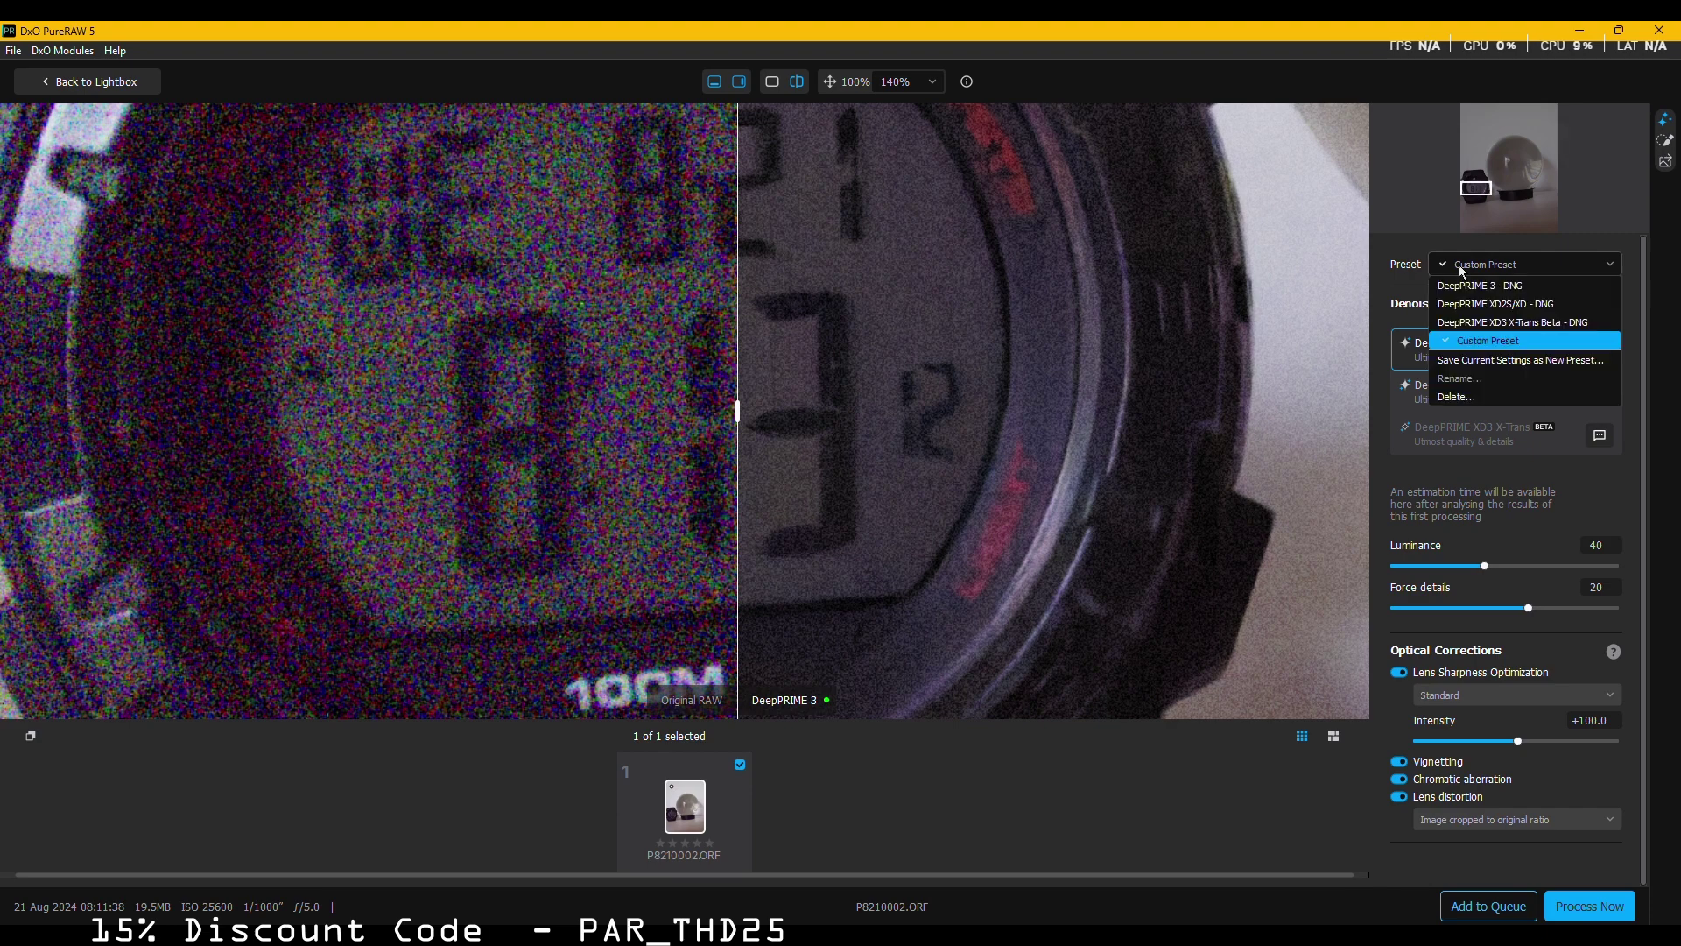
click(1458, 264)
click(1458, 264)
- Open the local mask brush and frame the red lettering beside the watch display at 300% zoom
click(1666, 142)
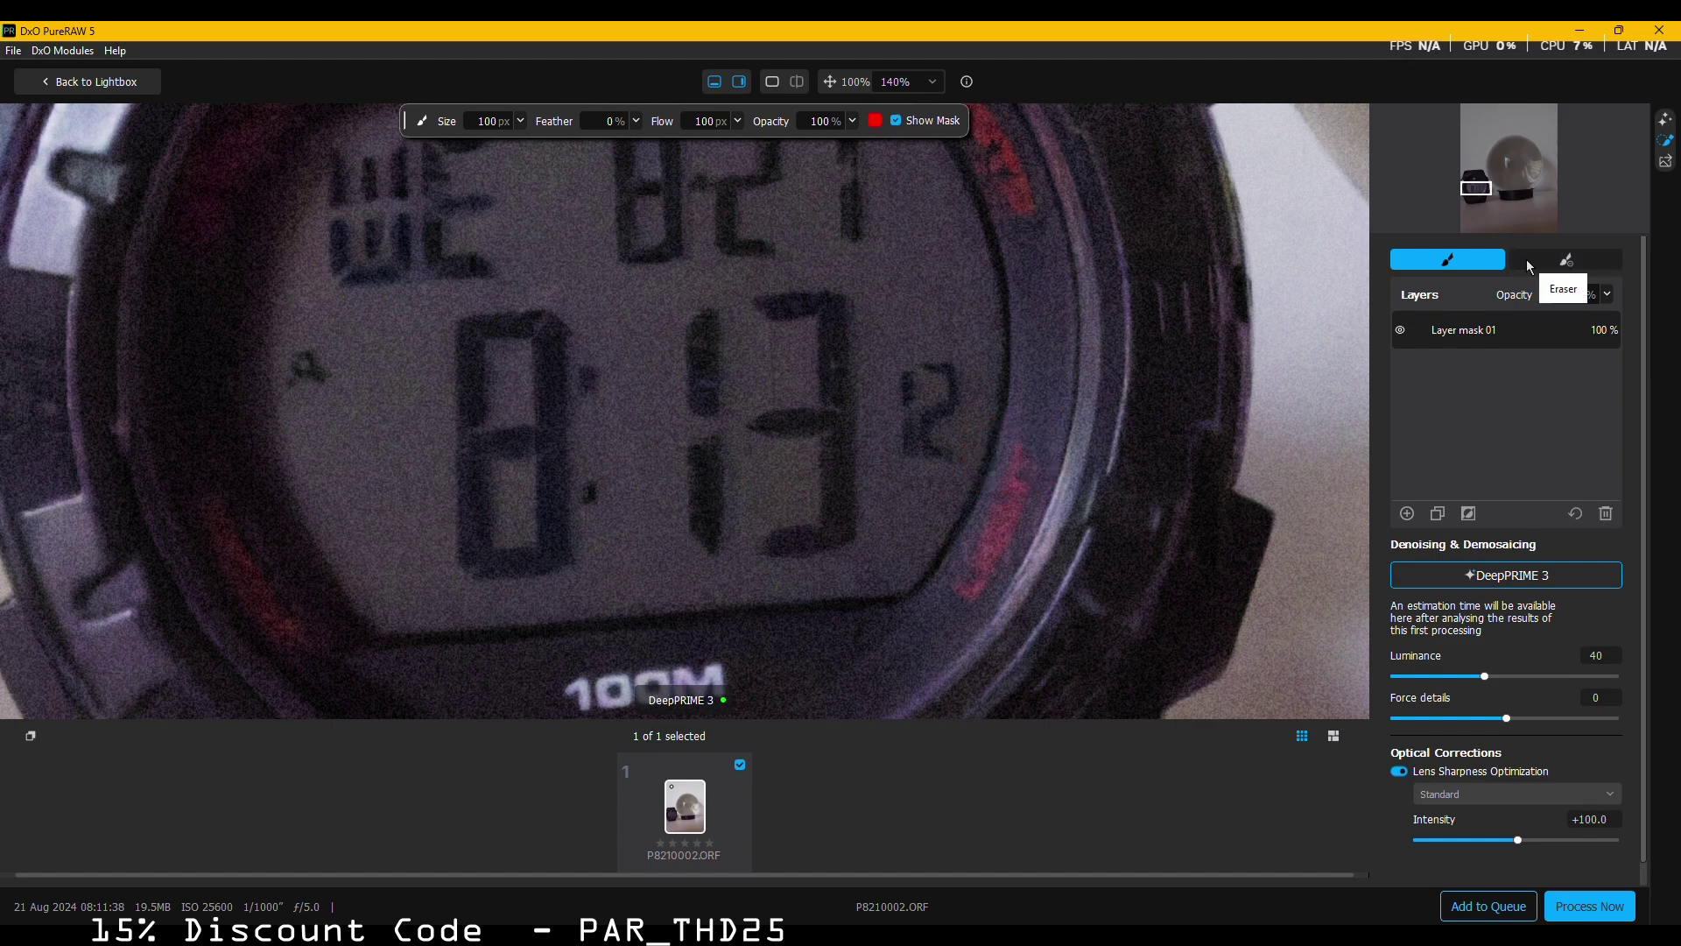
scroll(1073, 390, up, 5)
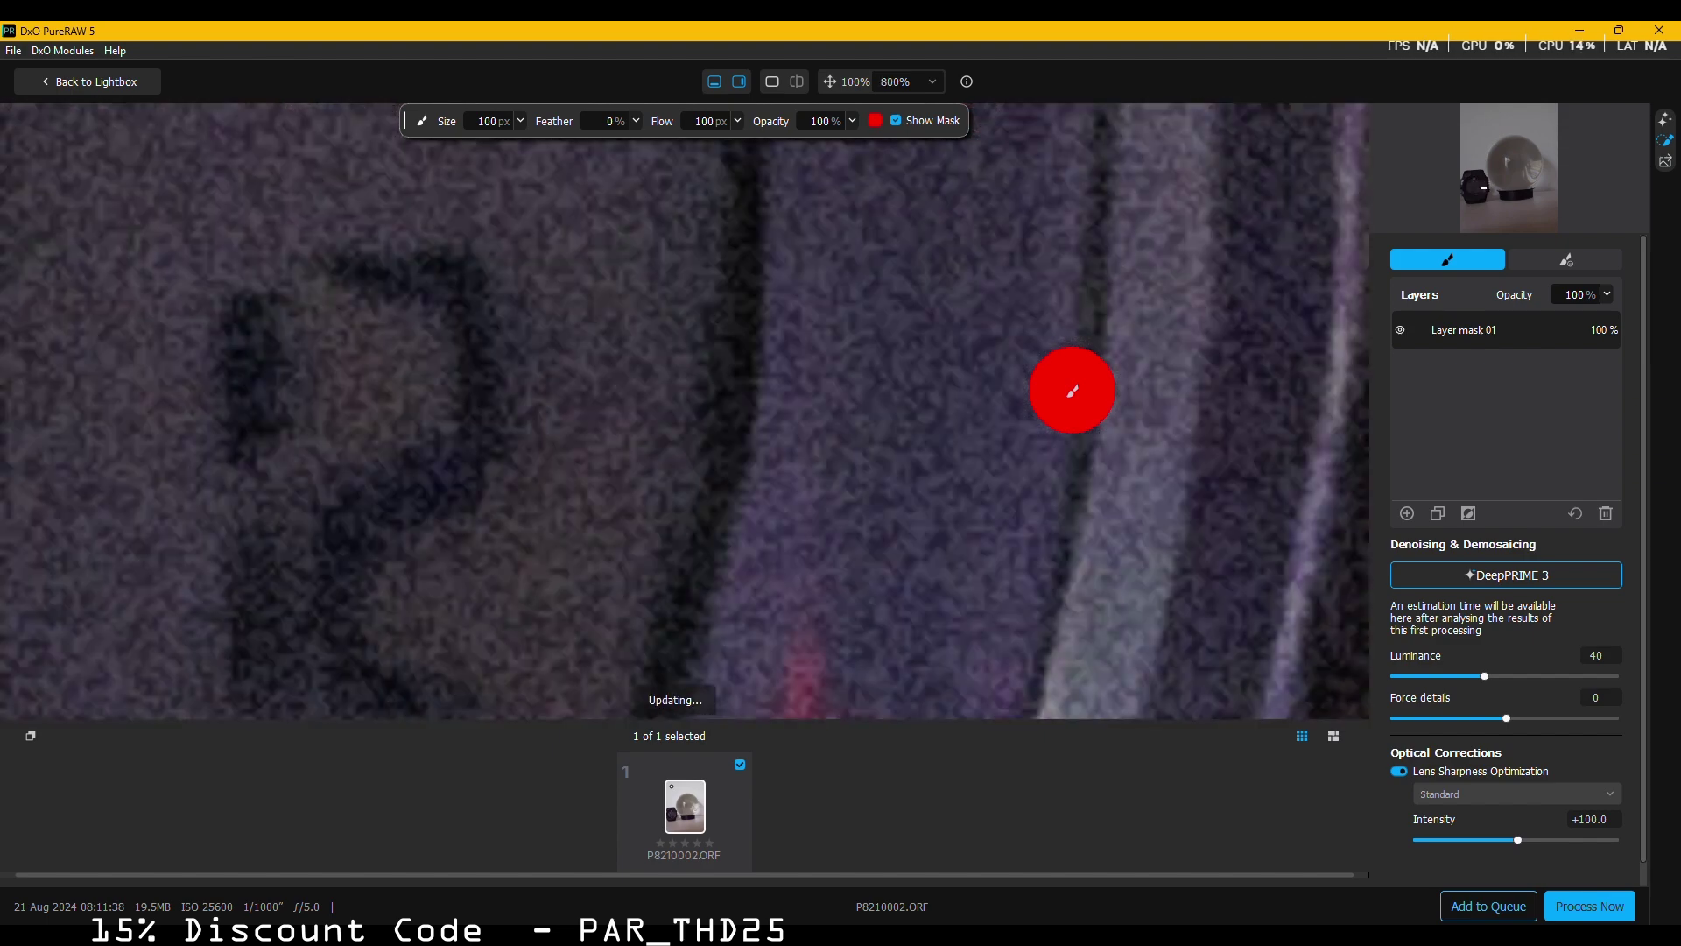
scroll(1074, 391, down, 6)
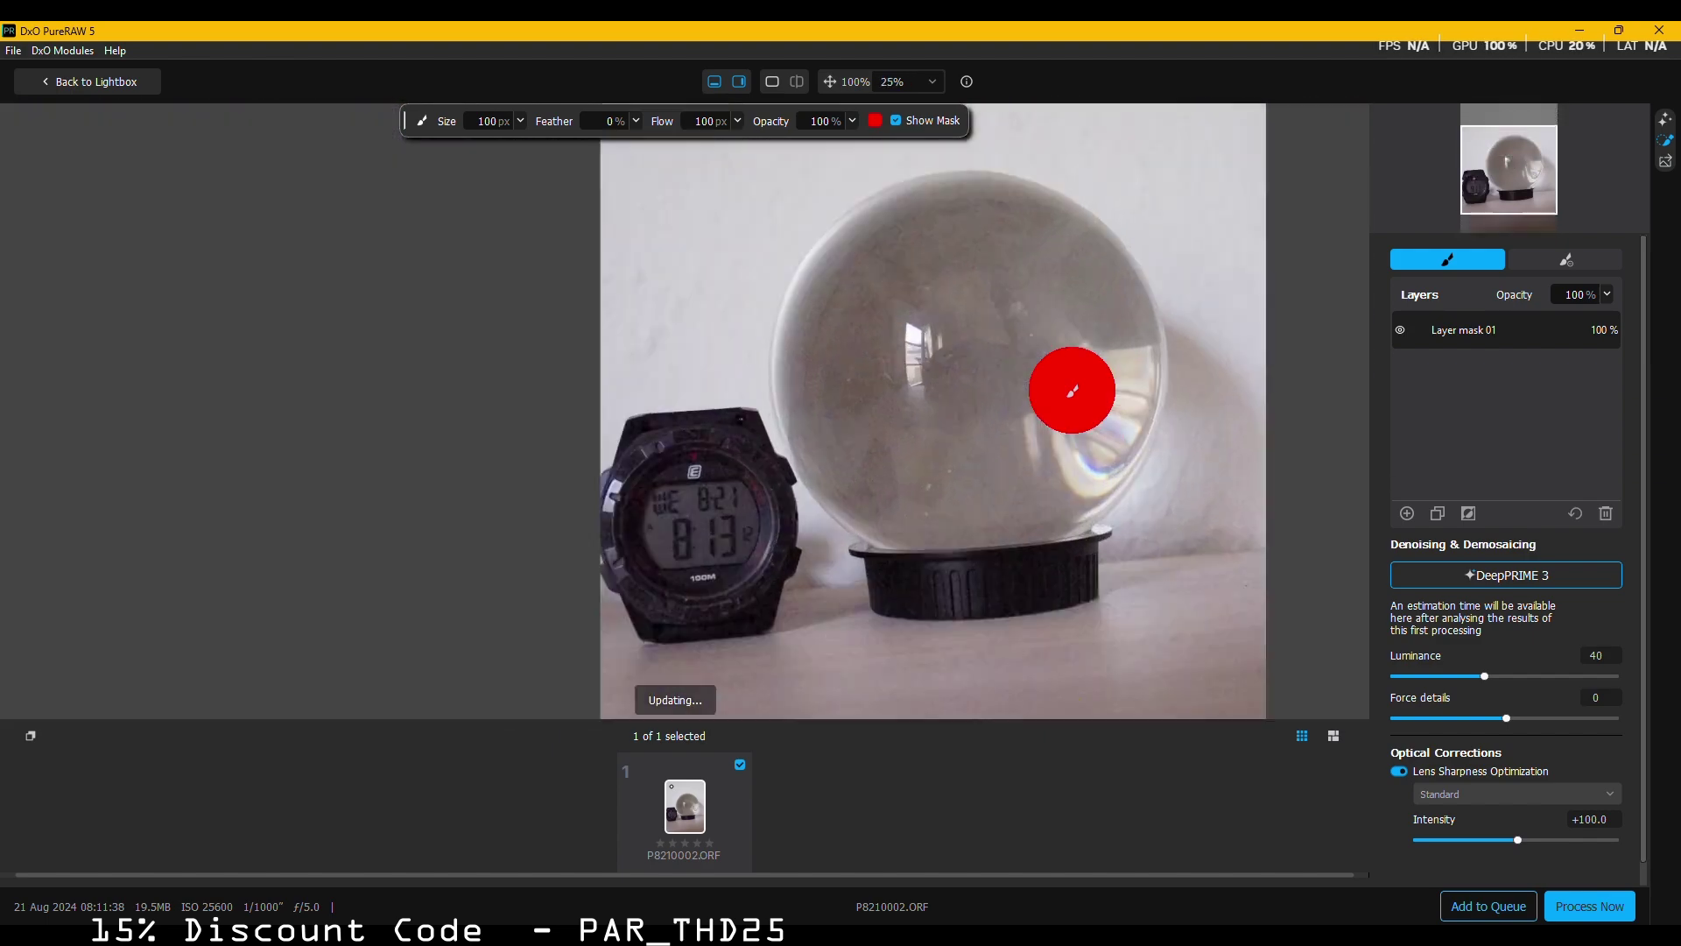
scroll(1073, 390, up, 7)
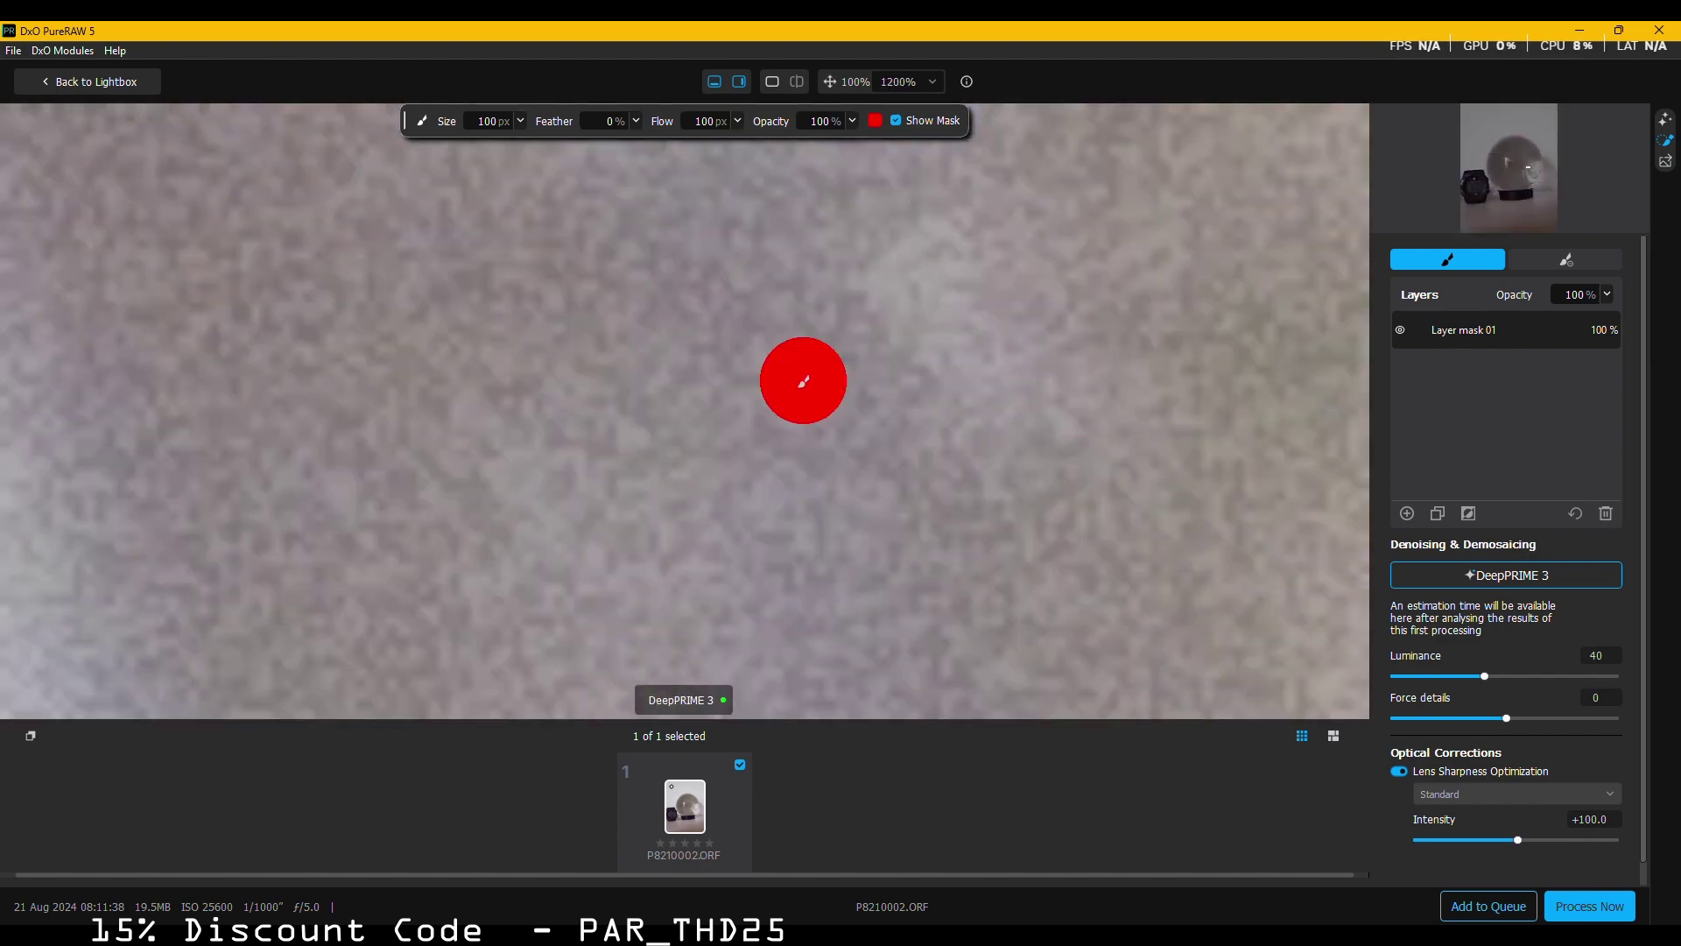
click(1472, 197)
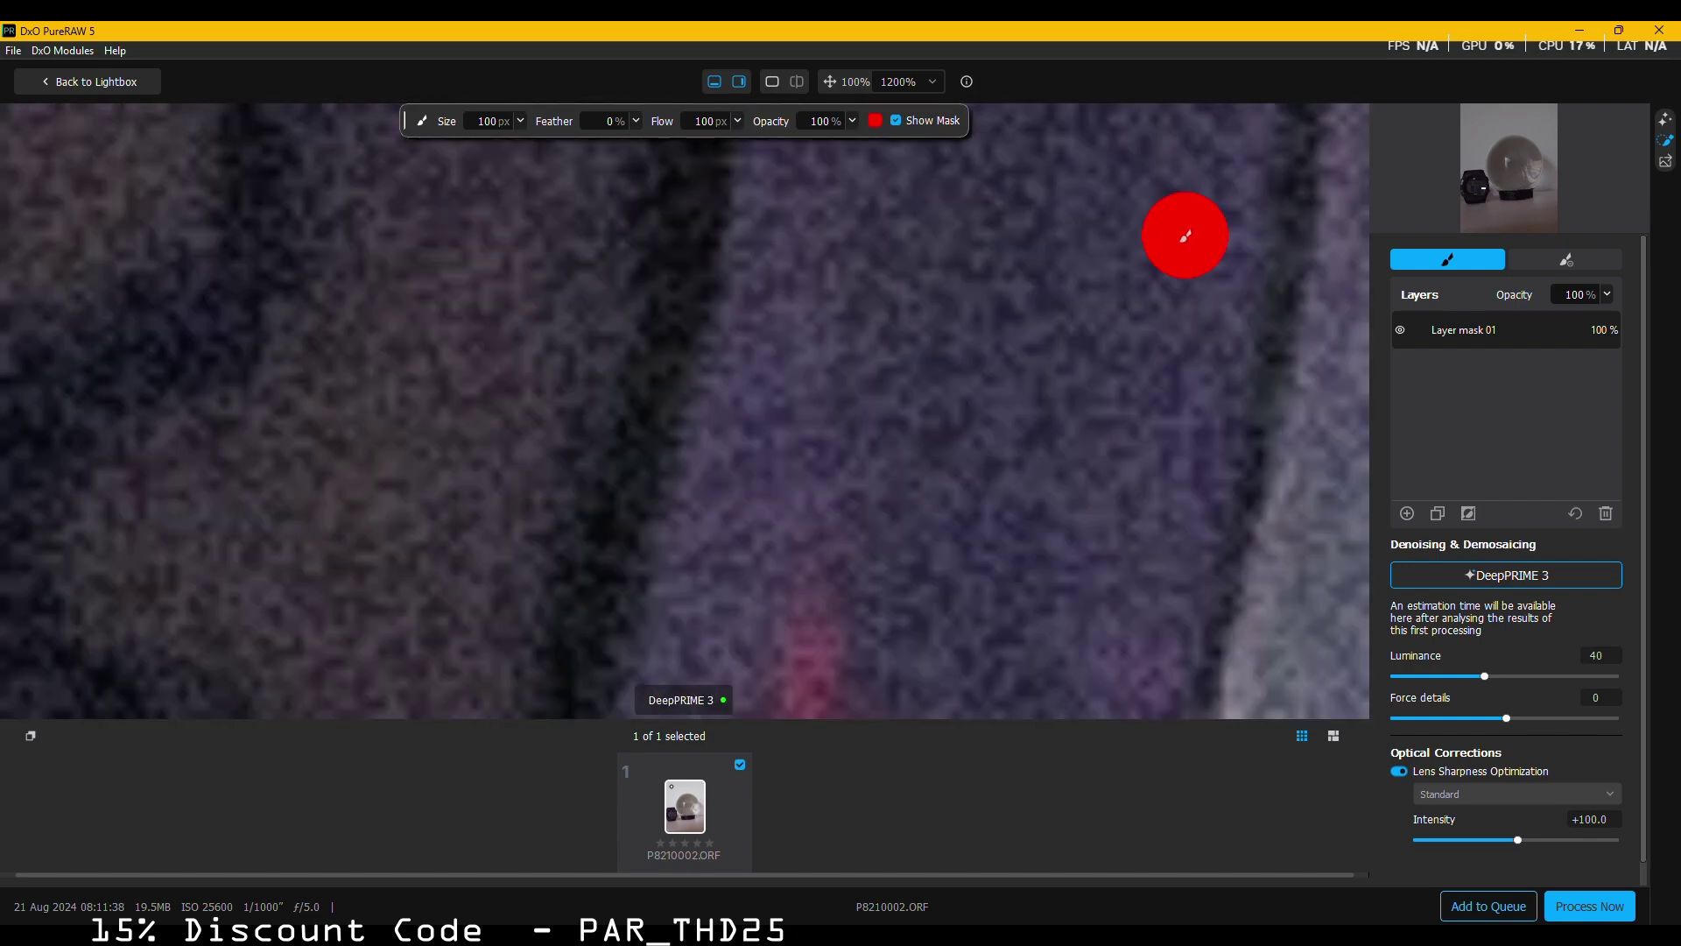
scroll(1040, 300, up, 1)
scroll(1041, 300, down, 5)
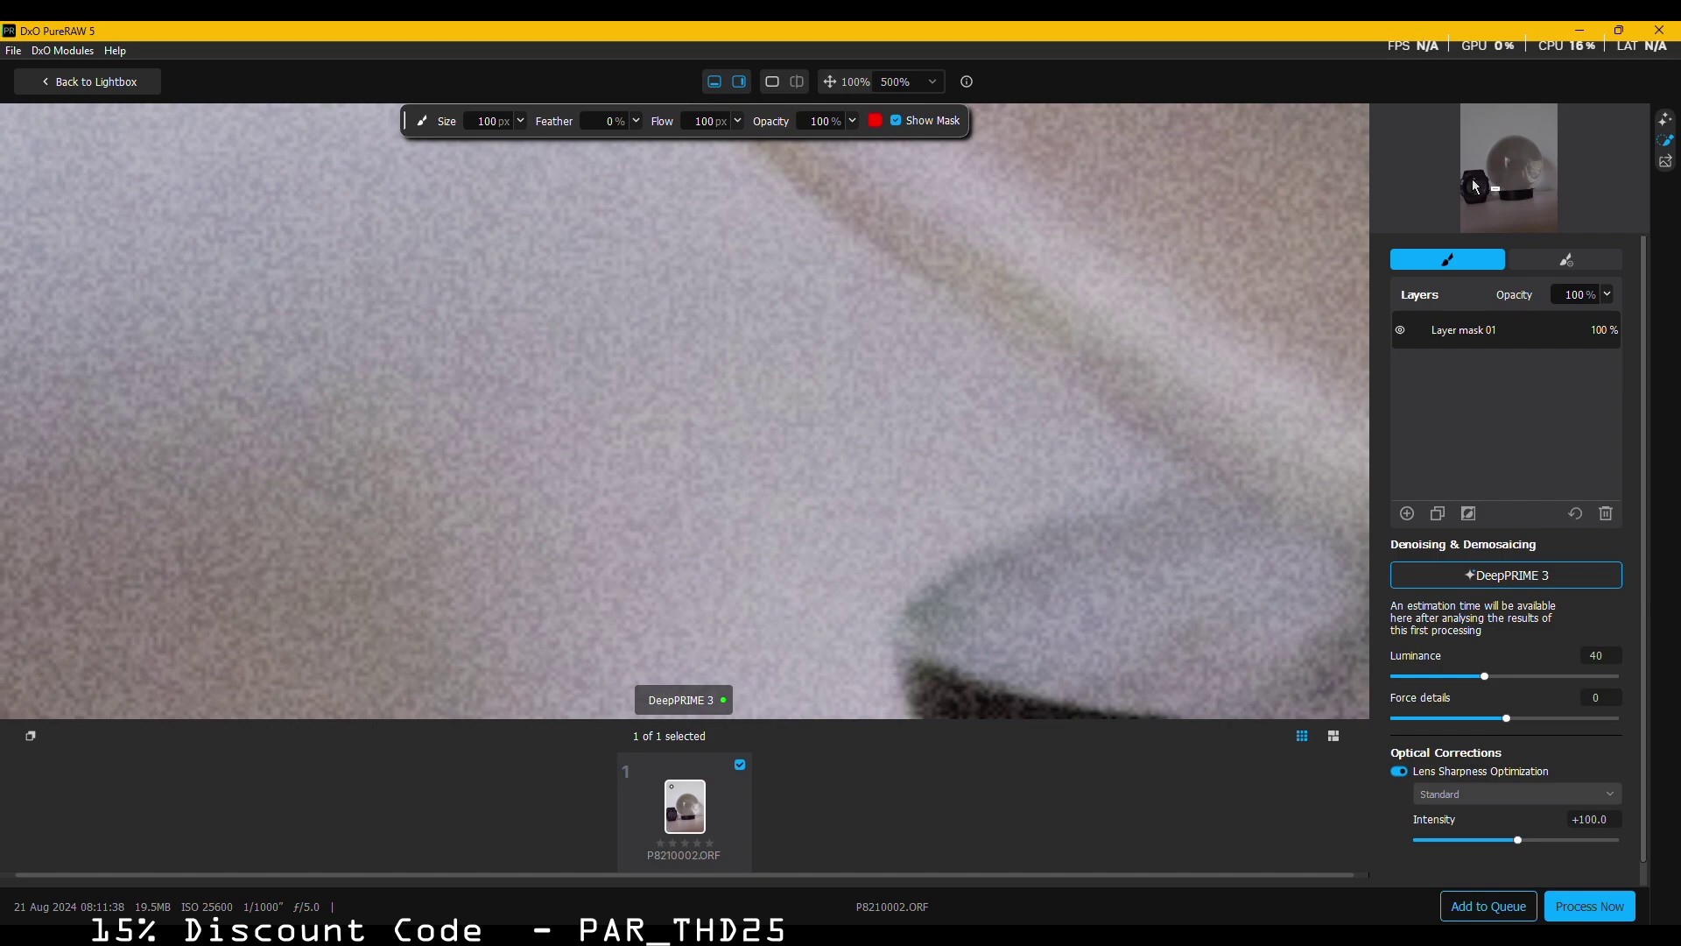
click(1486, 193)
drag(1485, 191, 1478, 201)
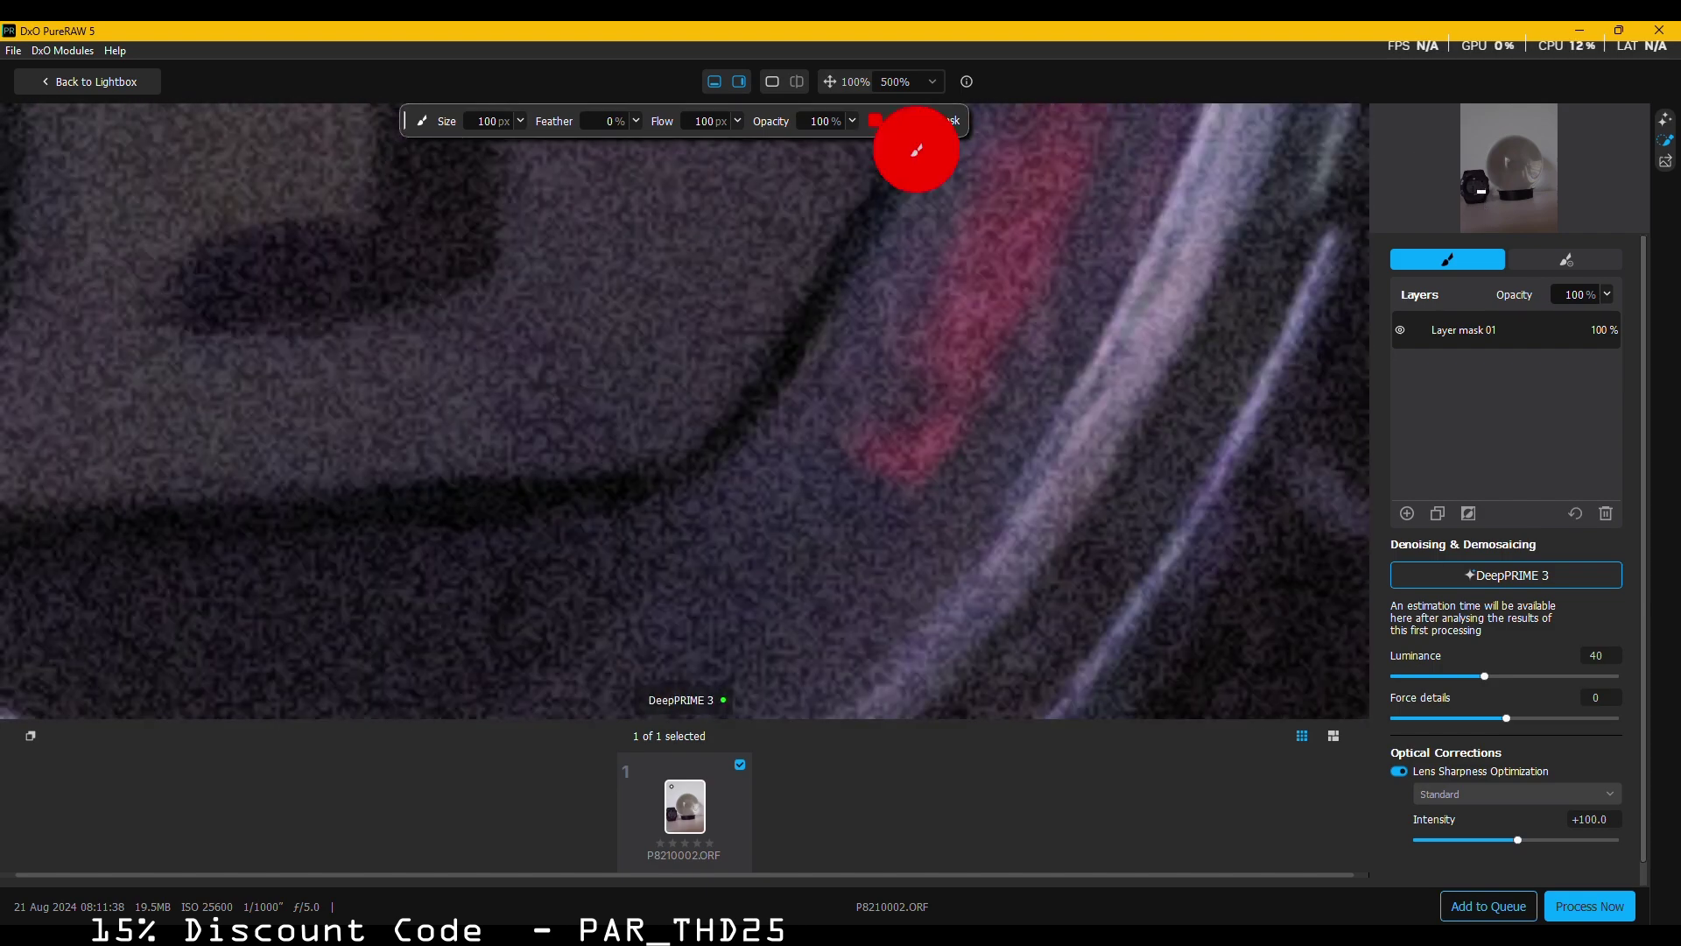
click(934, 84)
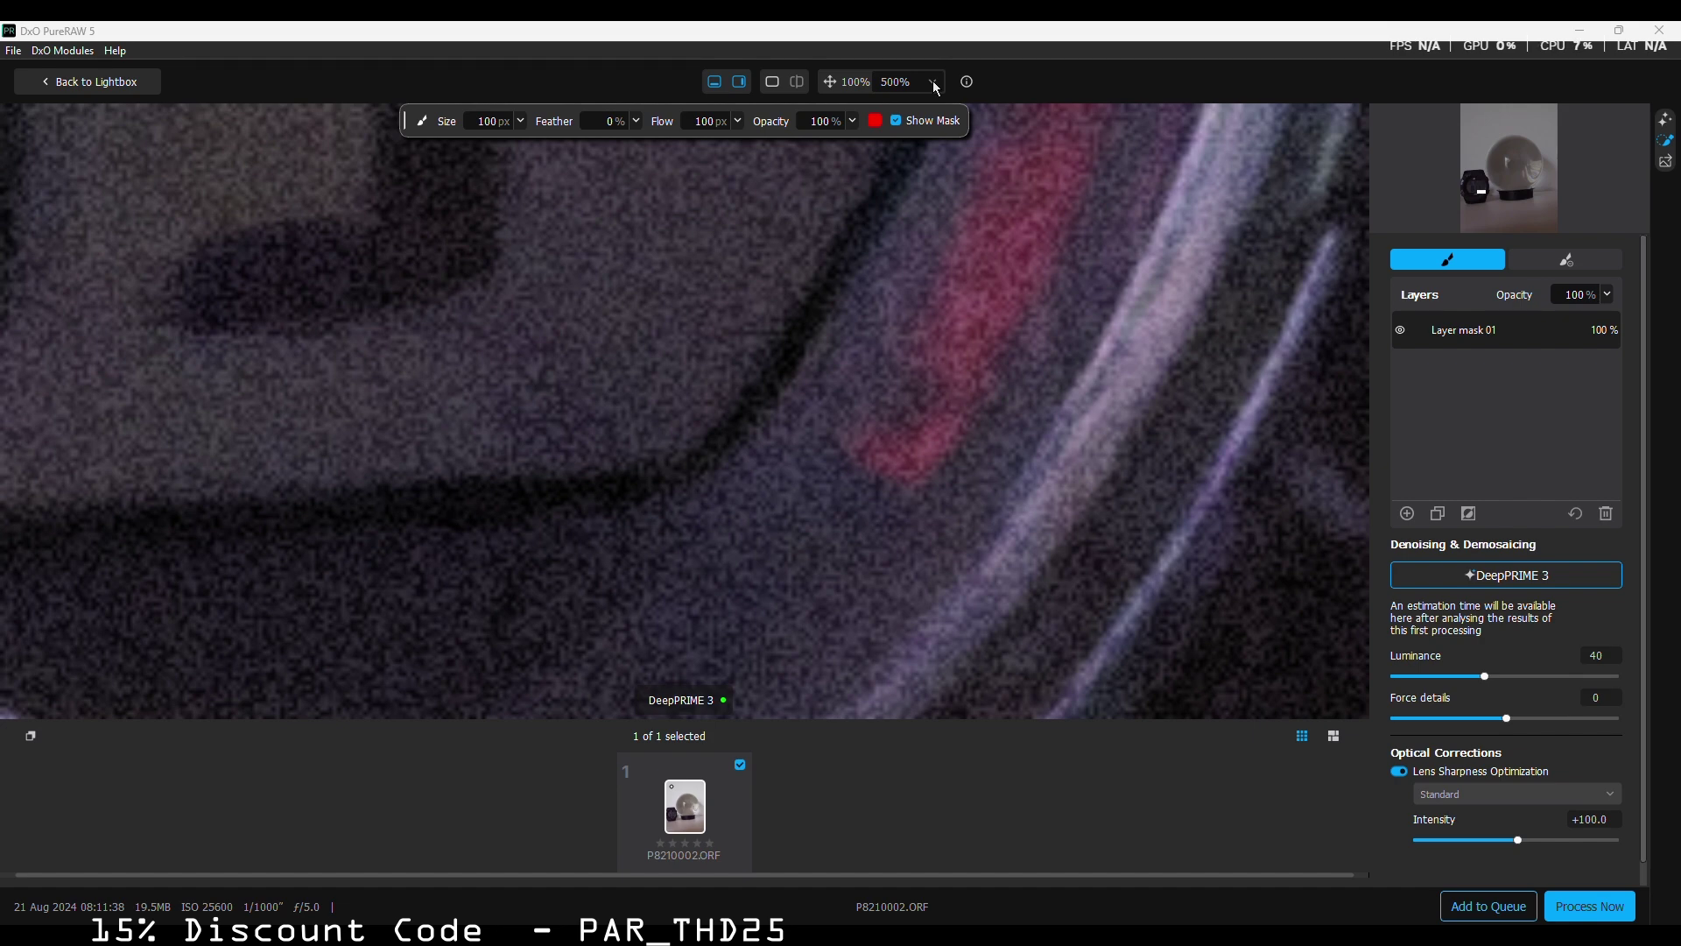
click(903, 87)
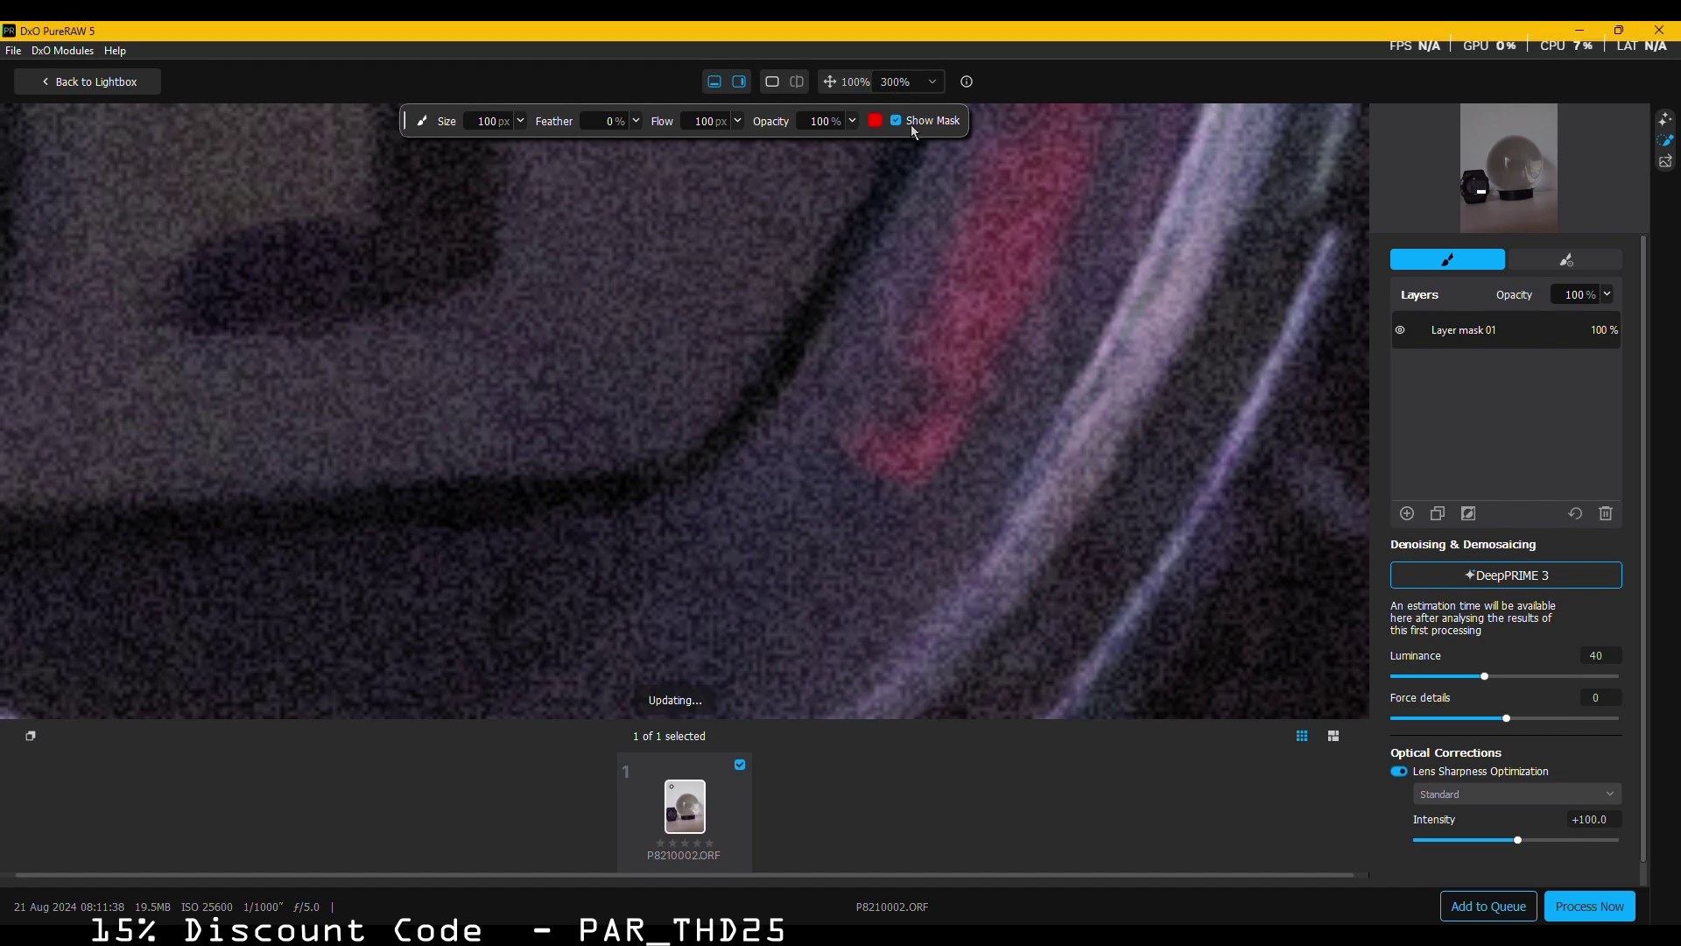
- Try the mask eraser on the watch's red lettering, then paint a brush mask over the lettering
click(1563, 261)
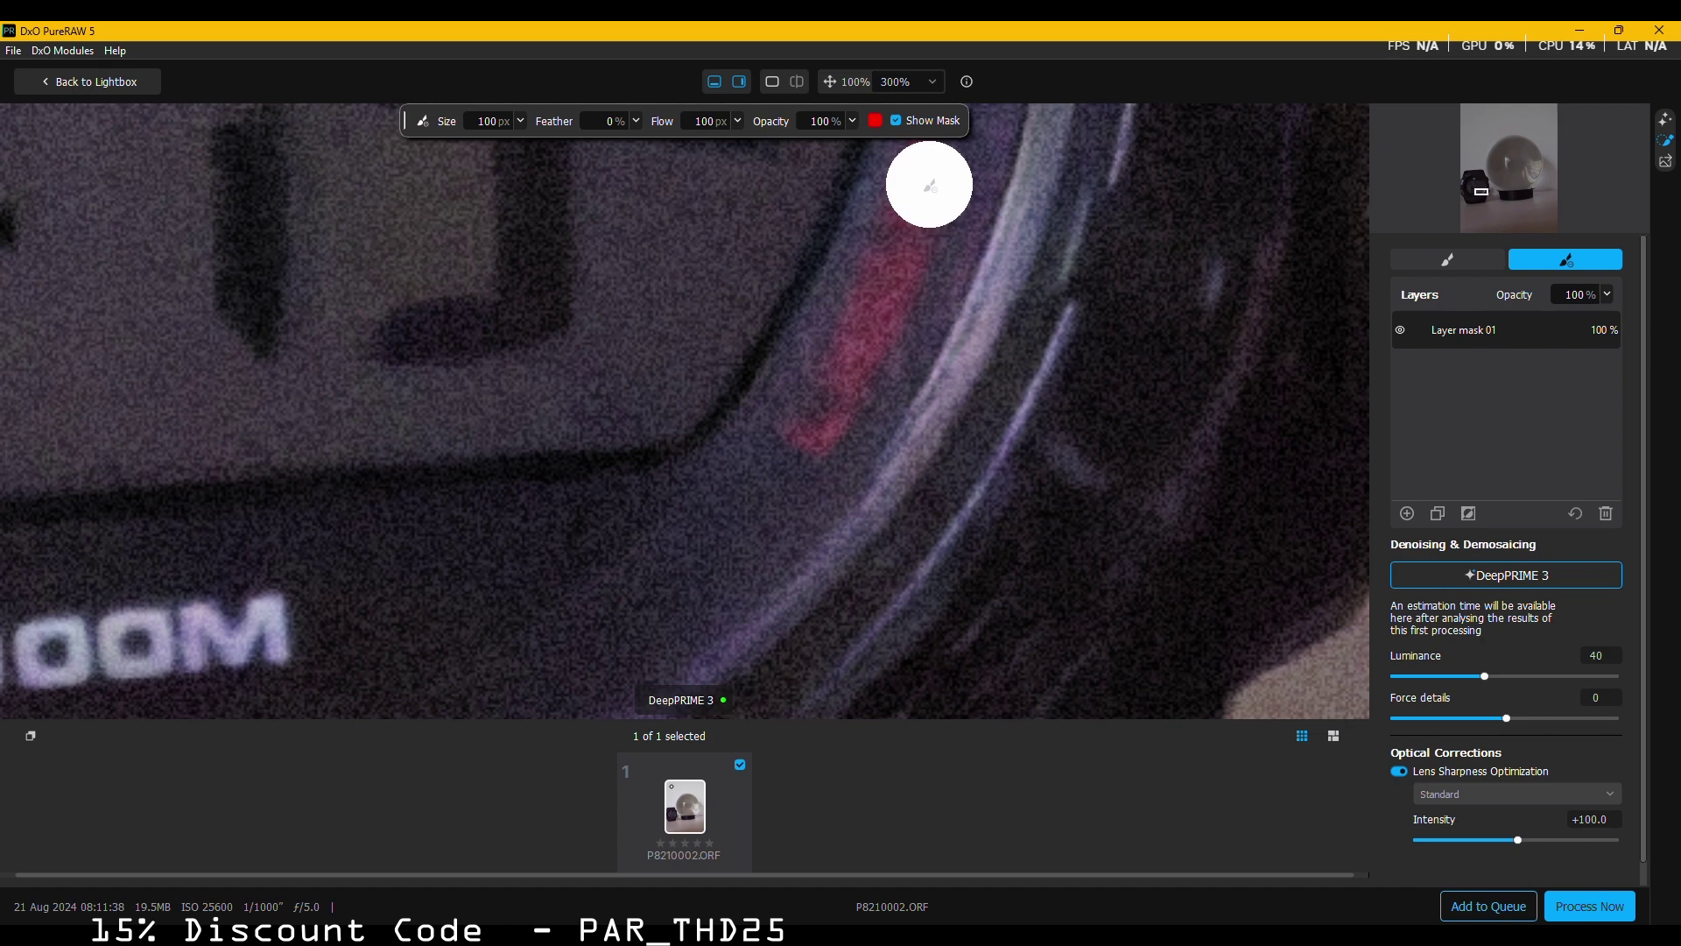
click(814, 414)
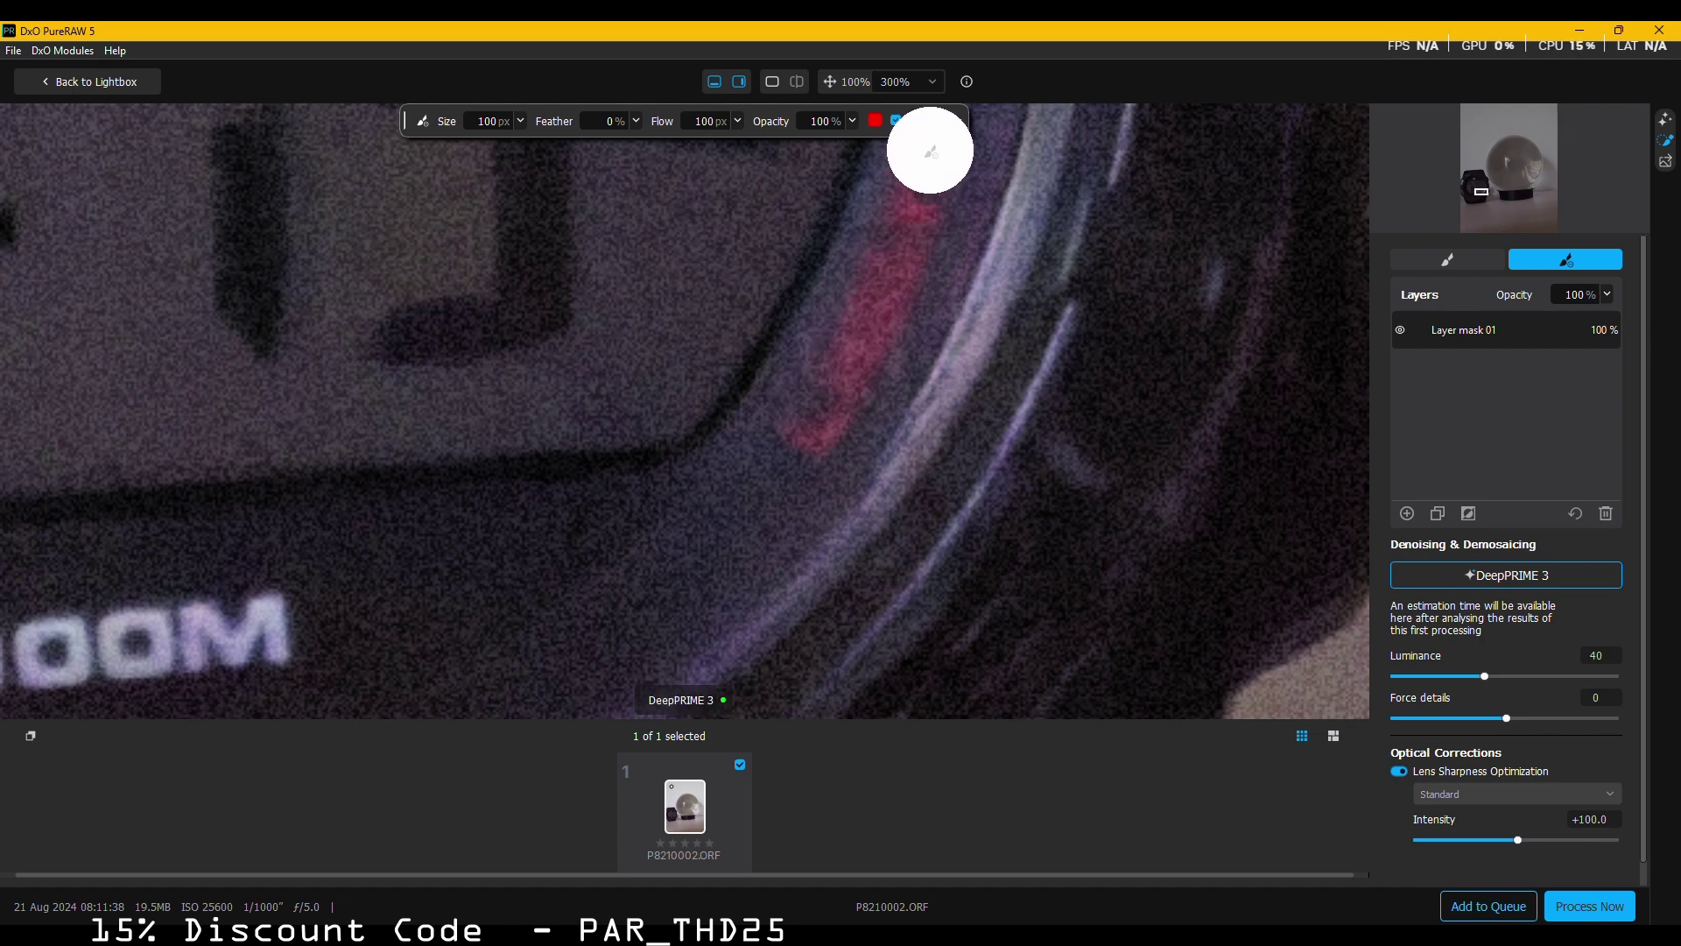
click(1447, 261)
mouse_move(818, 418)
mouse_down()
mouse_move(855, 365)
mouse_move(922, 157)
mouse_up()
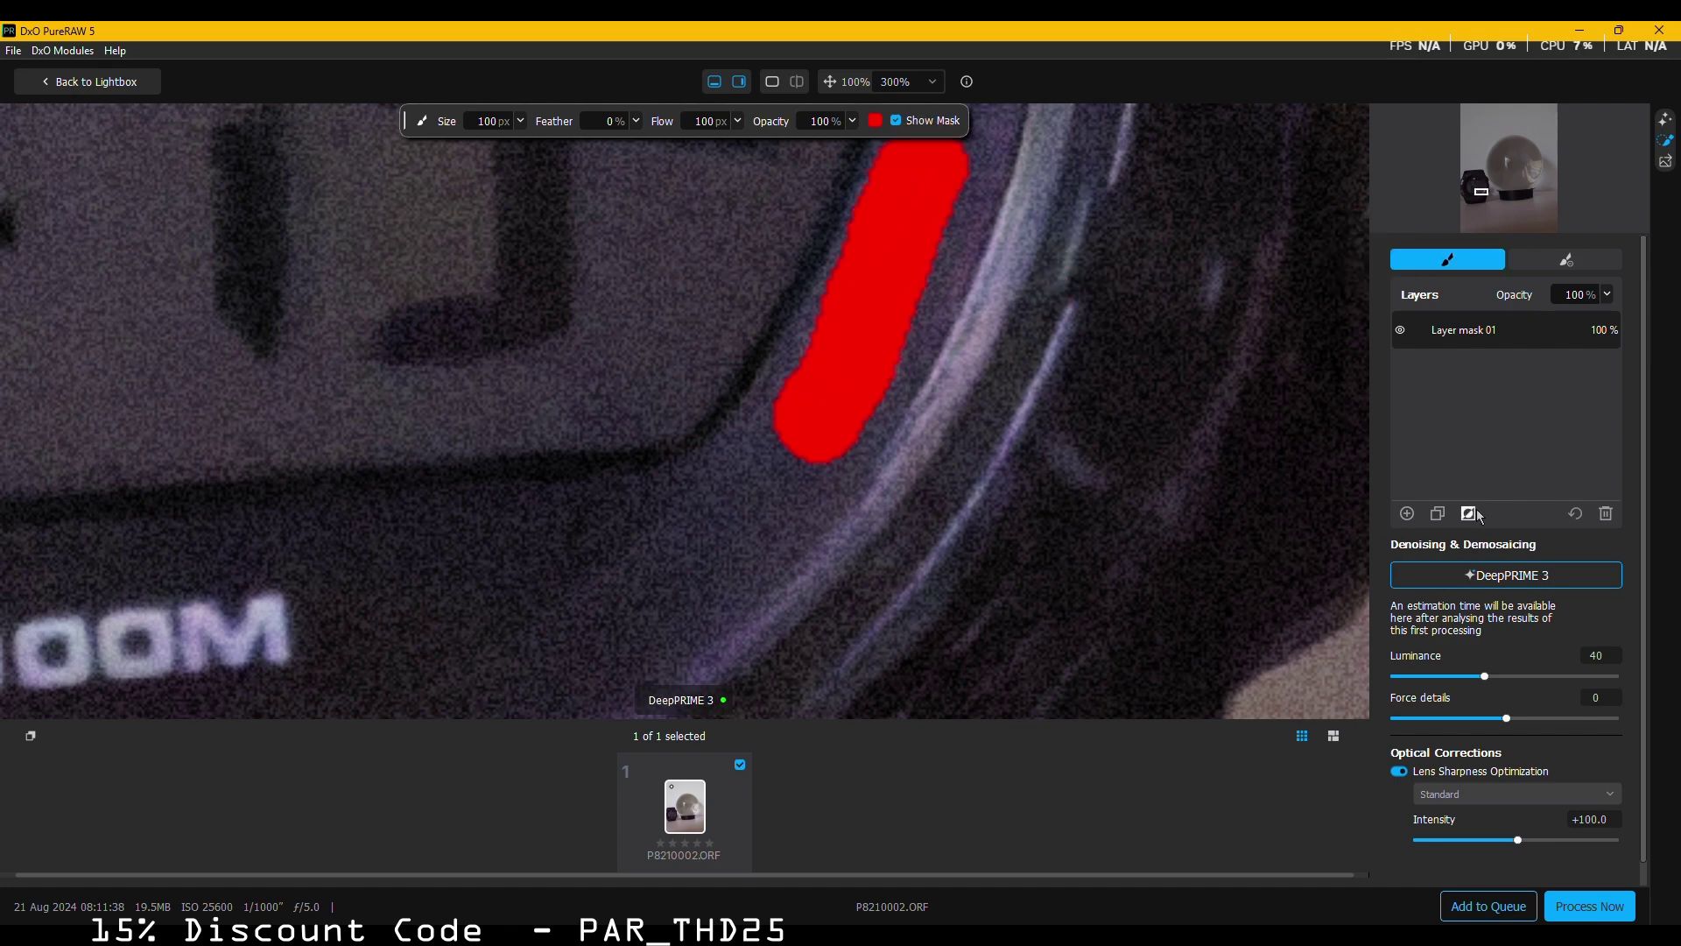
- Hide the mask overlay and try Layer mask 01's Force details at -85 and at 80
click(1448, 406)
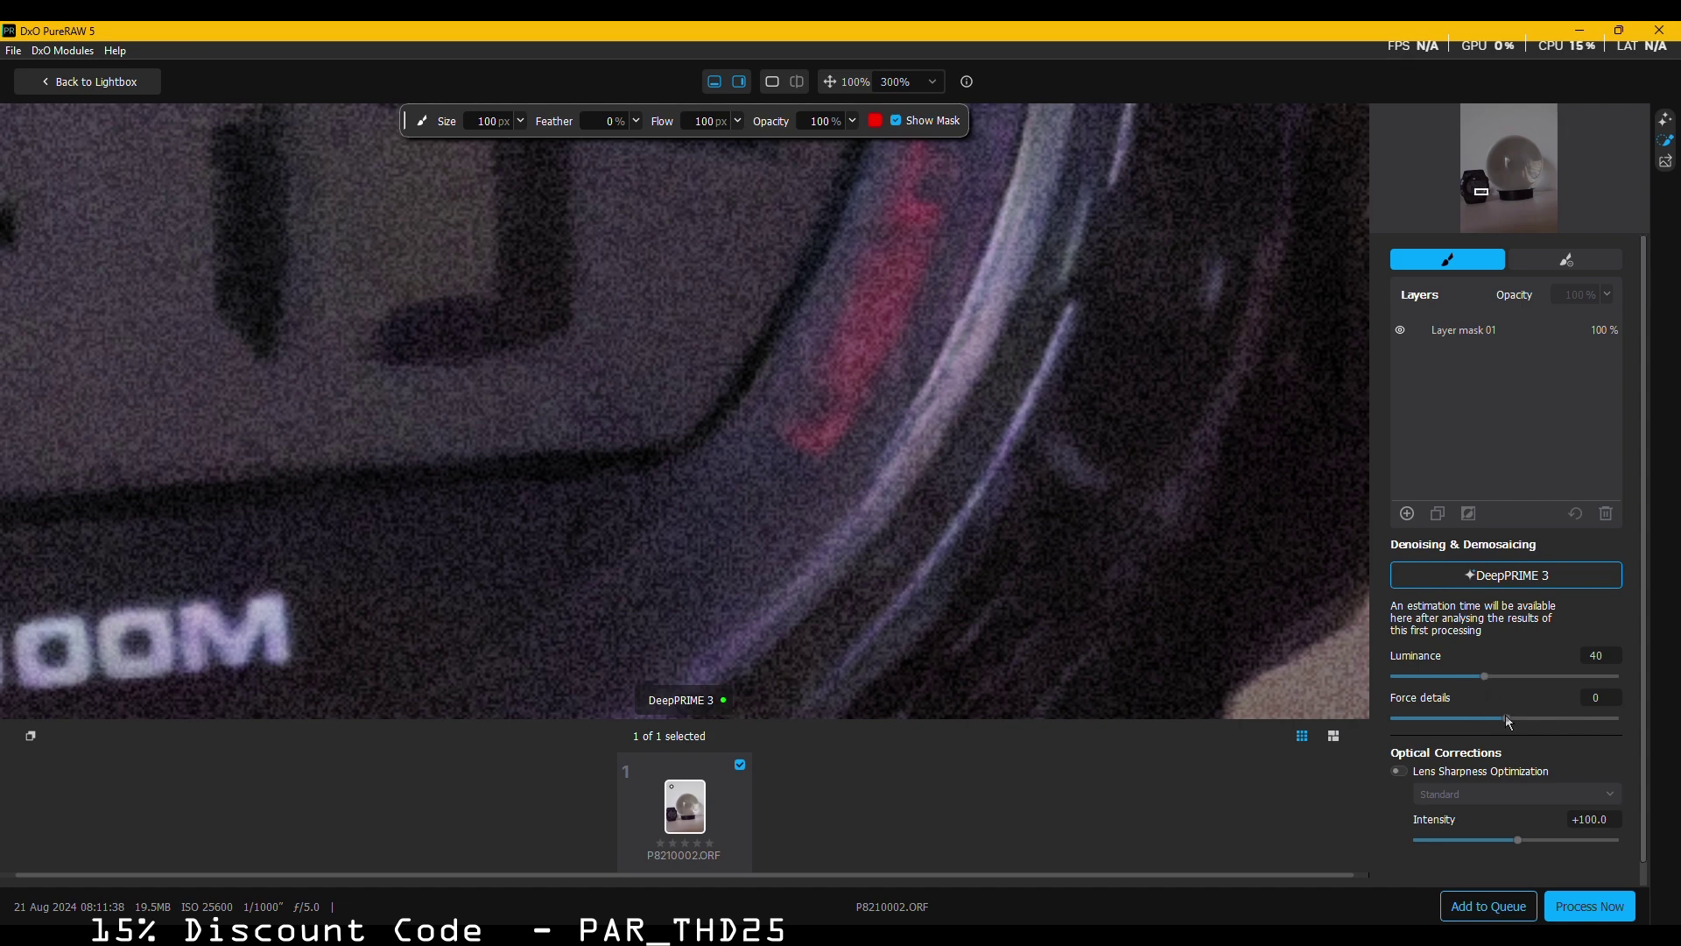
click(1432, 333)
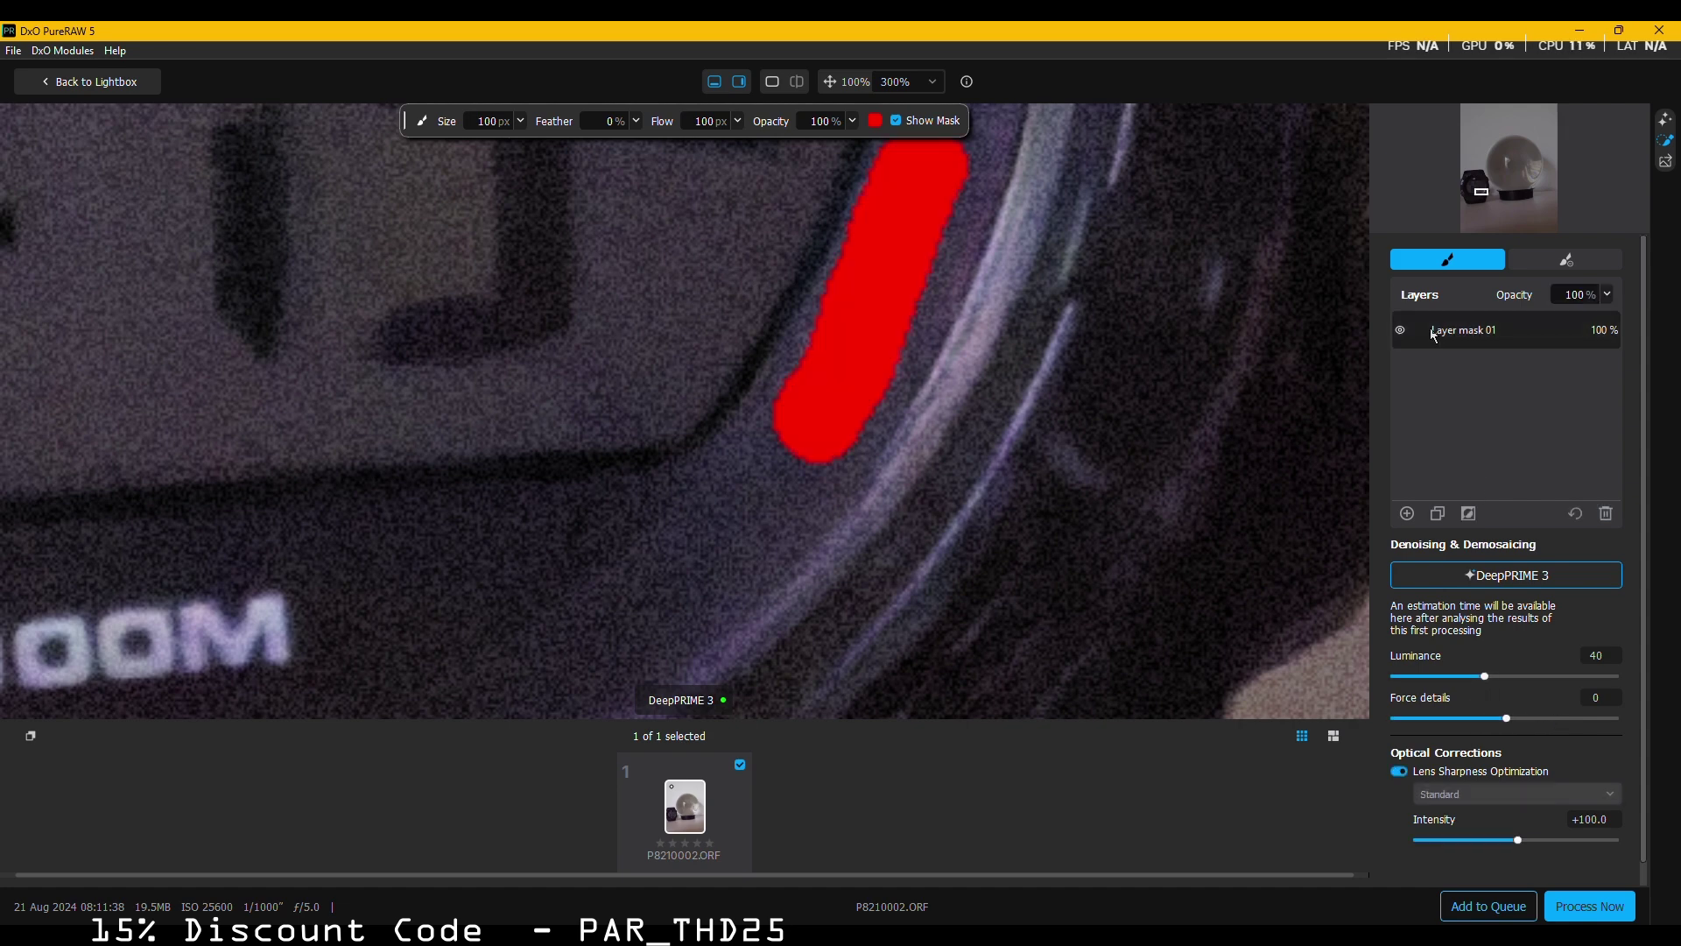
drag(1505, 718, 1415, 734)
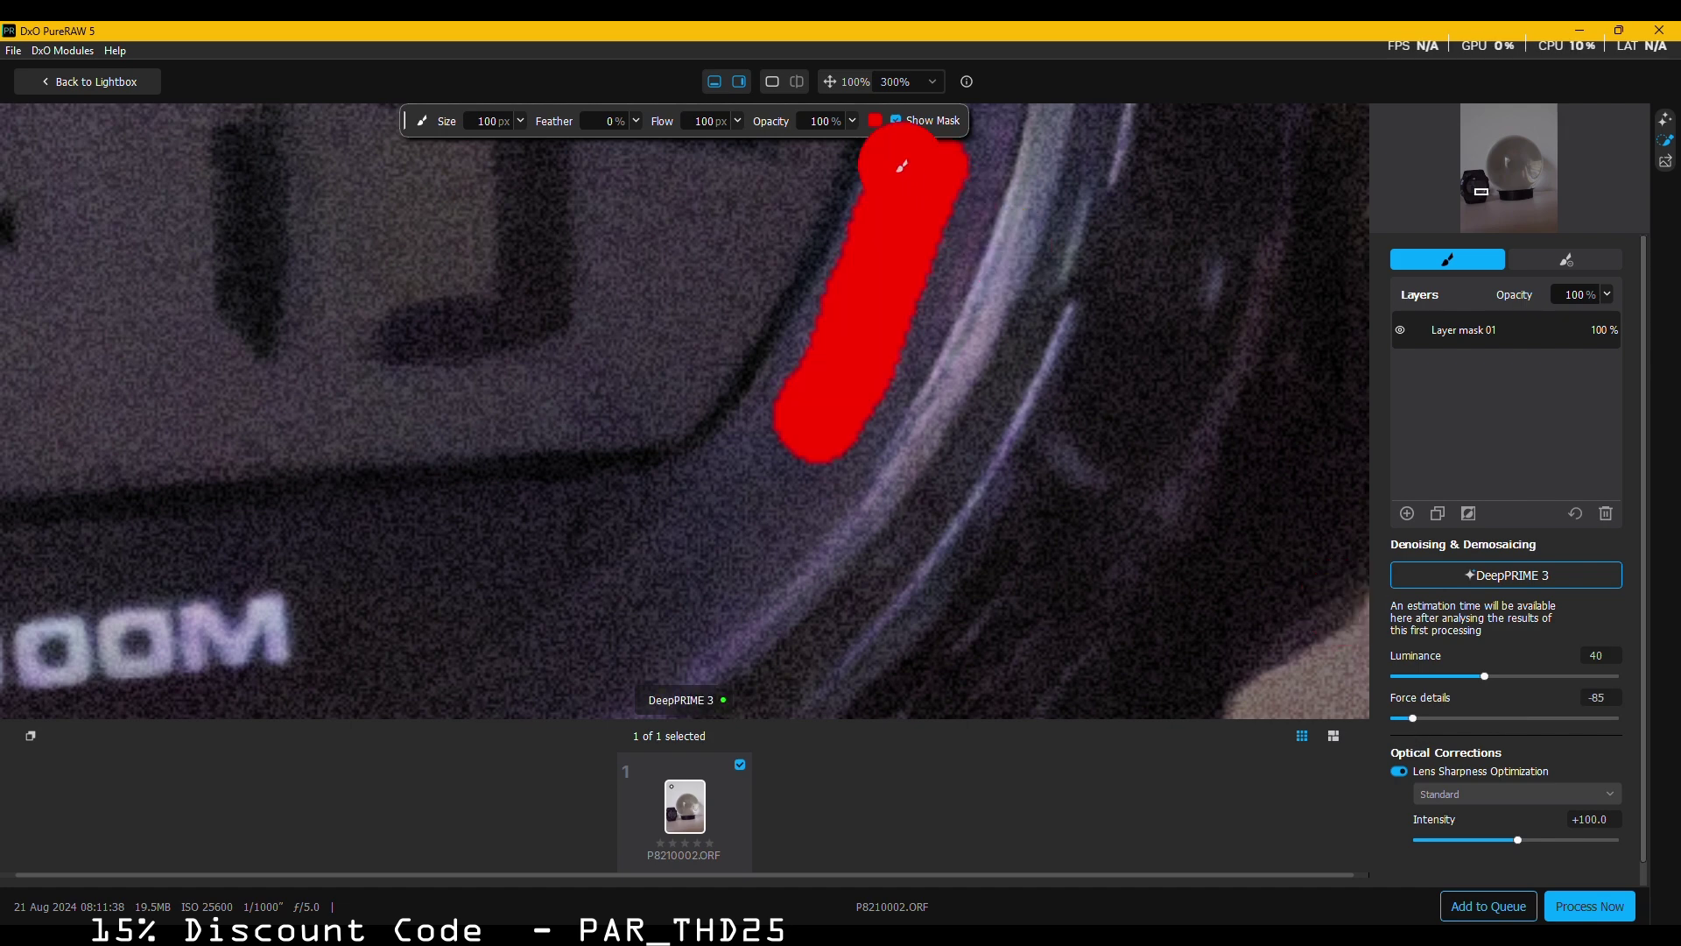
click(895, 121)
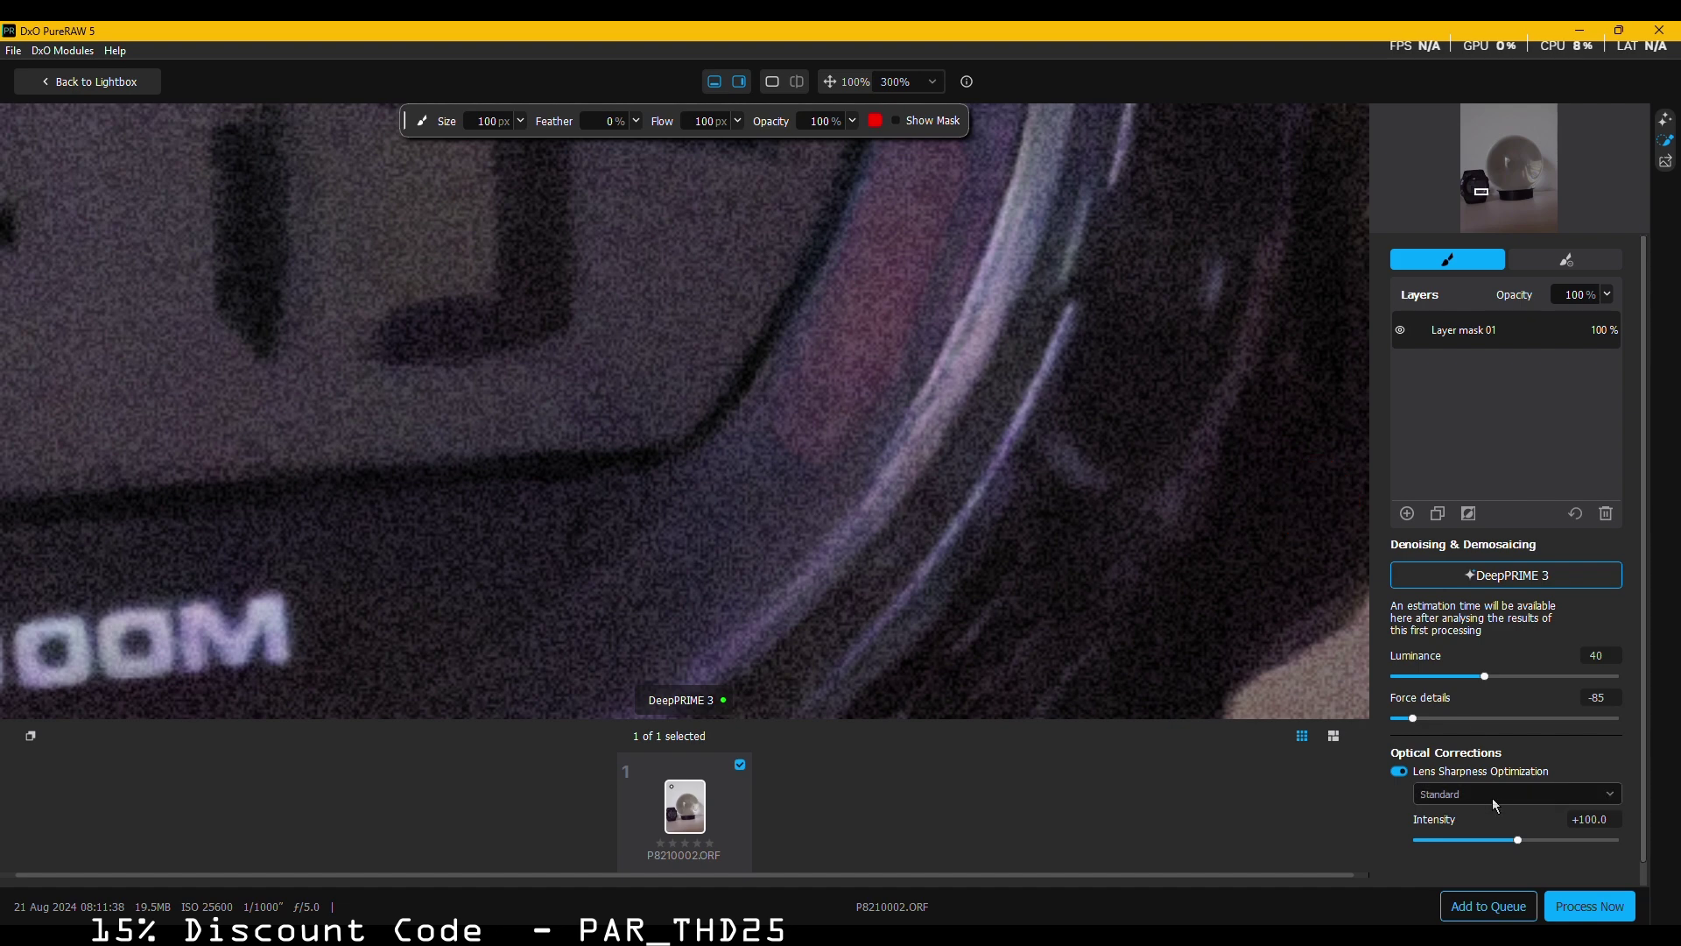
drag(1410, 722, 1594, 727)
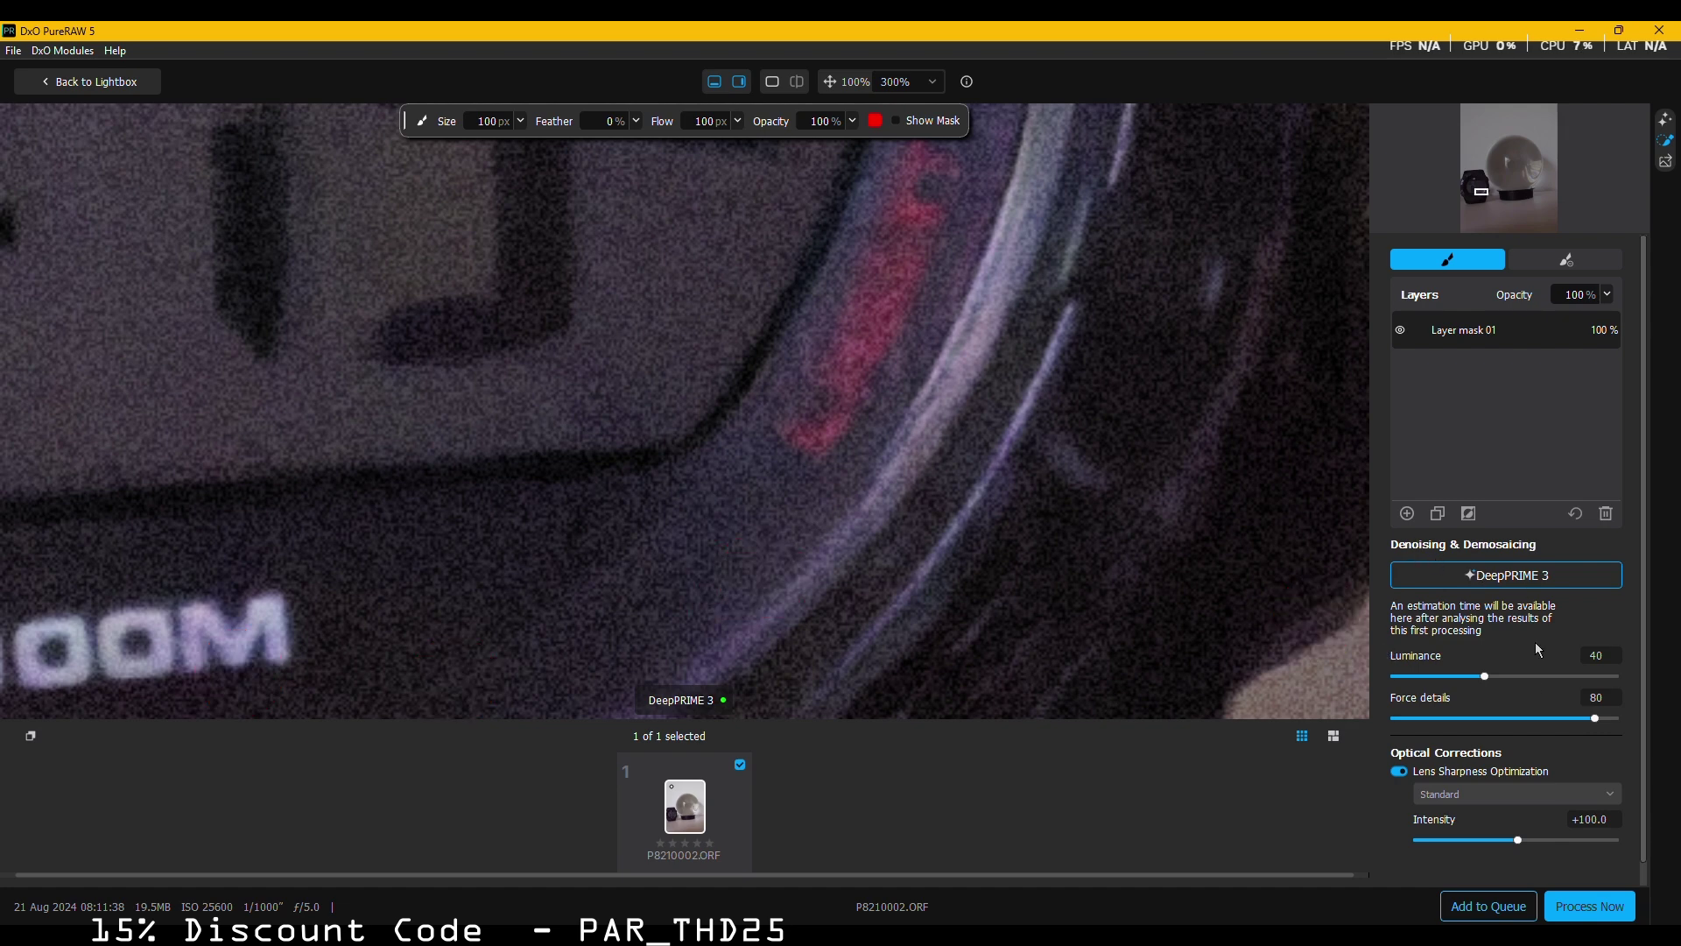
- Add a second layer mask, then set Layer mask 01's Force details to -9
click(1408, 513)
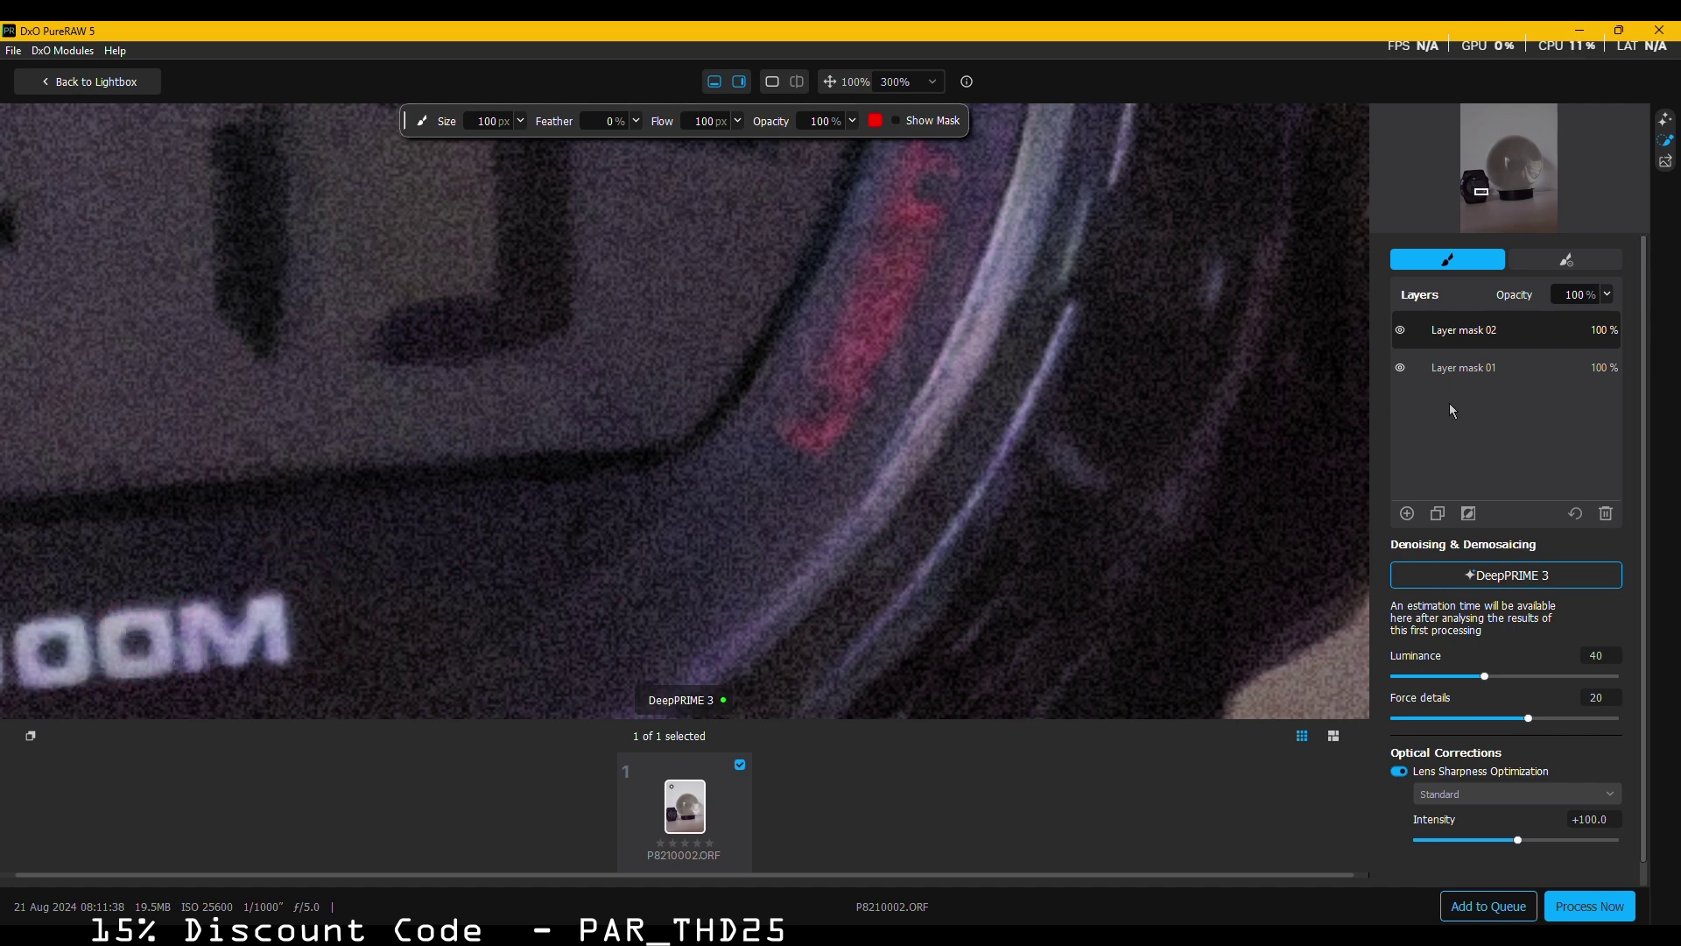
click(1469, 375)
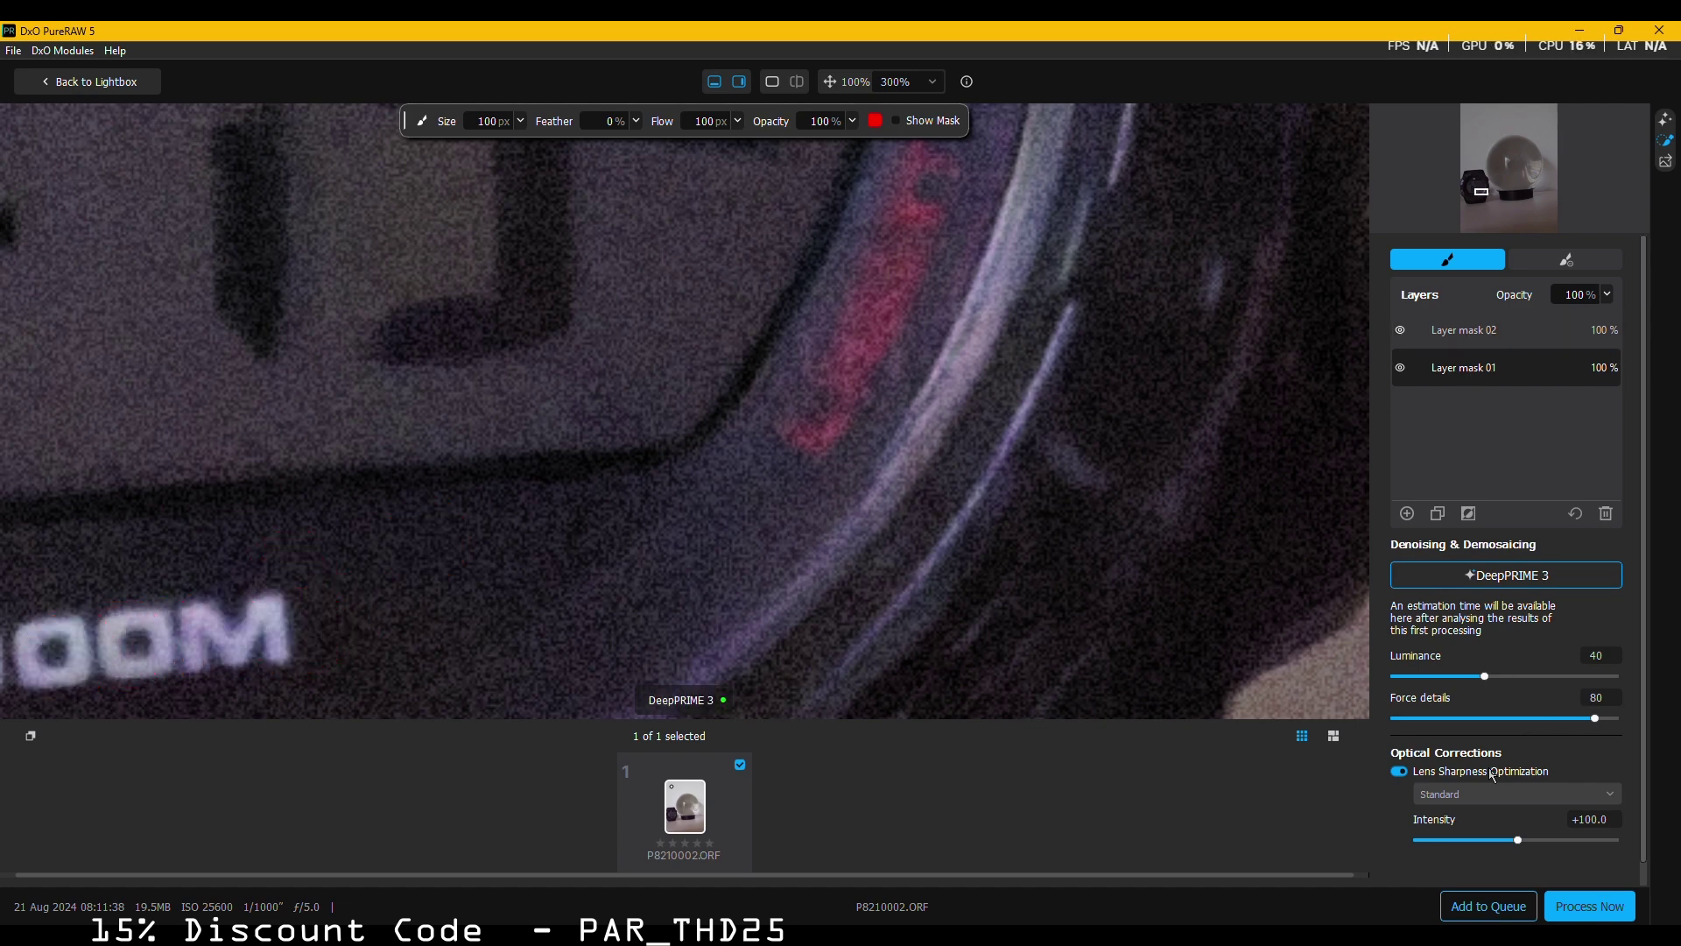
click(1497, 718)
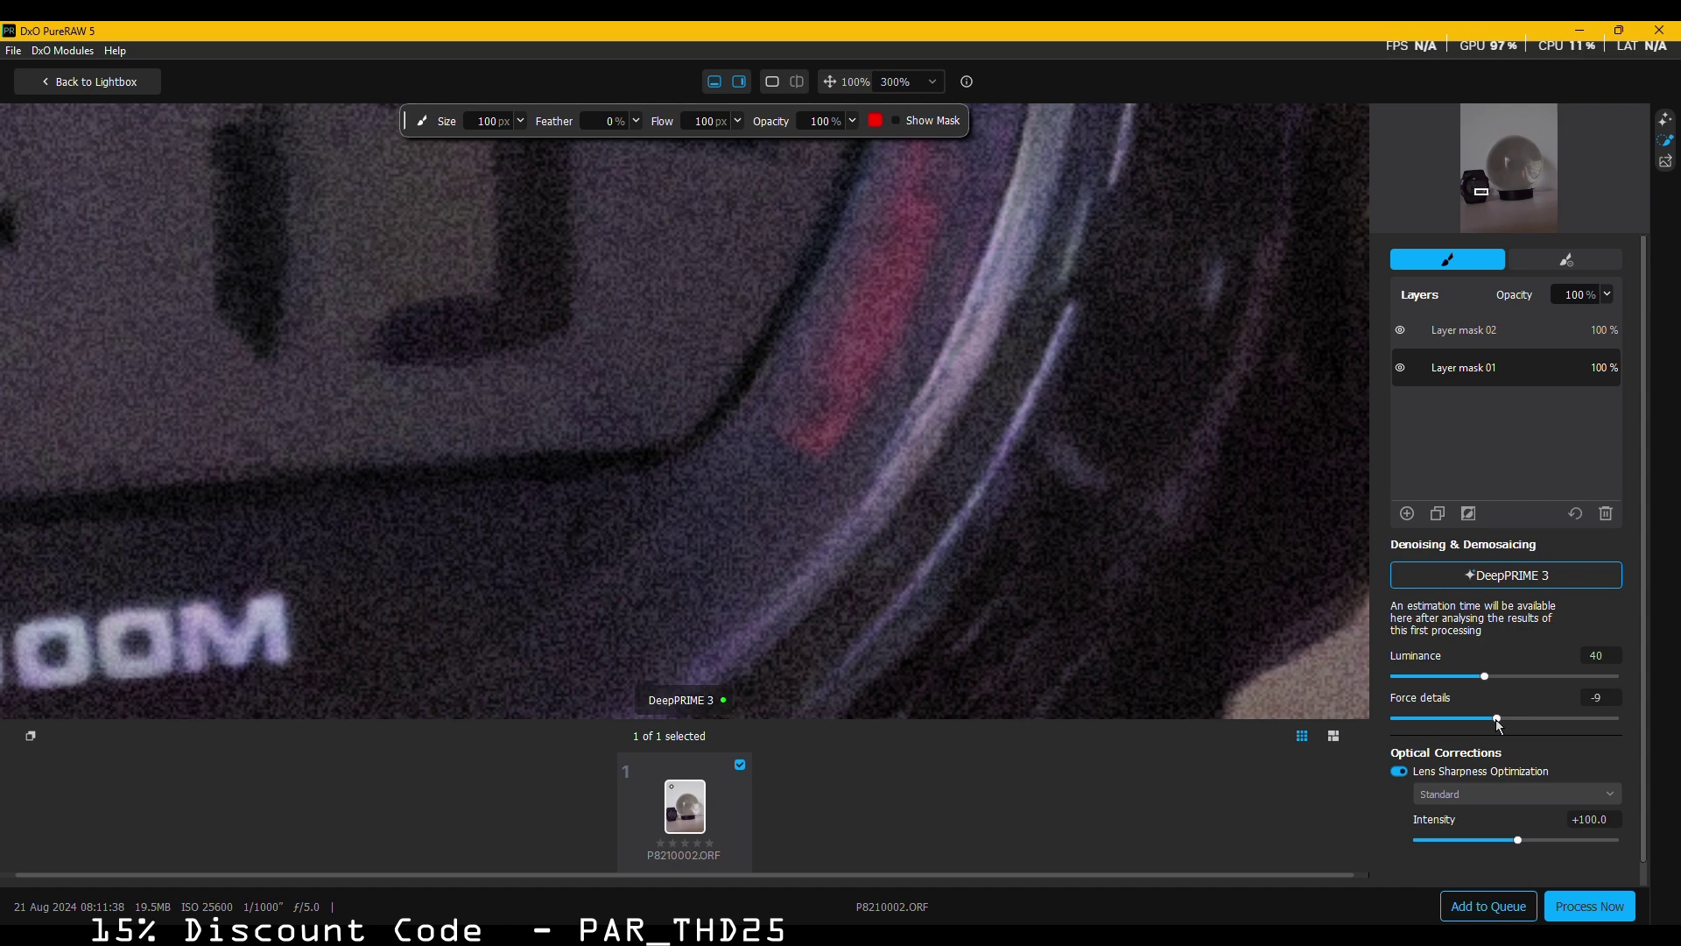
- Try Layer mask 01's Force details at 45 and at a negative value, then set Layer mask 02's Force details to -71
drag(1495, 718, 1556, 718)
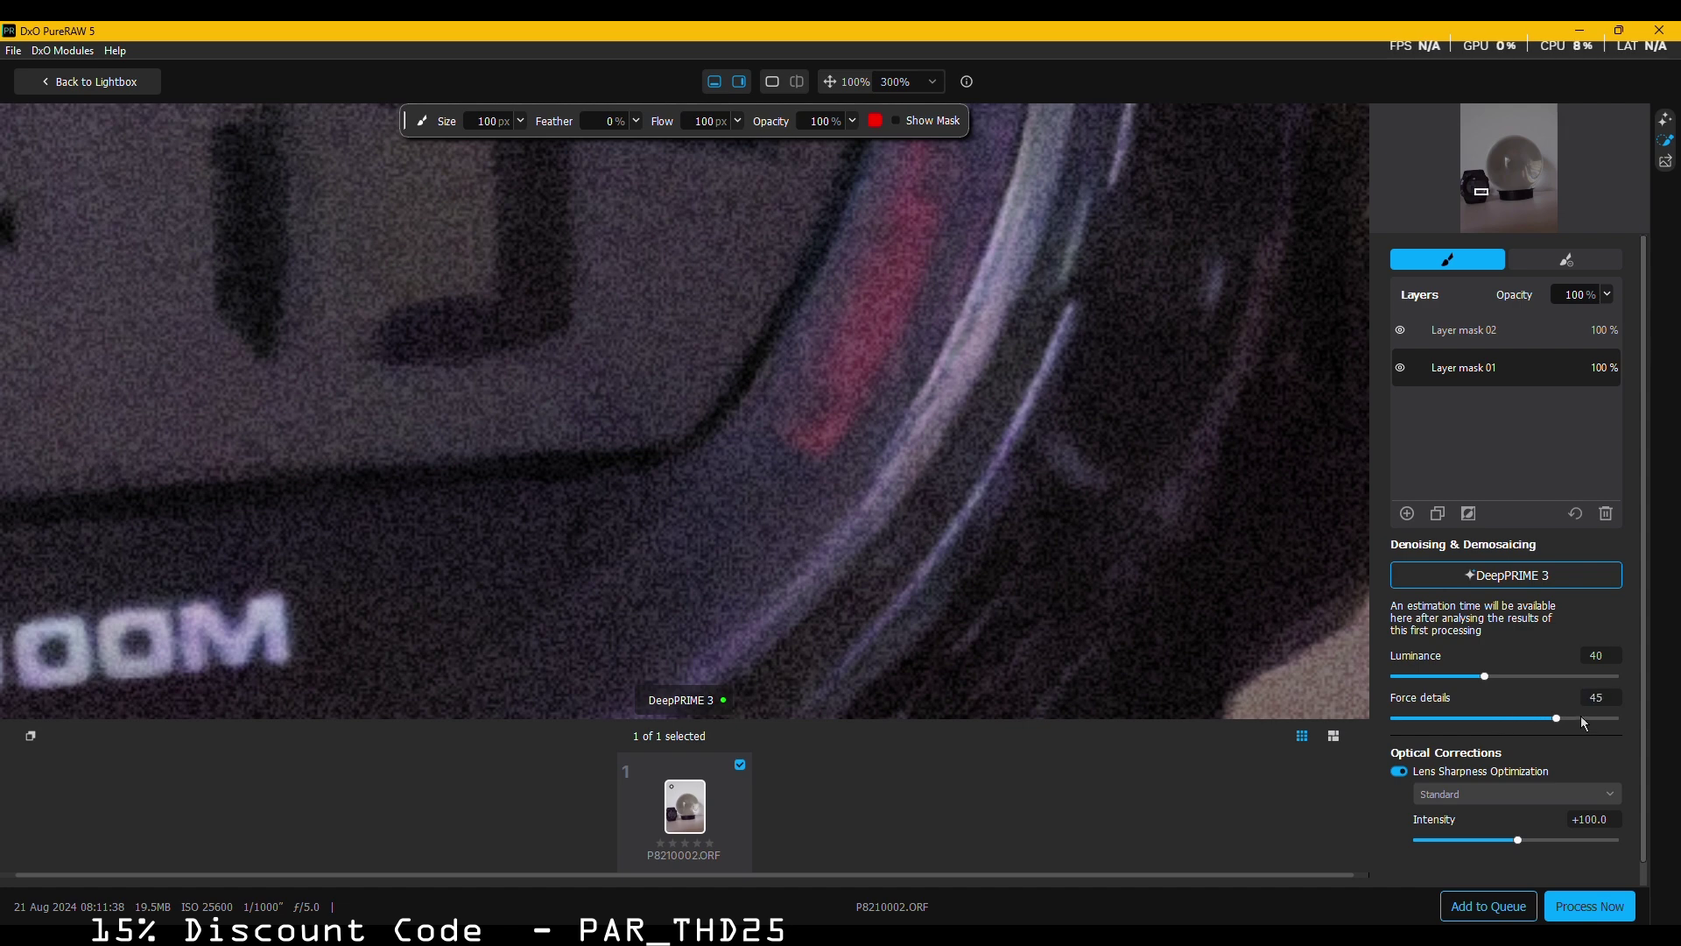
click(1485, 718)
click(1456, 331)
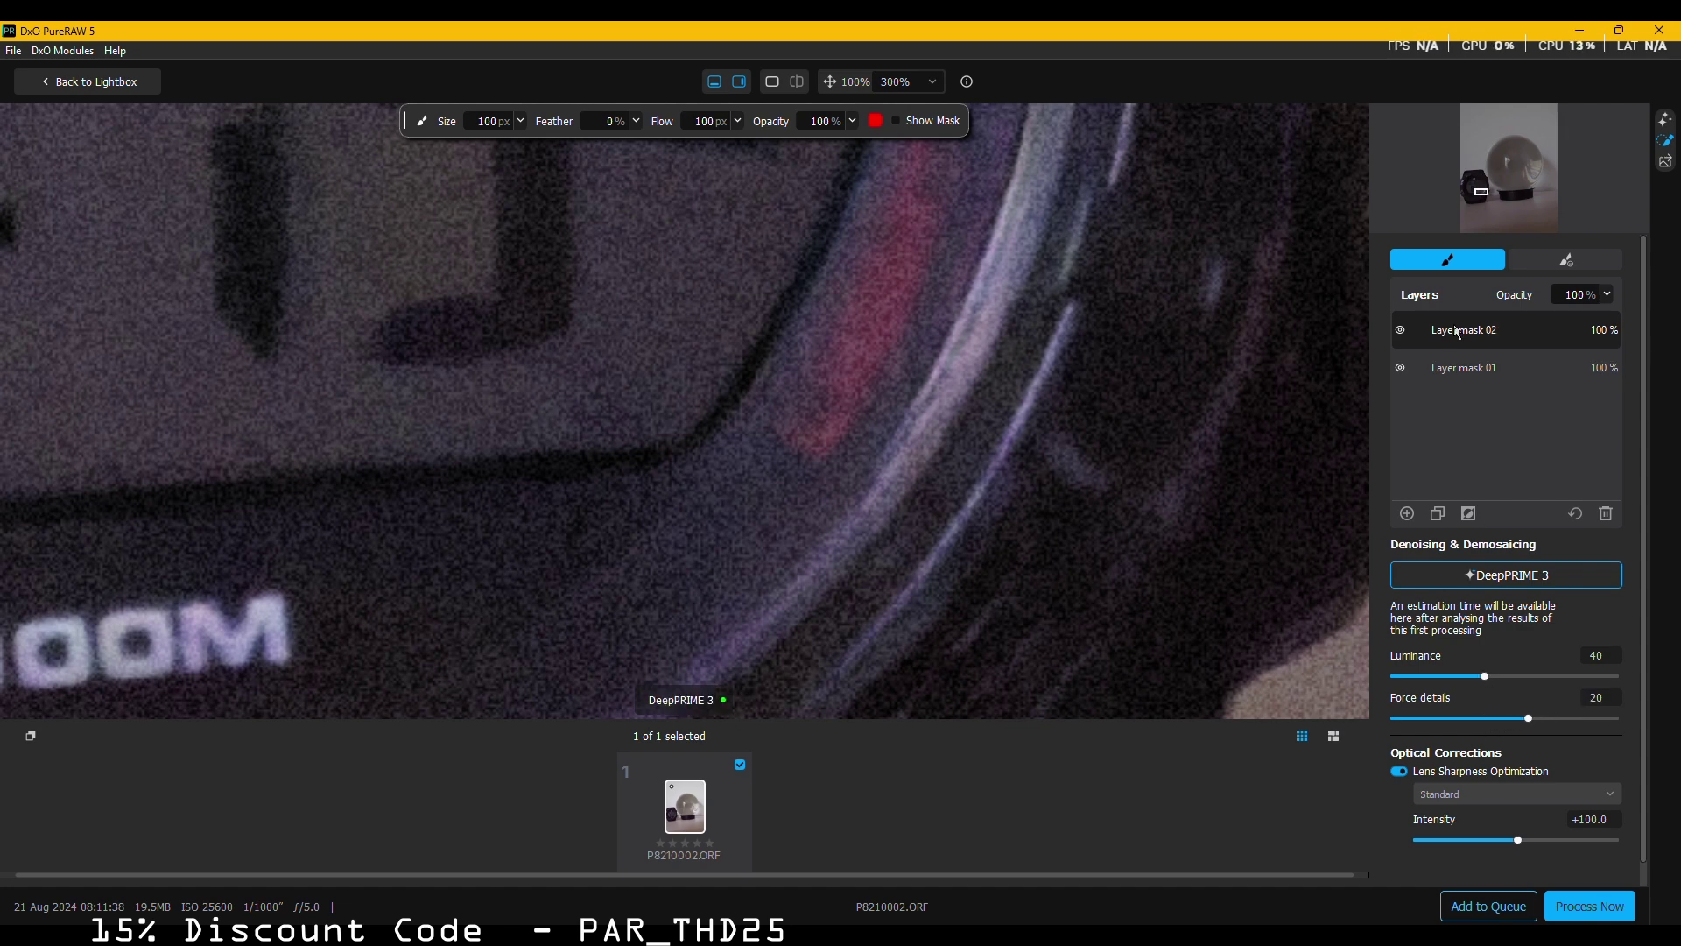
drag(1529, 718, 1546, 723)
click(1428, 718)
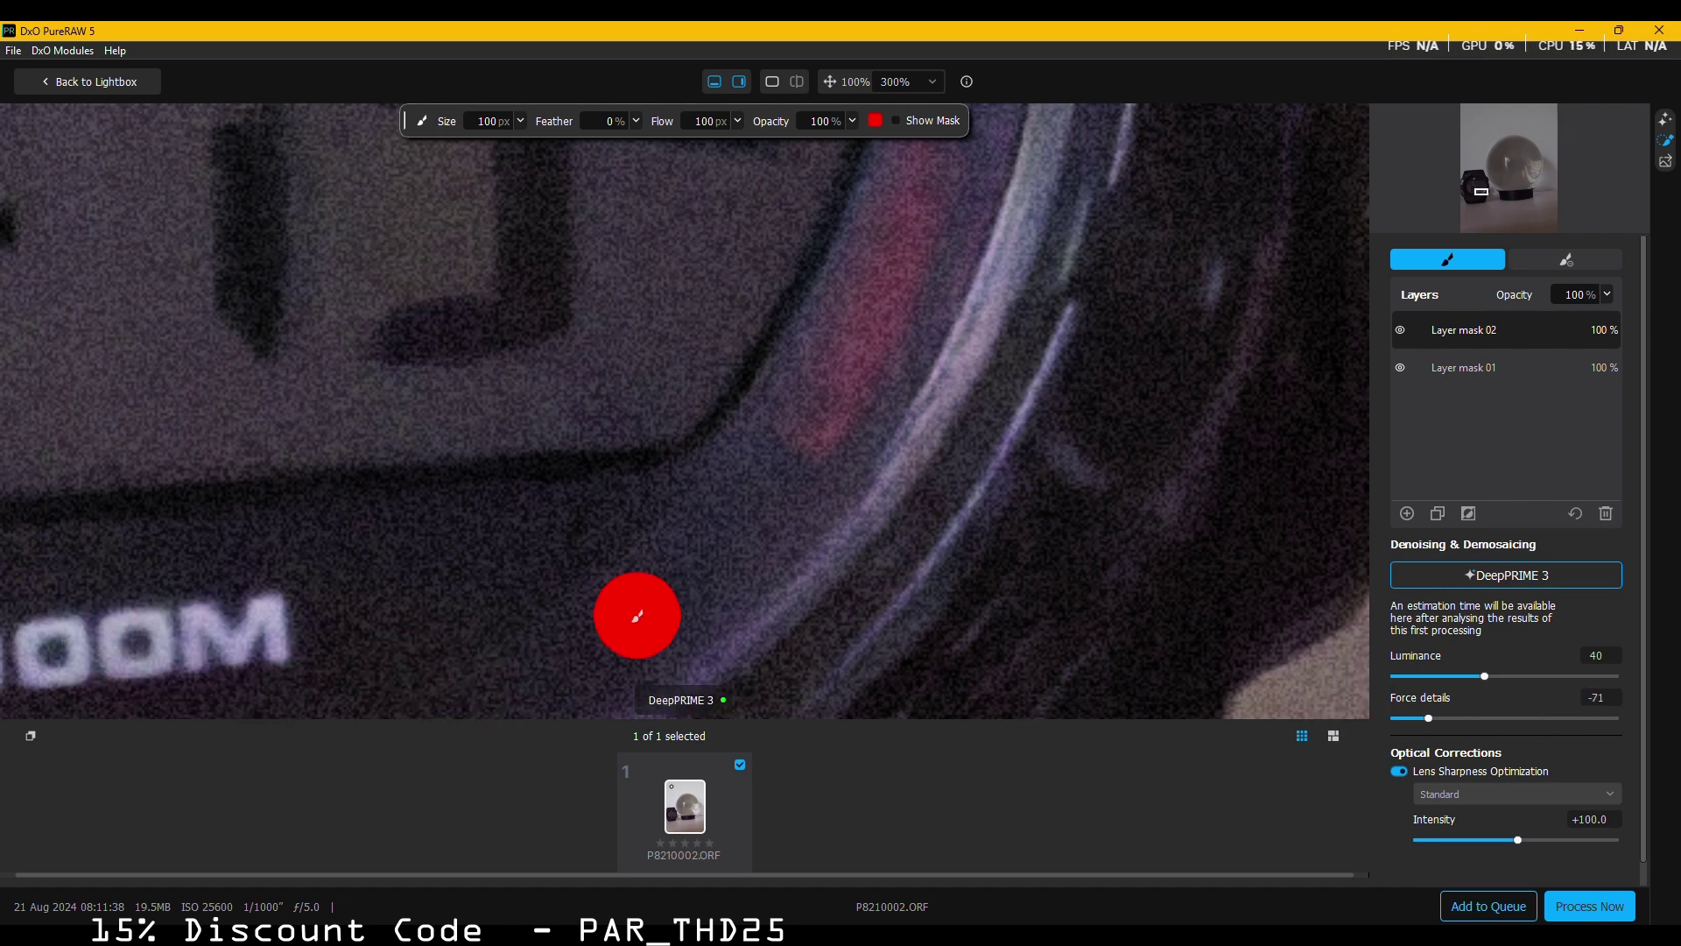
- Set Layer mask 01's Force details to -41 and its Lens Sharpness Optimization to Hard
click(1508, 368)
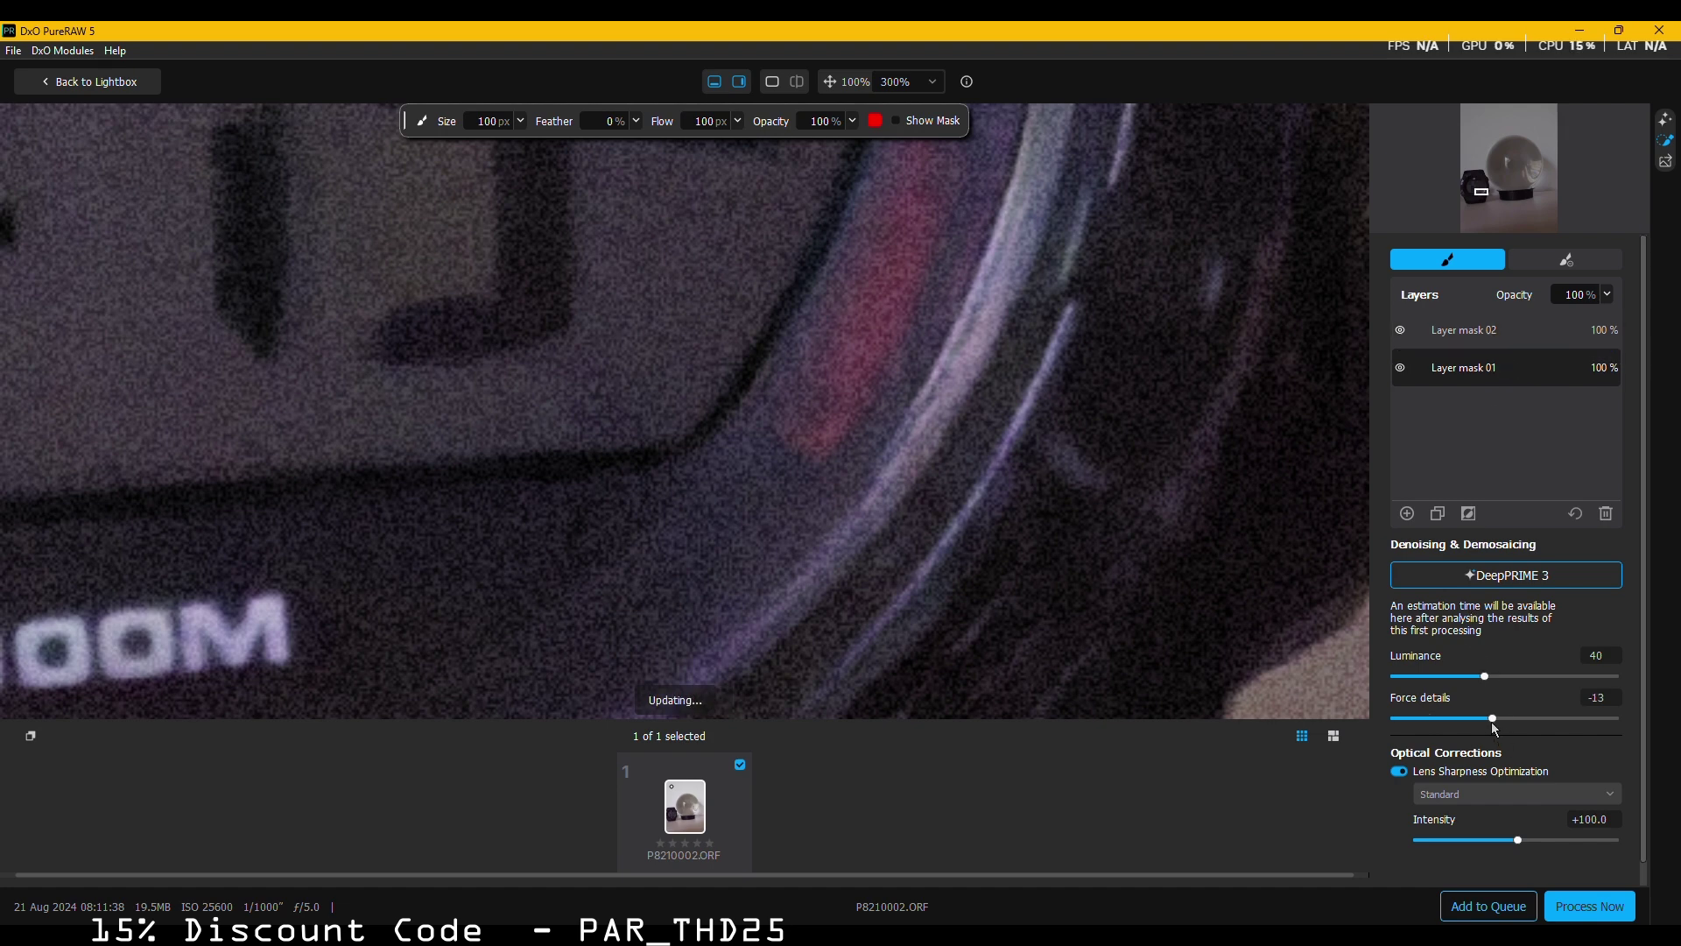
mouse_move(1490, 722)
mouse_down()
mouse_move(1571, 723)
mouse_move(1462, 726)
mouse_up()
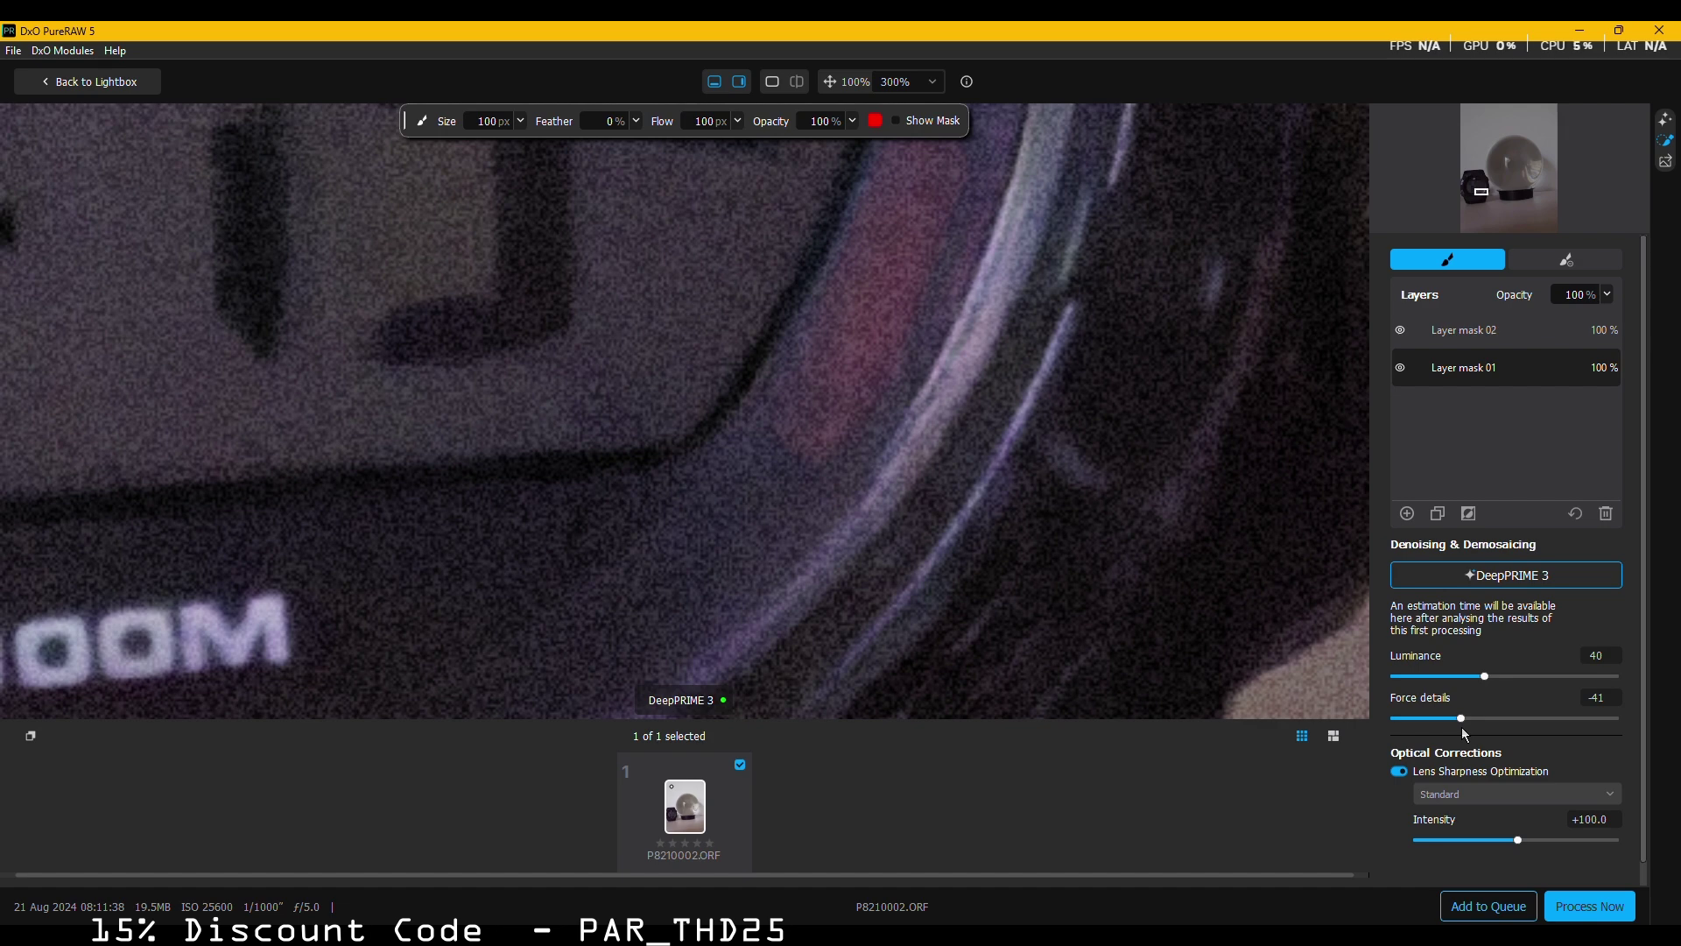
click(1449, 794)
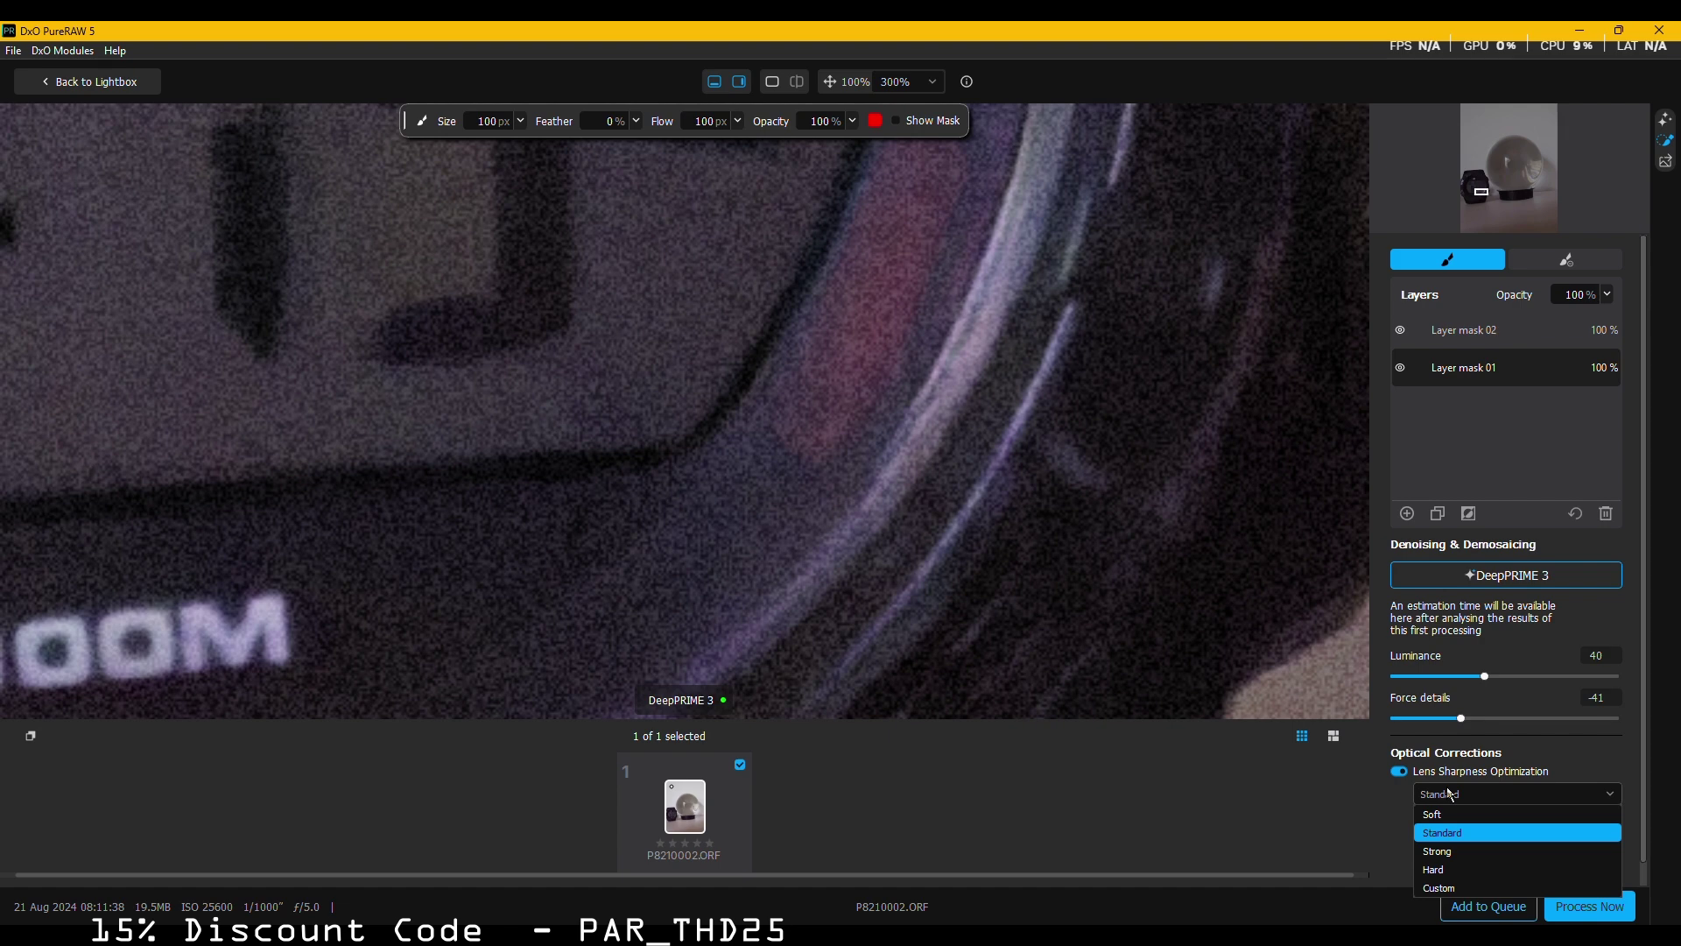
click(1437, 869)
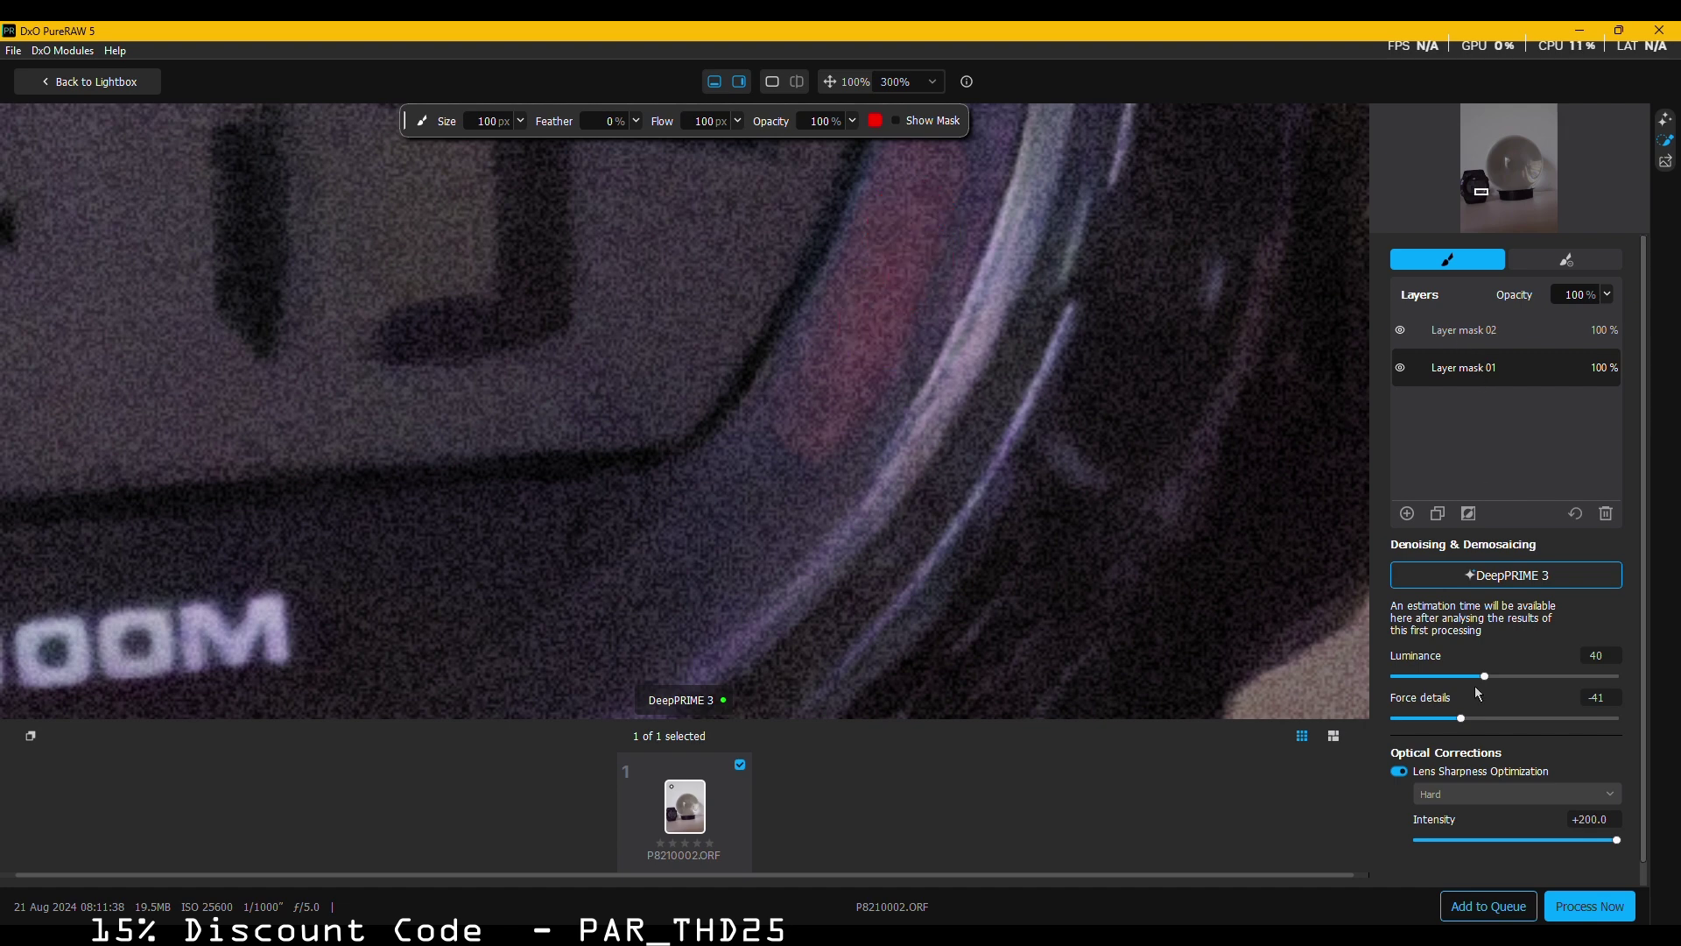
- Try Layer mask 01's Force details at 39, then set it to 10
click(1516, 718)
click(1548, 718)
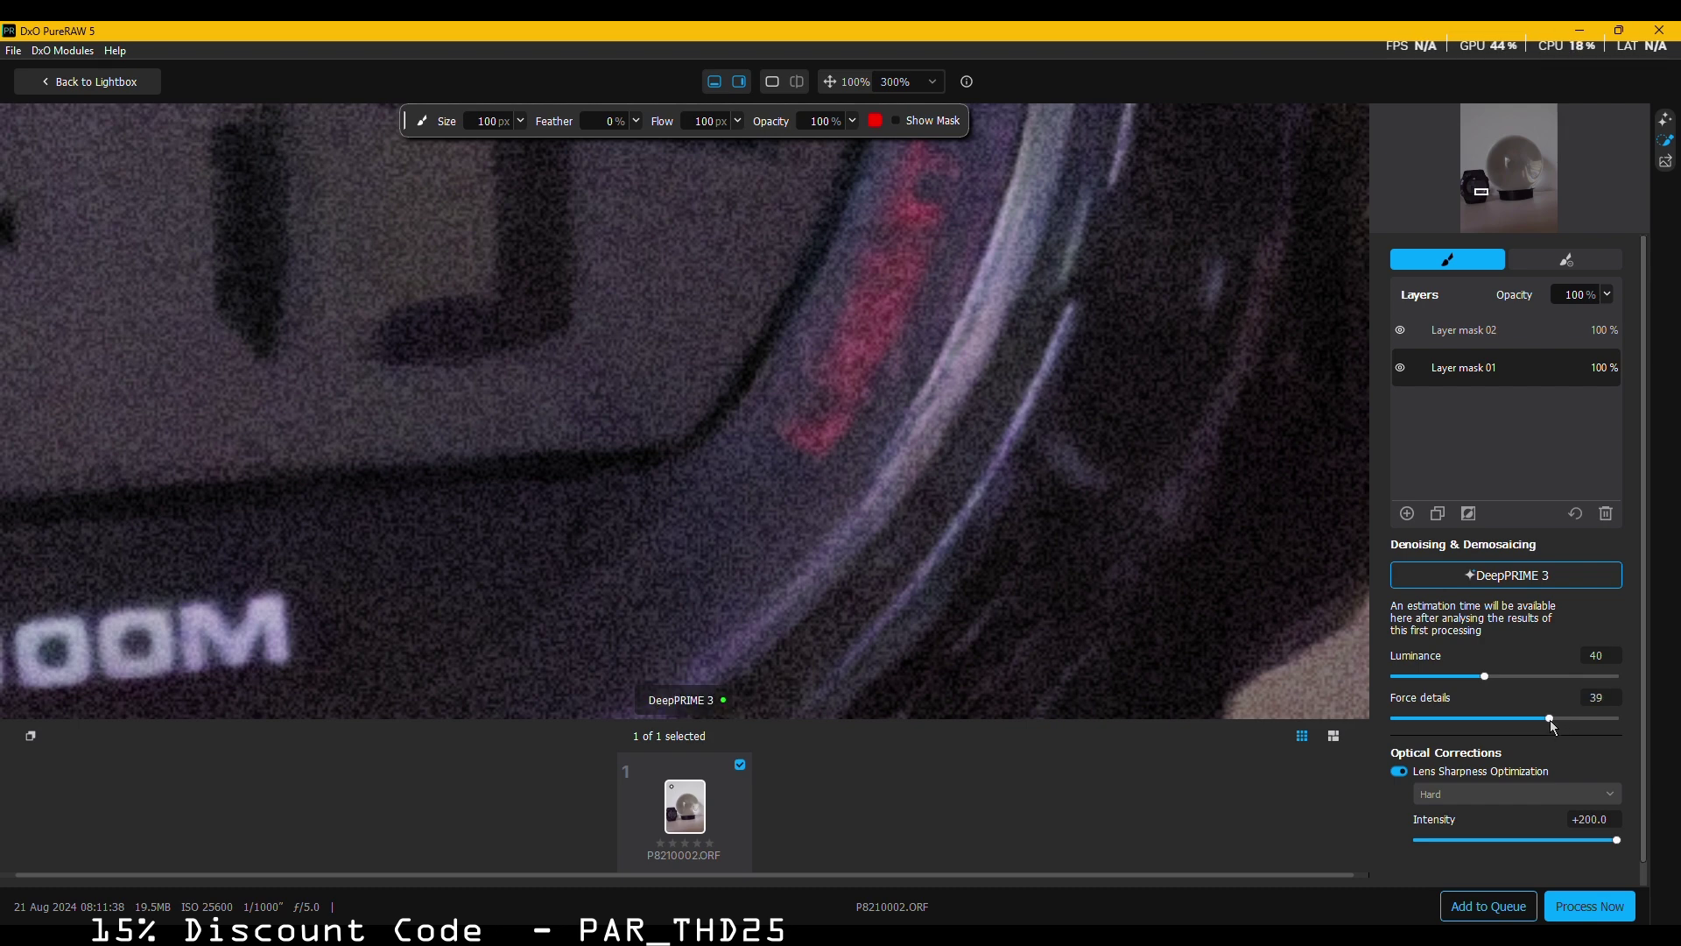
mouse_move(1549, 719)
mouse_down()
mouse_move(1468, 721)
mouse_move(1569, 718)
mouse_move(1516, 723)
mouse_up()
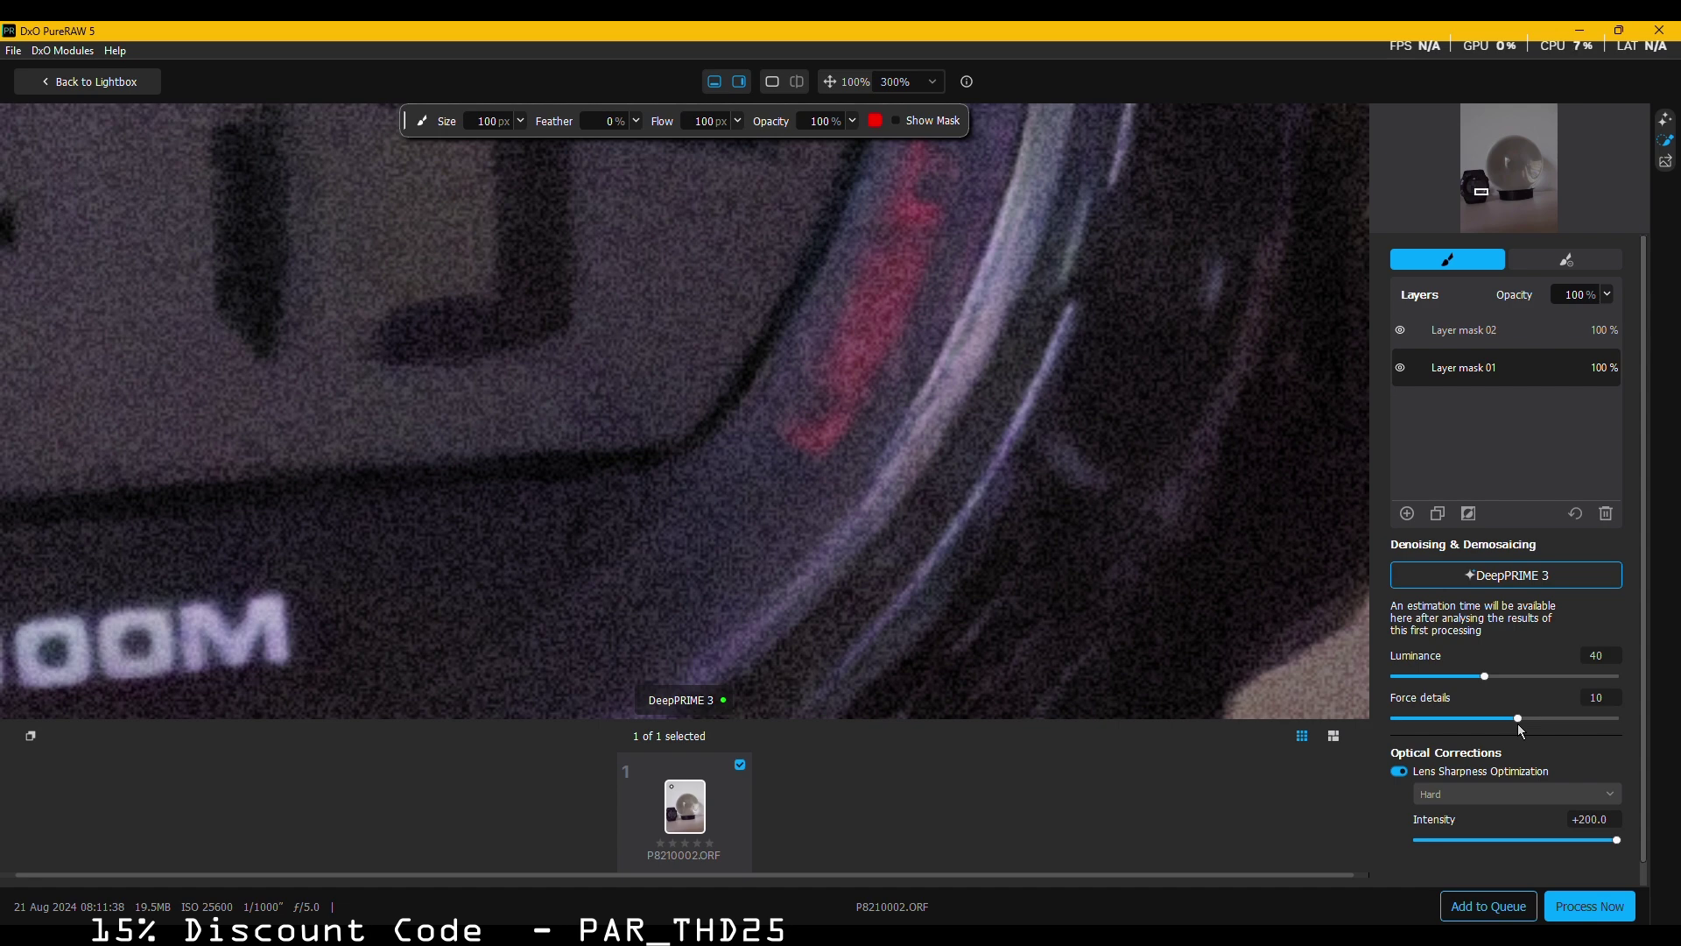
- Change the output format from DNG to JPG only, with Smart Lighting enabled
click(1666, 165)
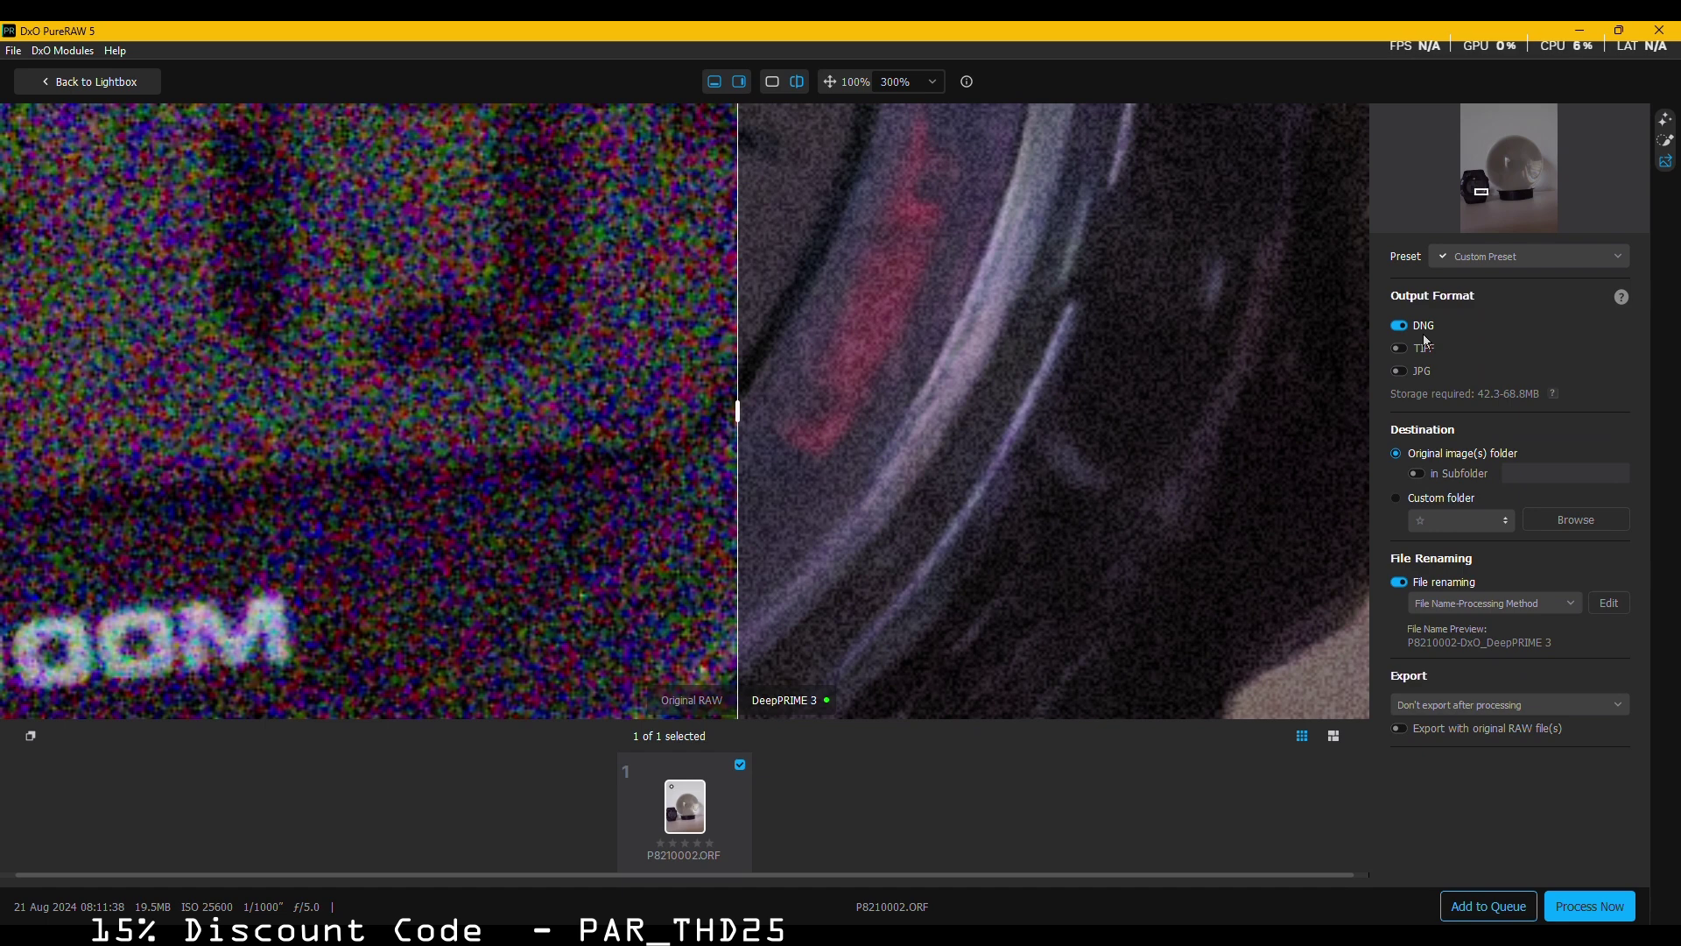
click(1406, 372)
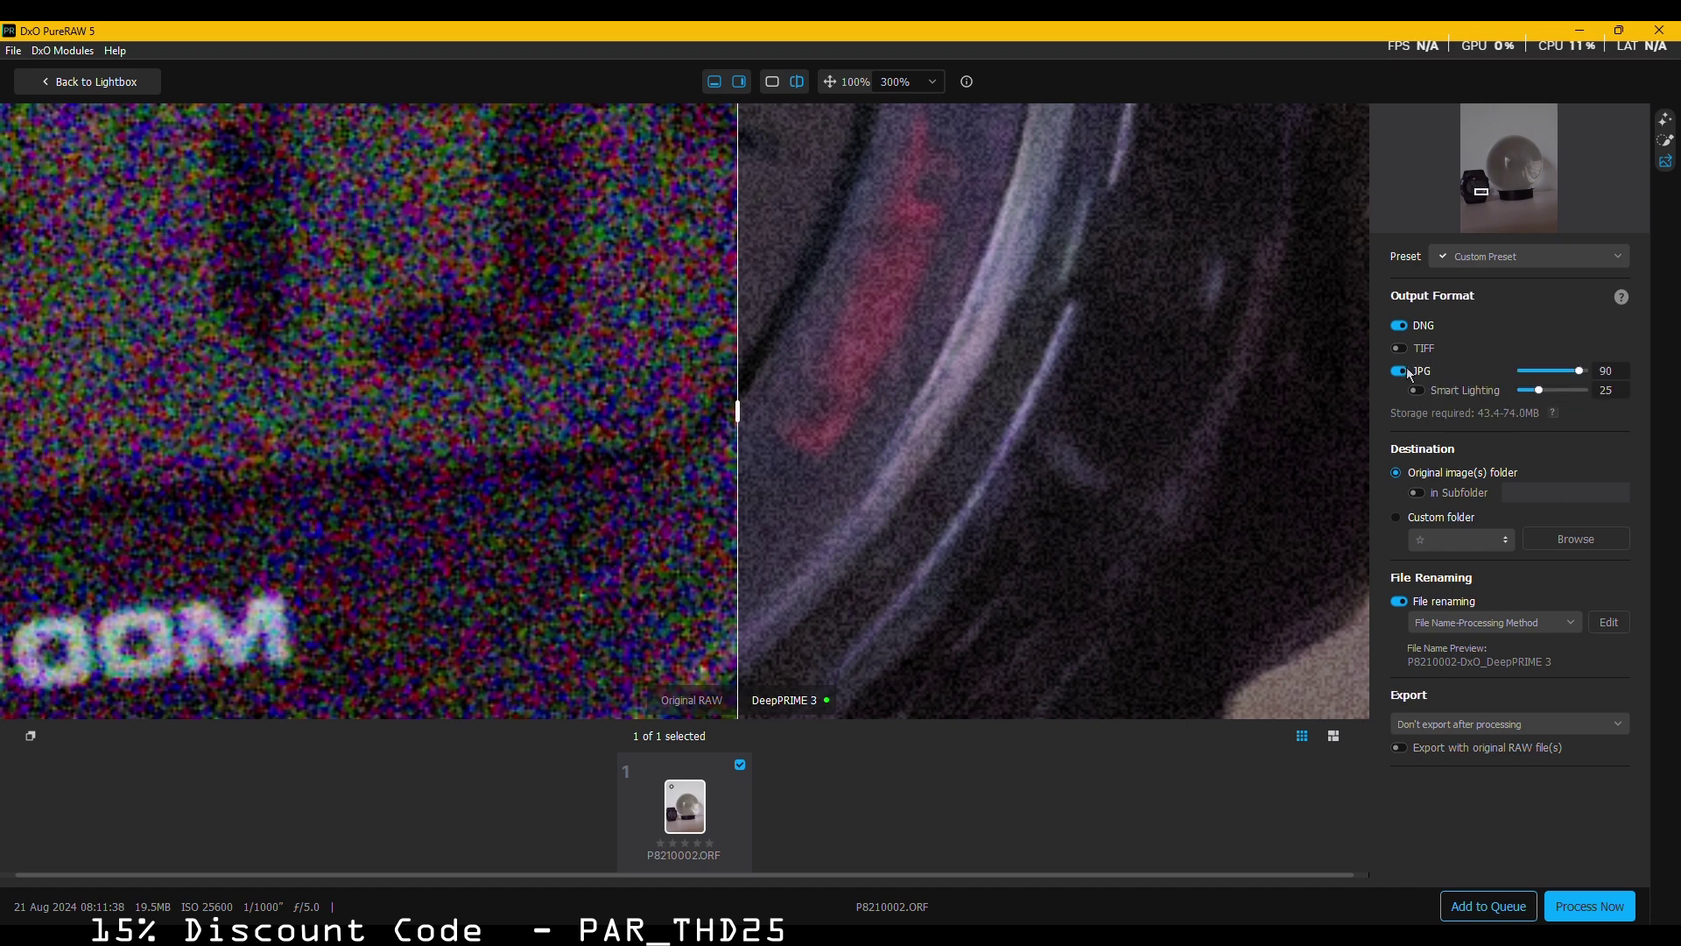
click(1402, 327)
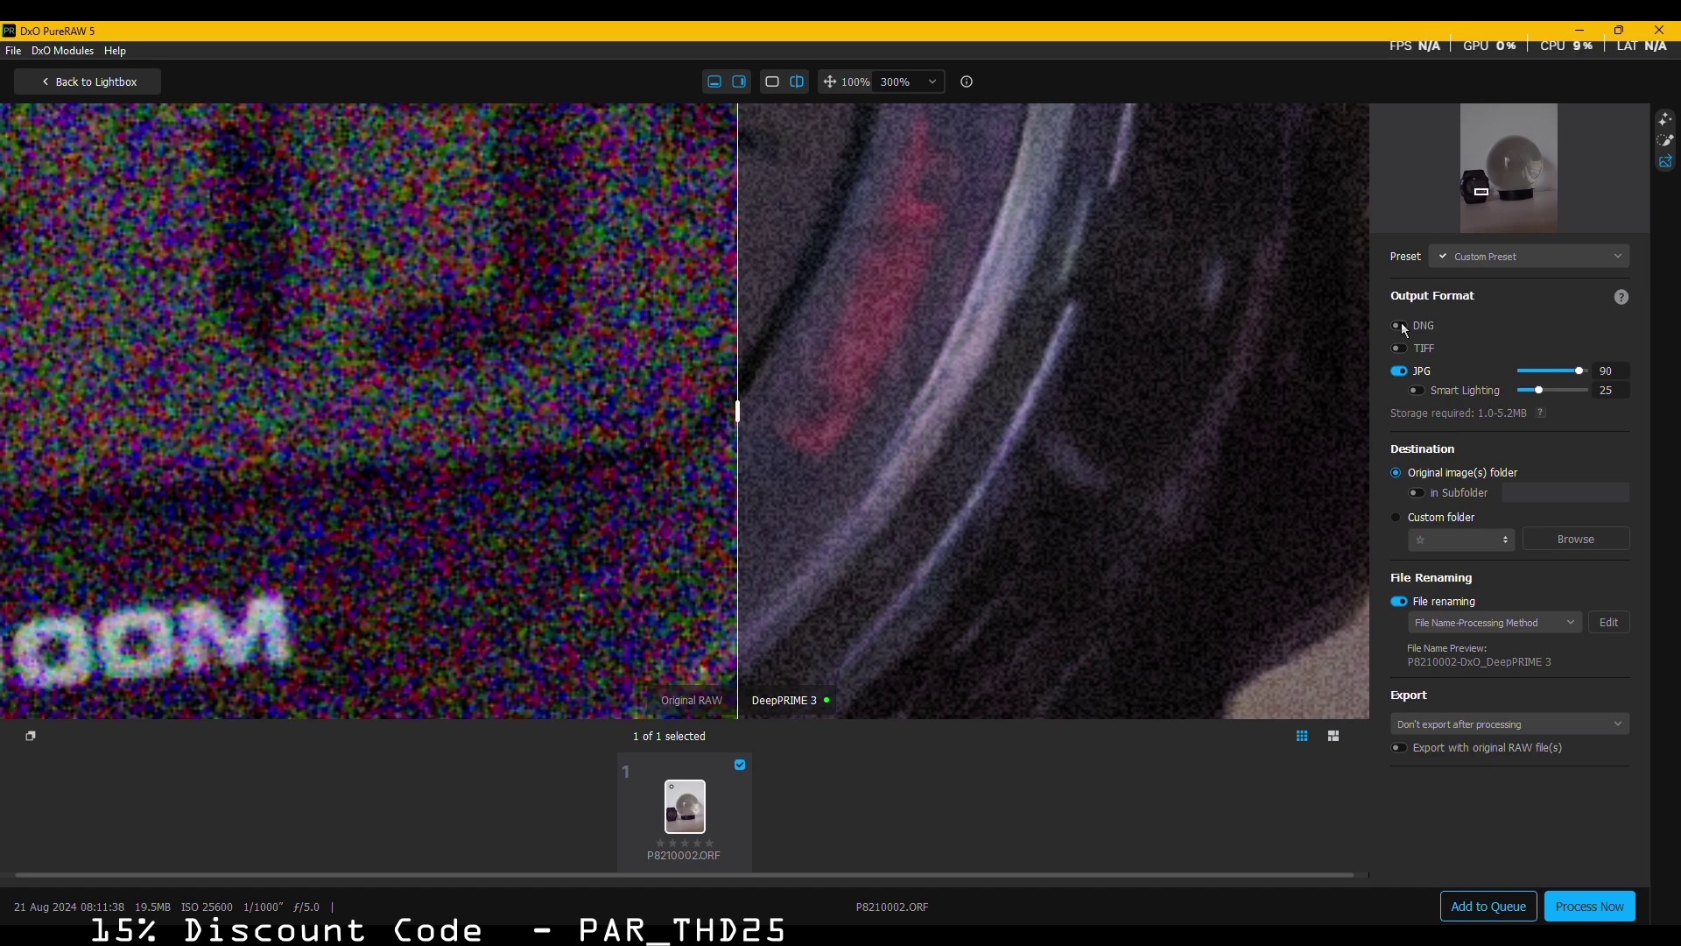
click(1417, 391)
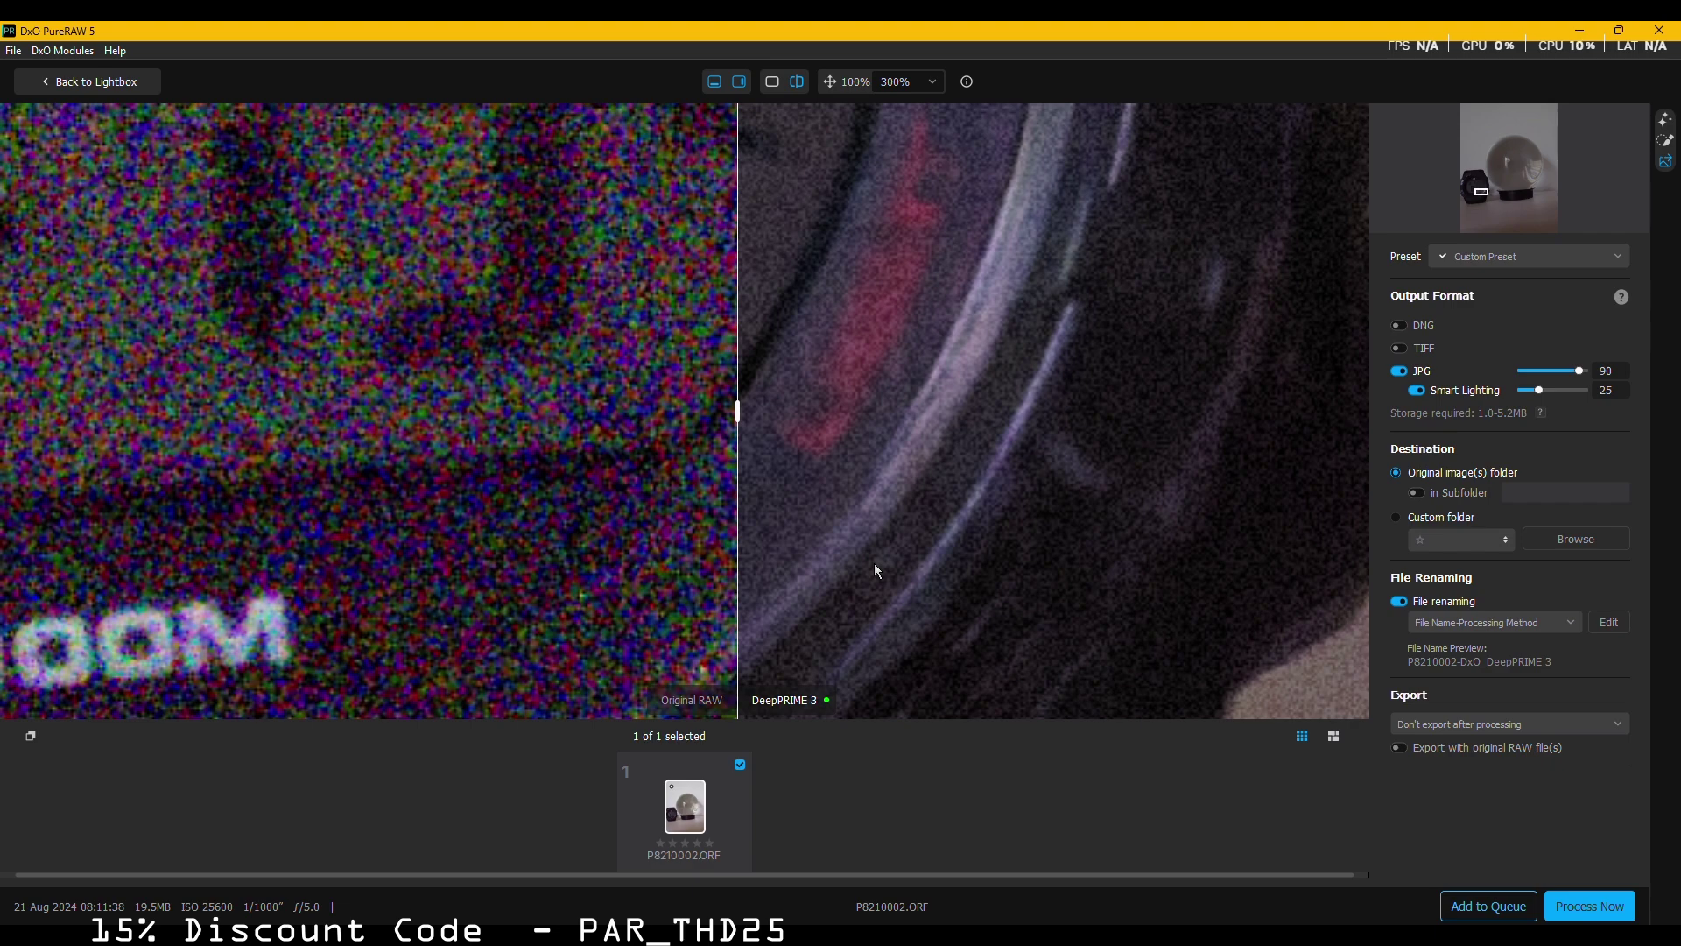
- Toggle Smart Lighting off and on again, then compare the original RAW with the DeepPRIME 3 result at 800% using the split divider
scroll(875, 565, down, 3)
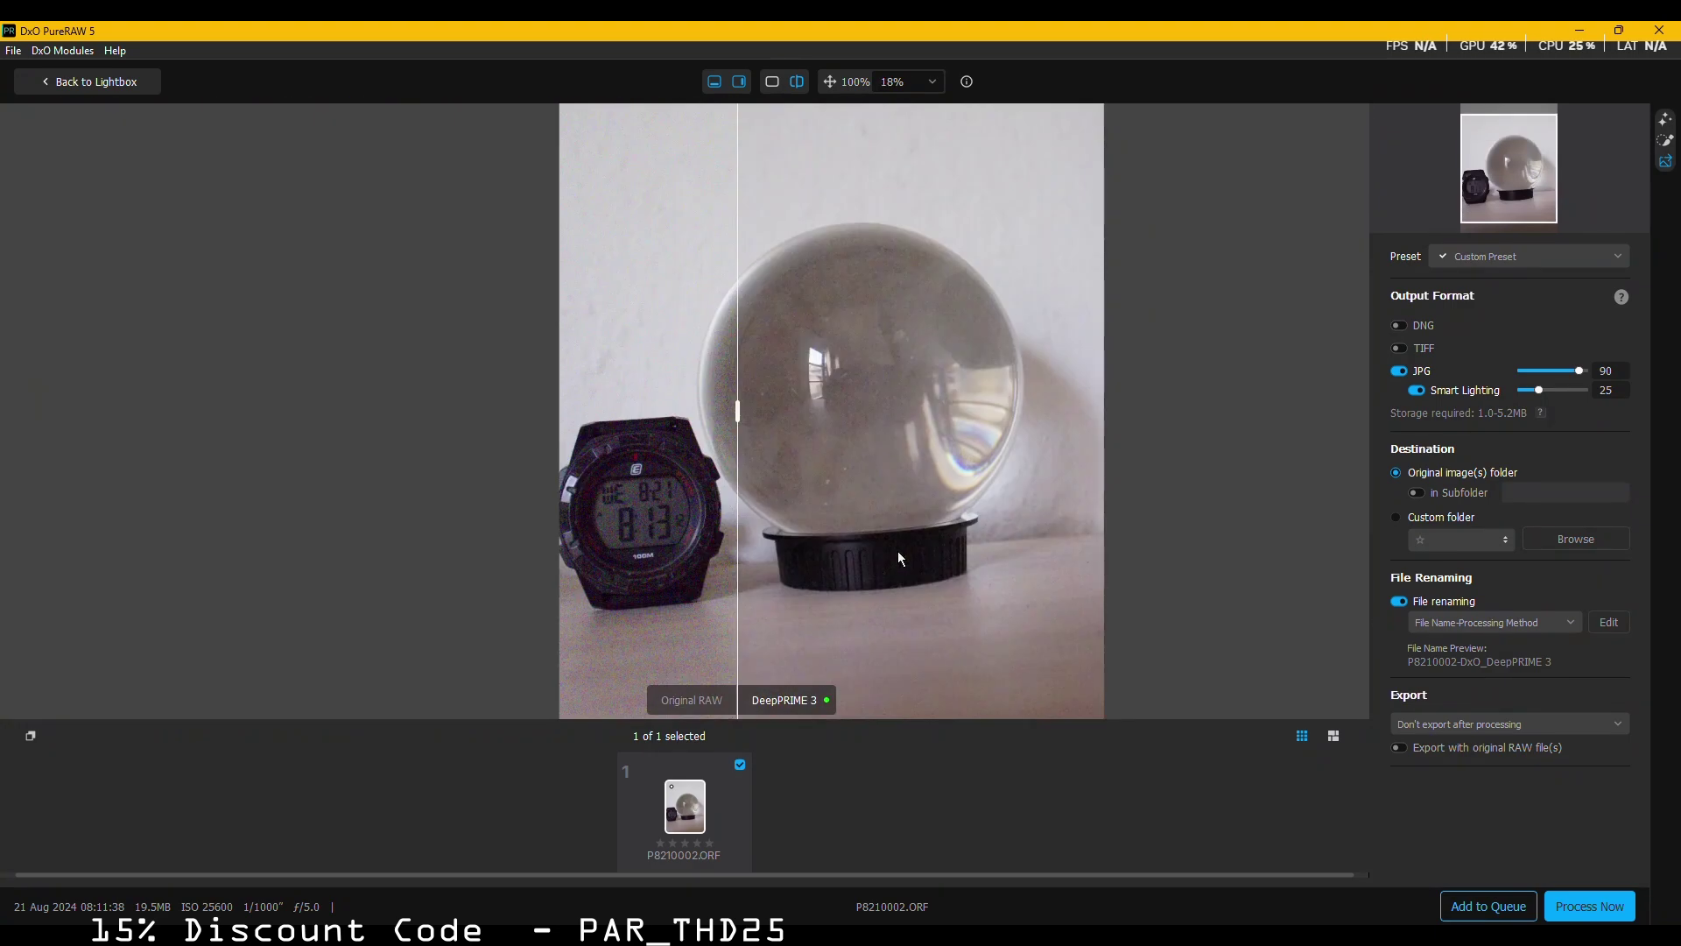
click(1416, 390)
click(1417, 390)
scroll(792, 375, up, 5)
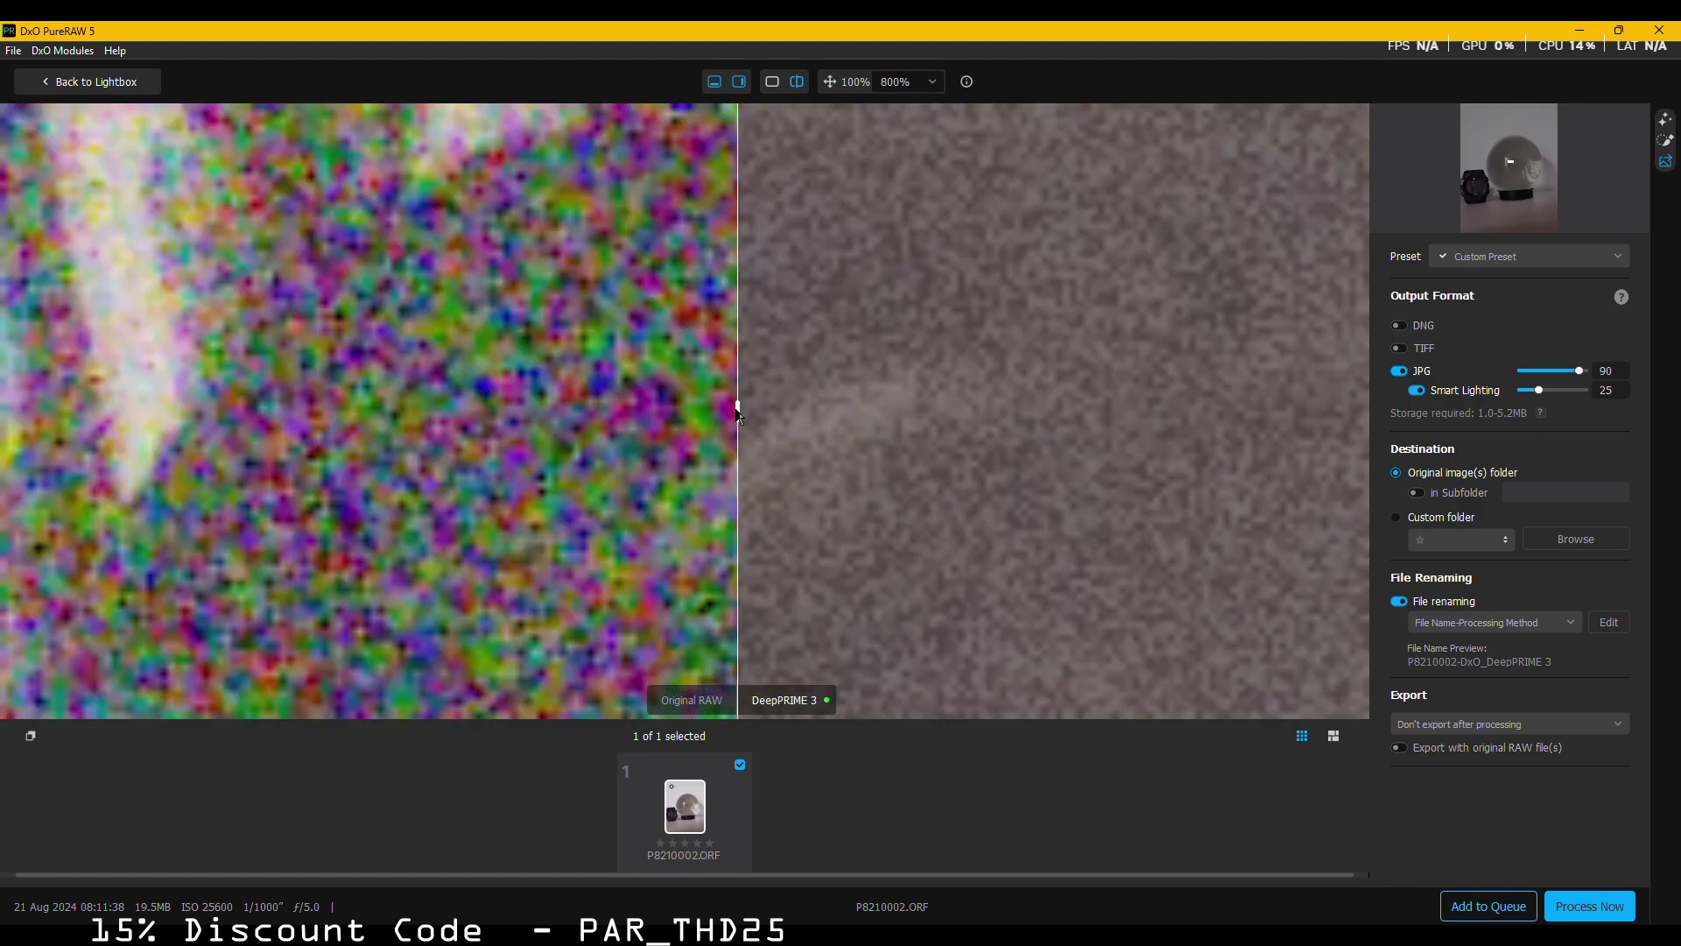
drag(737, 413, 1268, 411)
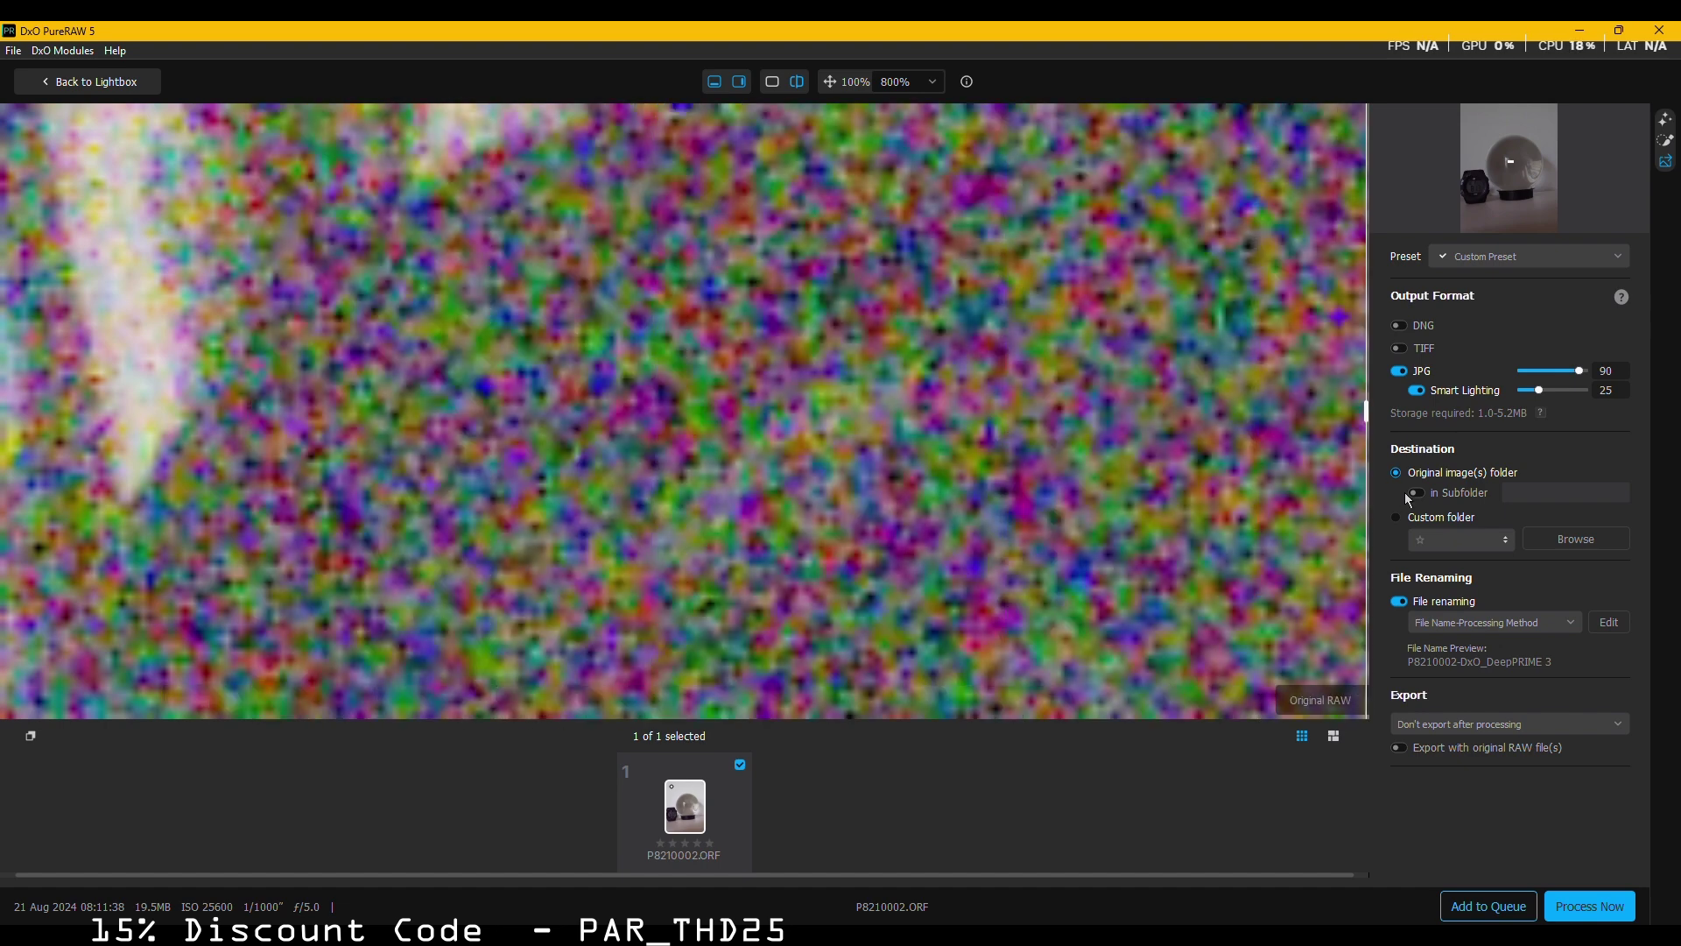
drag(779, 455, 704, 474)
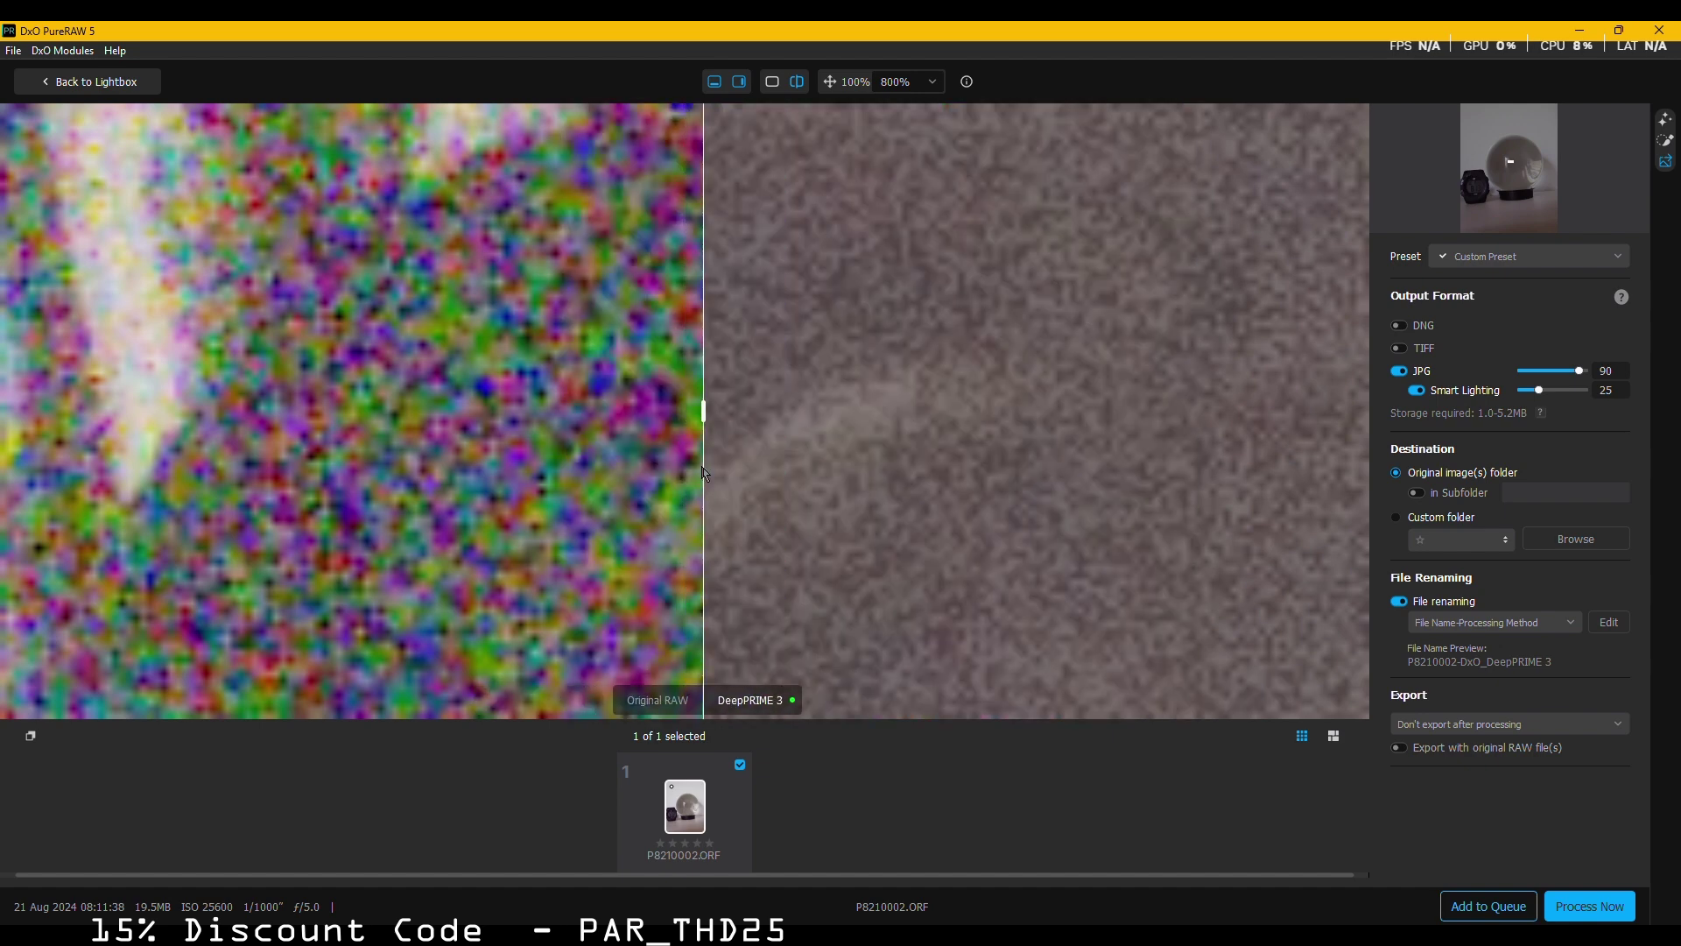